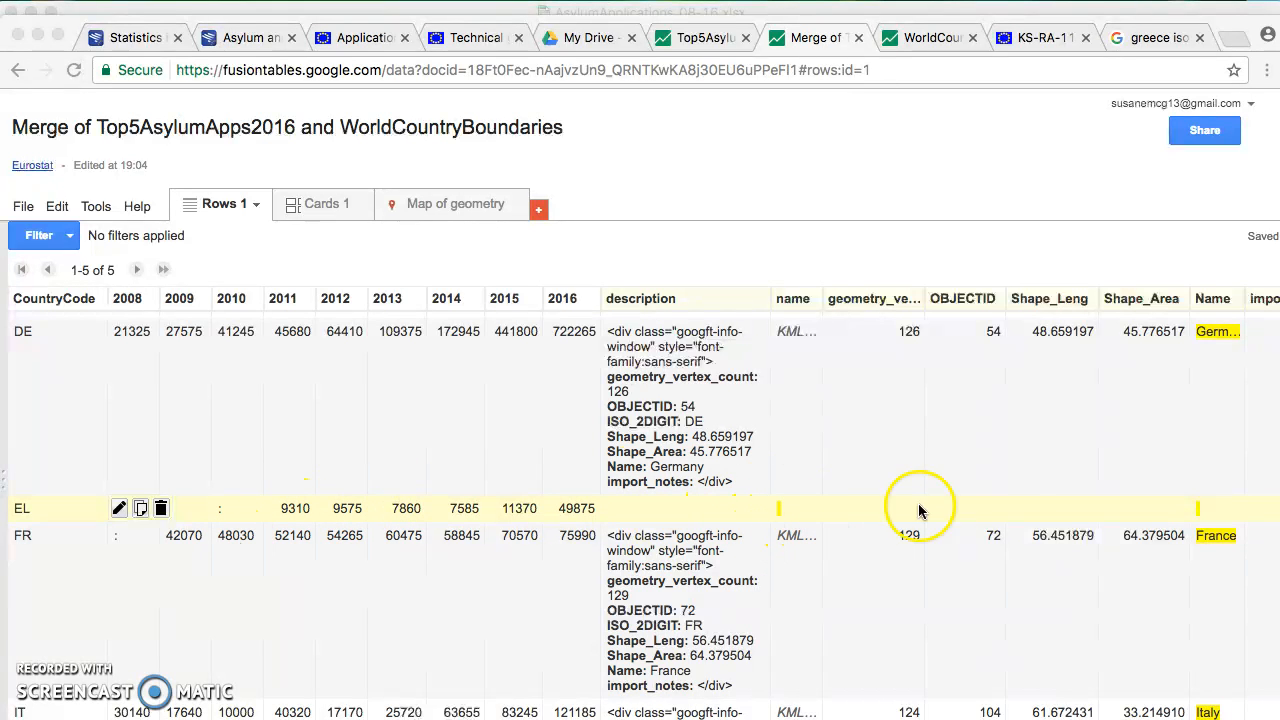
- Examine the unmatched EL row in the merged table and check its country code in the Eurostat PDF and the Greece ISO search results
{"action": "scroll", "coordinate": [1058, 514], "scroll_direction": "right", "scroll_amount": 5}
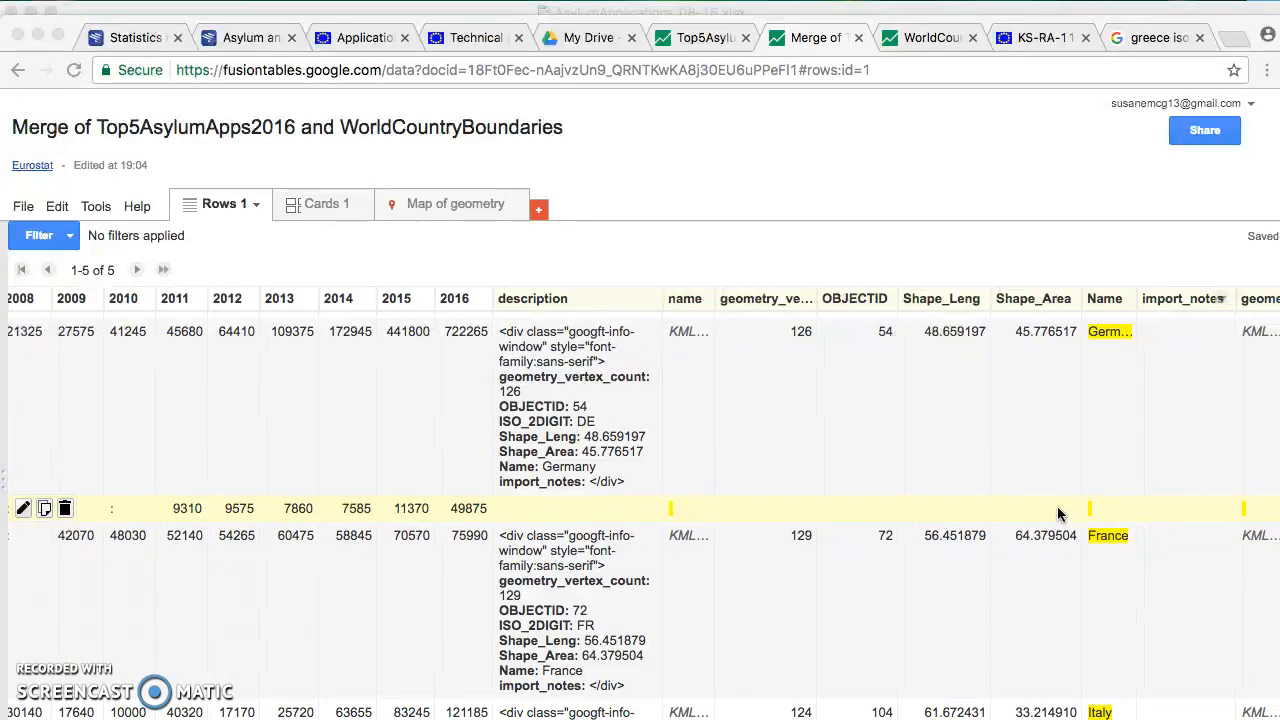
{"action": "scroll", "coordinate": [1058, 514], "scroll_direction": "left", "scroll_amount": 5}
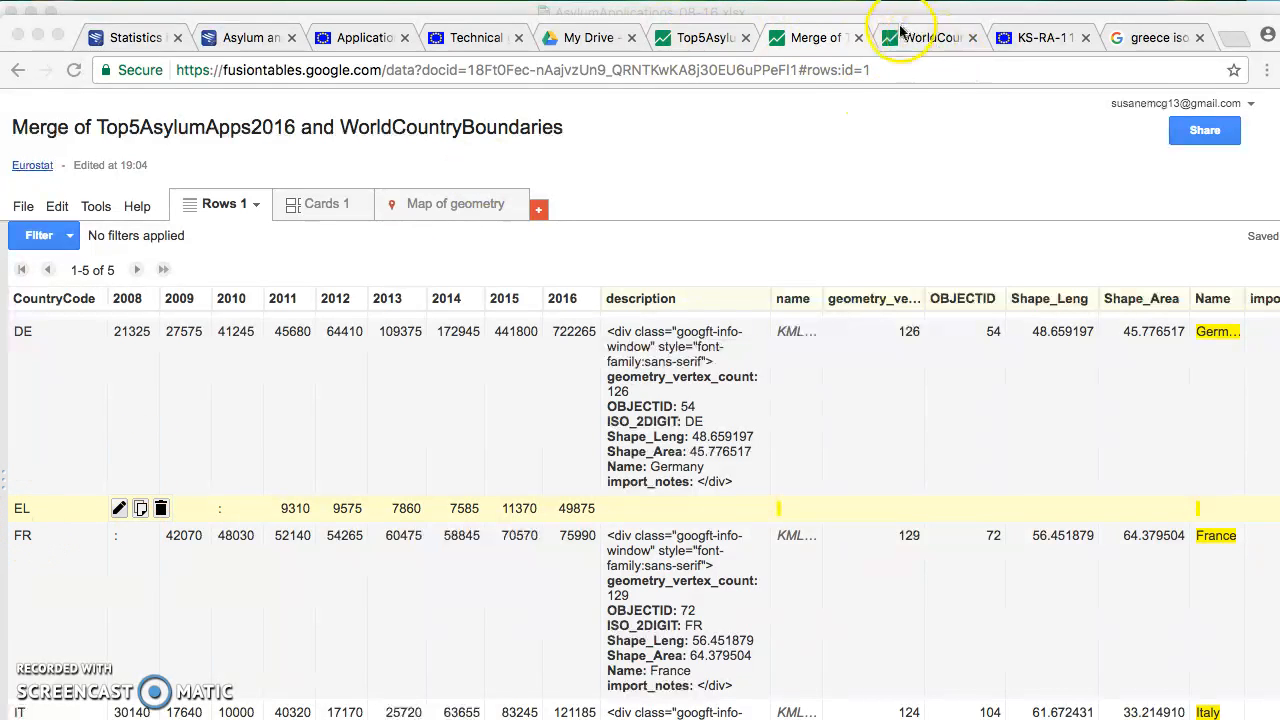
{"action": "left_click", "coordinate": [1030, 38]}
{"action": "scroll", "coordinate": [643, 497], "scroll_direction": "up", "scroll_amount": 12}
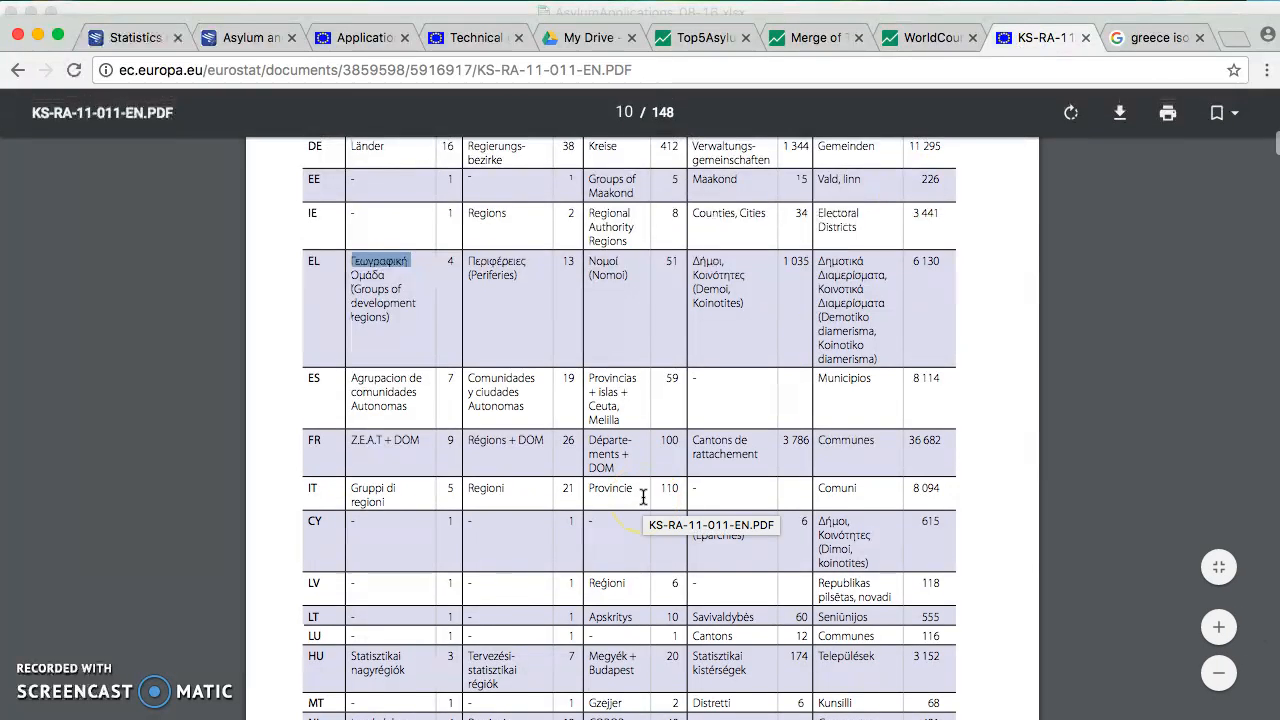
{"action": "left_click", "coordinate": [17, 70]}
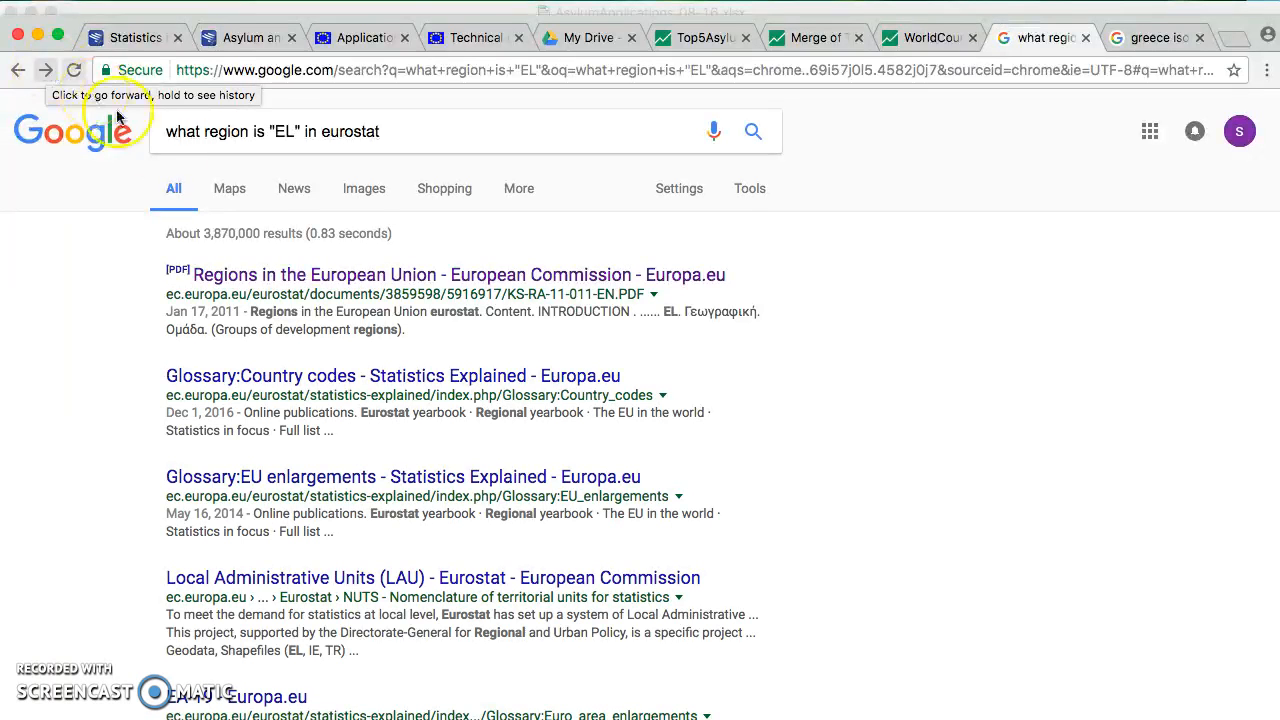
{"action": "left_click", "coordinate": [46, 78]}
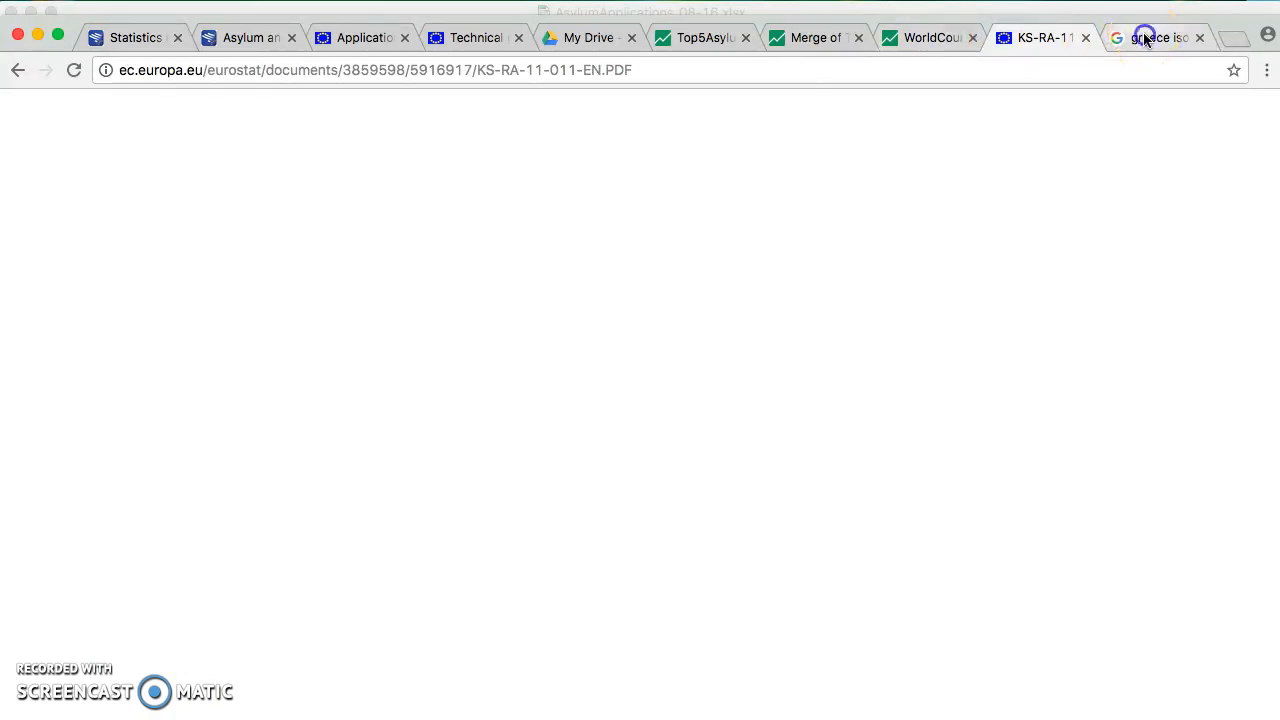
{"action": "left_click", "coordinate": [1143, 37]}
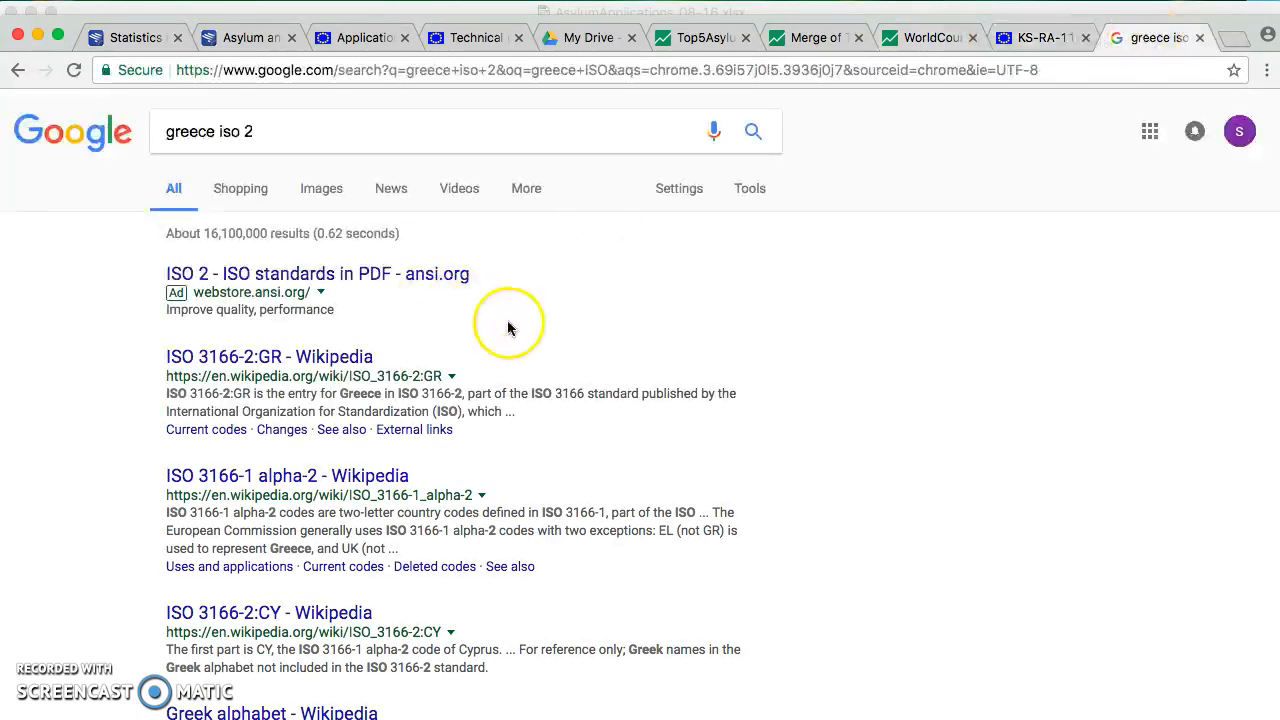
{"action": "scroll", "coordinate": [636, 370], "scroll_direction": "down", "scroll_amount": 2}
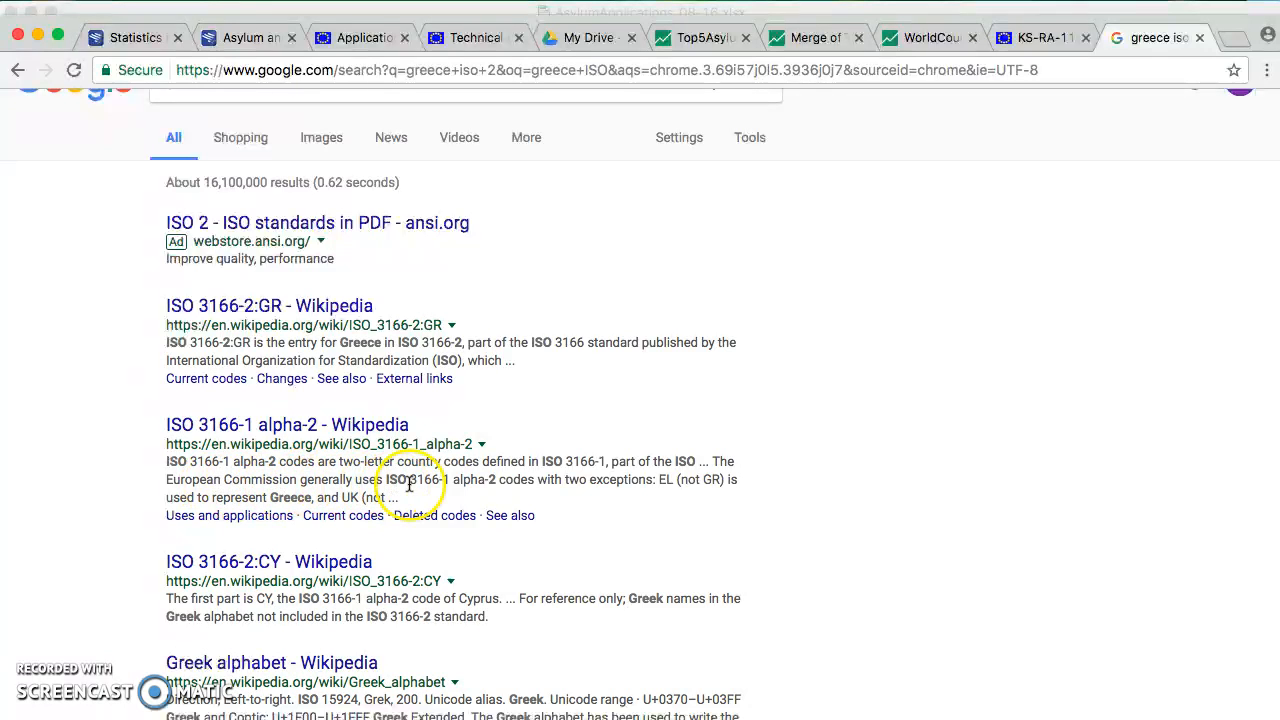
{"action": "left_click_drag", "start_coordinate": [659, 481], "coordinate": [330, 494]}
{"action": "left_click", "coordinate": [344, 500]}
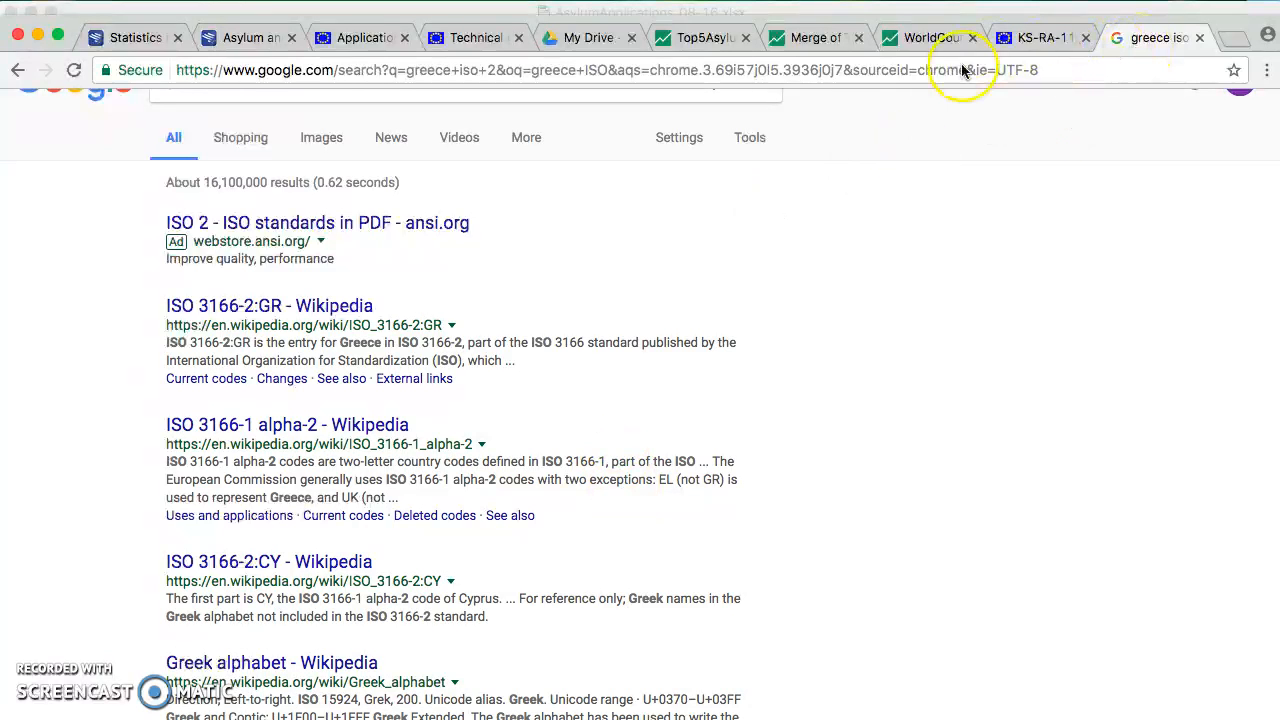
- Duplicate the Greece row in the WorldCountryBoundaries table, set the copy's ISO_2DIGIT to EL and save it as a new row
{"action": "left_click", "coordinate": [815, 37]}
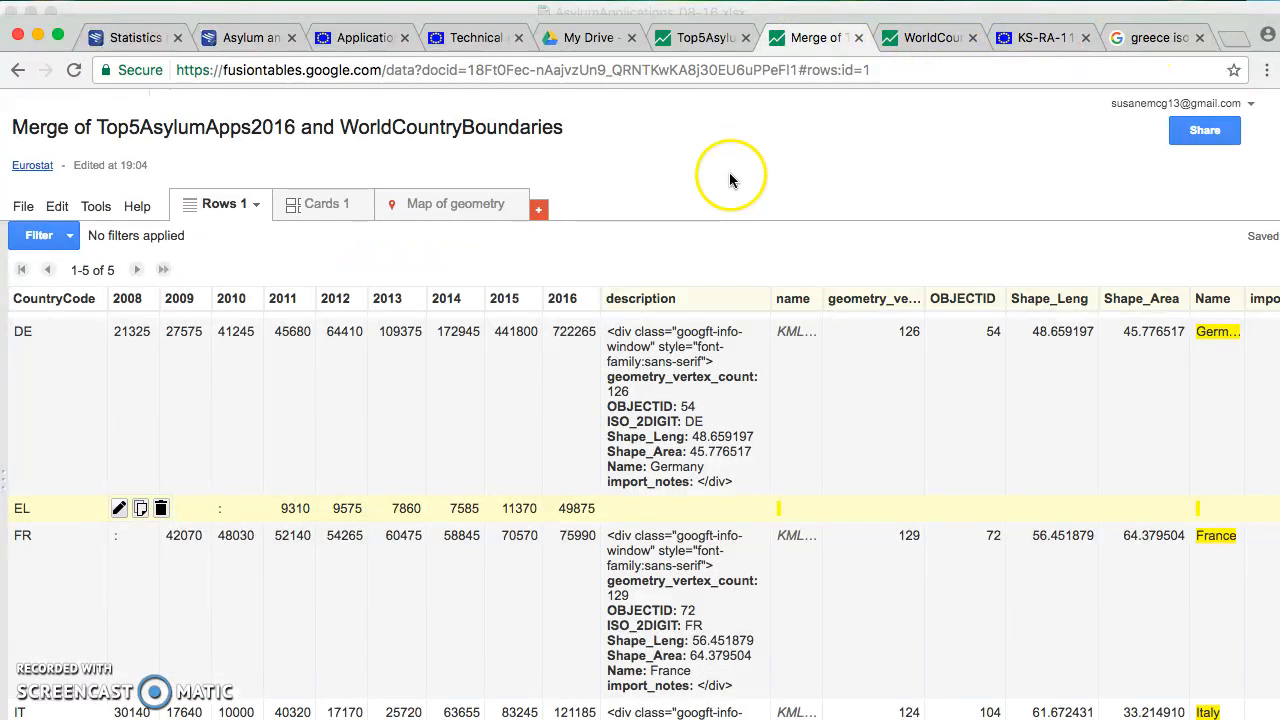
{"action": "left_click", "coordinate": [910, 42]}
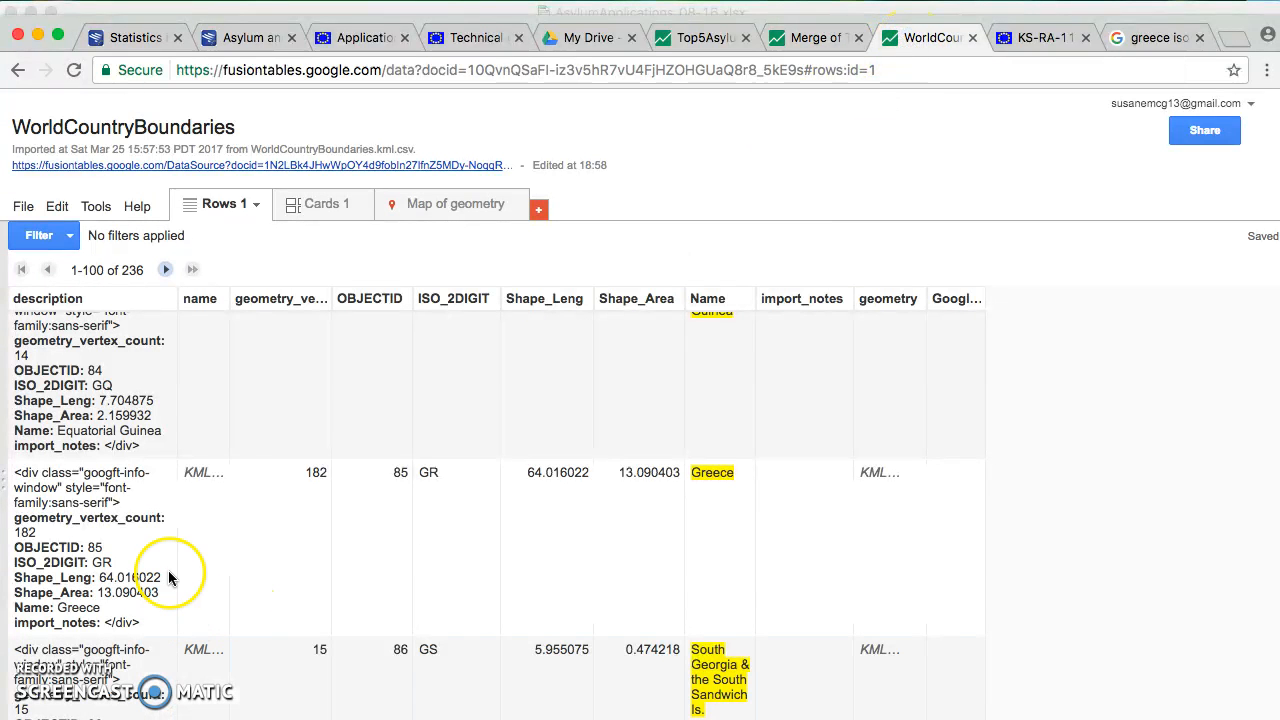
{"action": "left_click", "coordinate": [27, 532]}
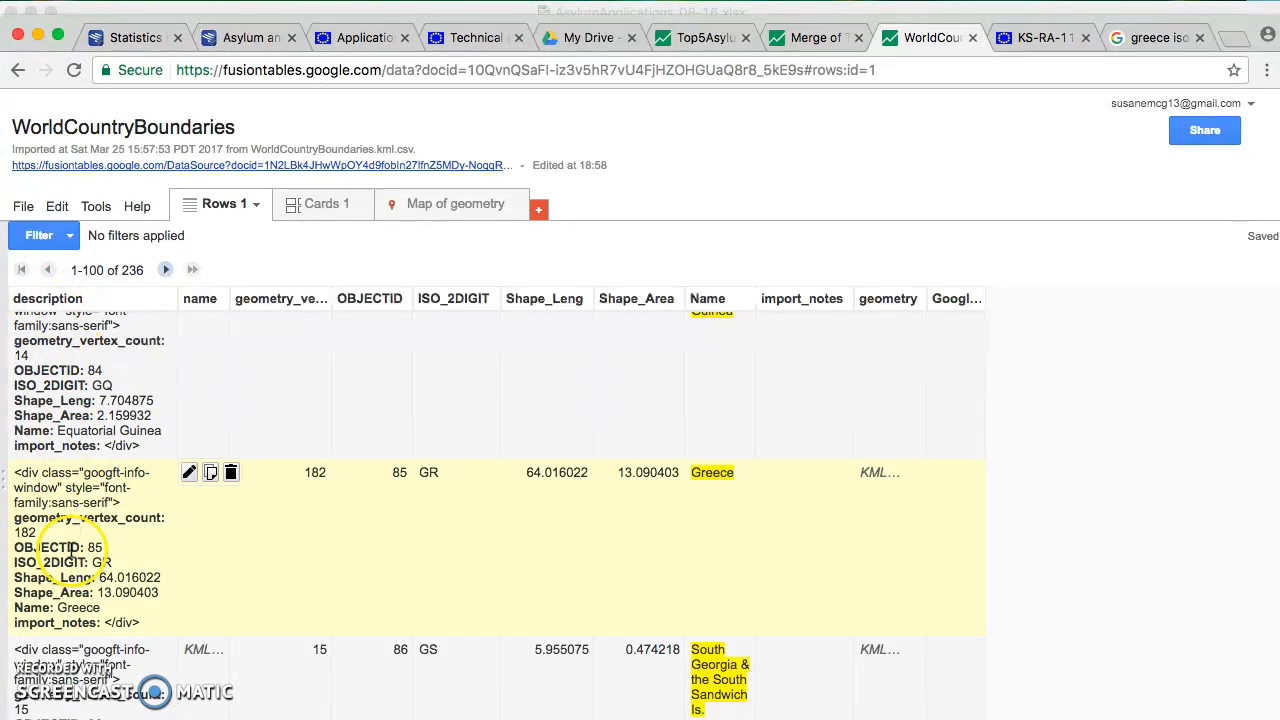
{"action": "left_click", "coordinate": [52, 209]}
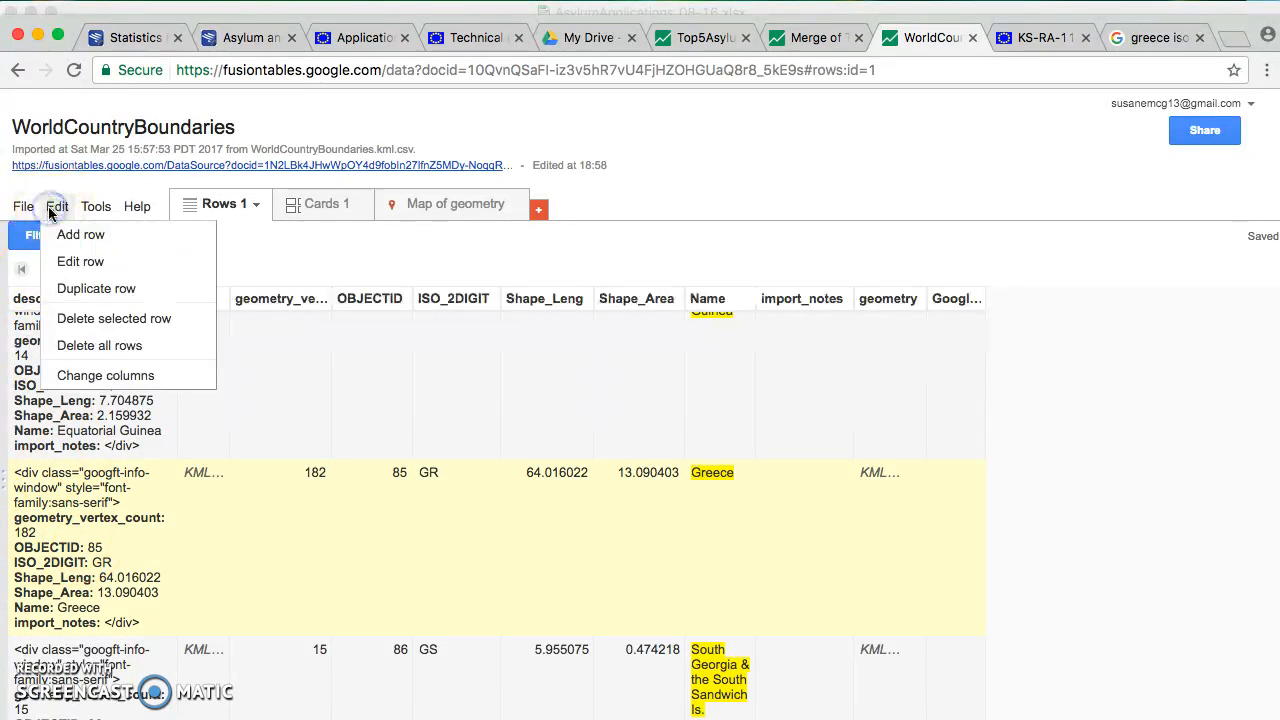
{"action": "left_click", "coordinate": [79, 292]}
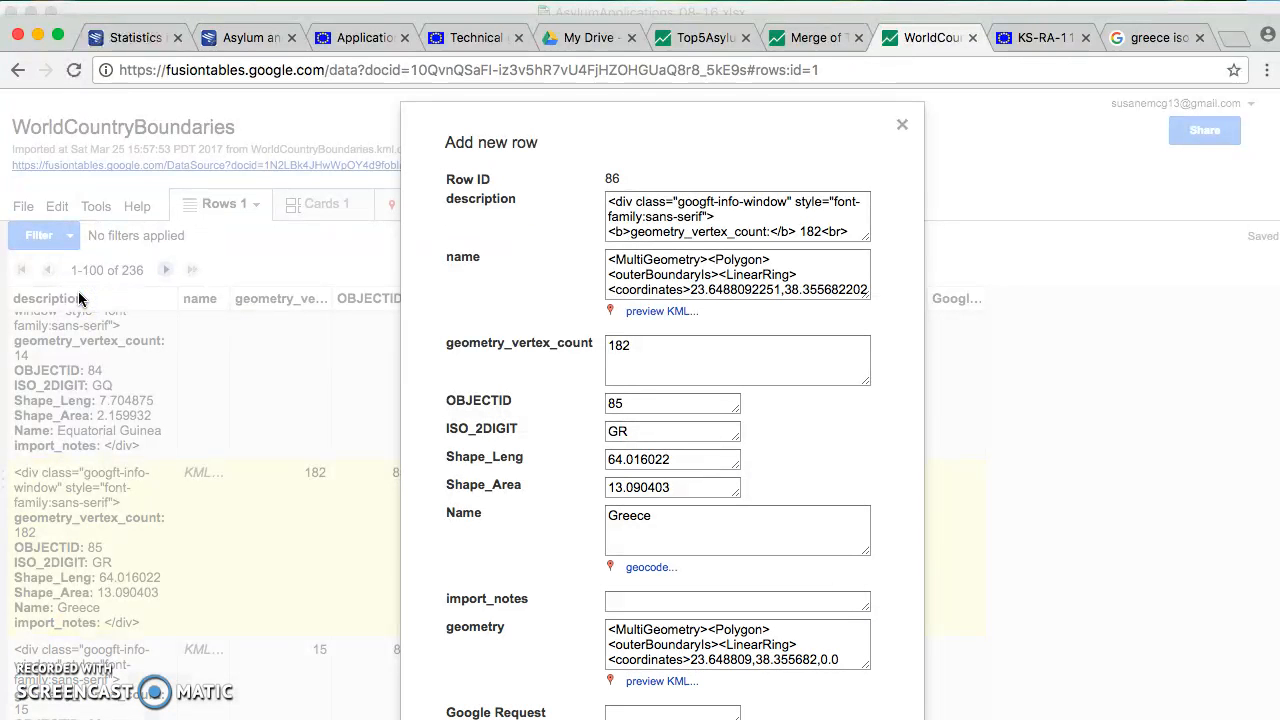
{"action": "left_click_drag", "start_coordinate": [646, 431], "coordinate": [566, 437]}
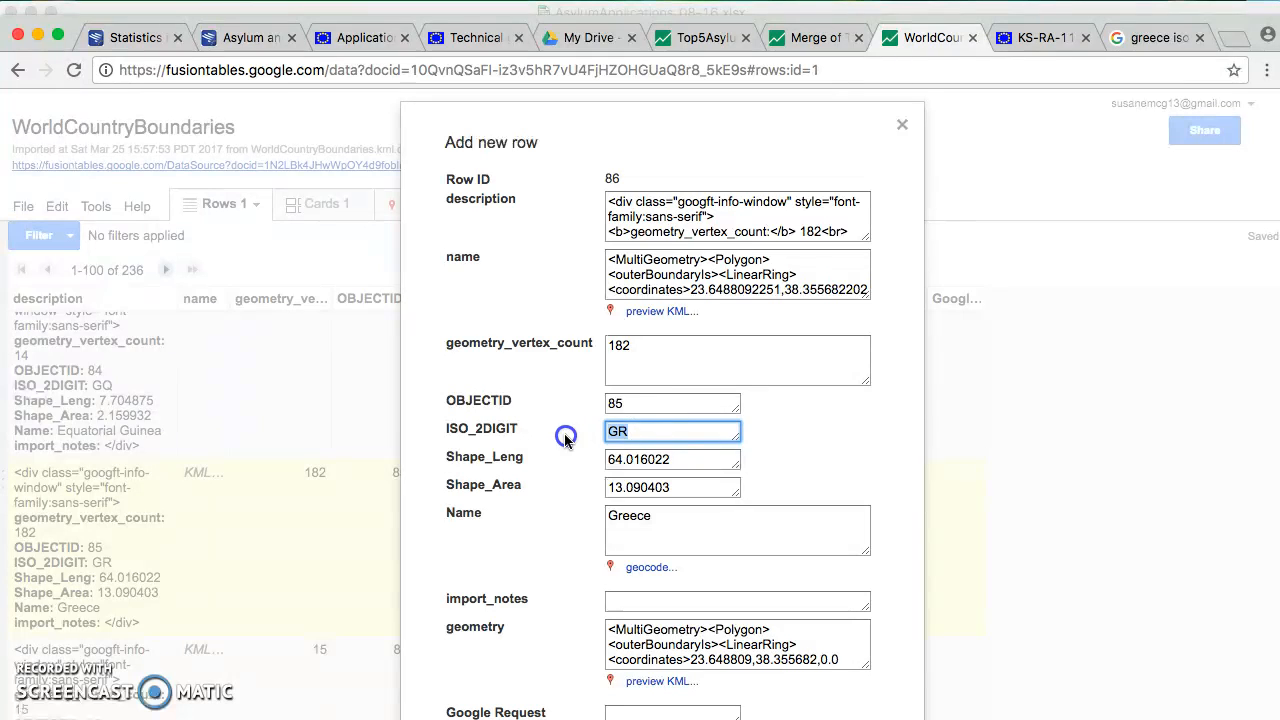
{"action": "type", "text": "EL"}
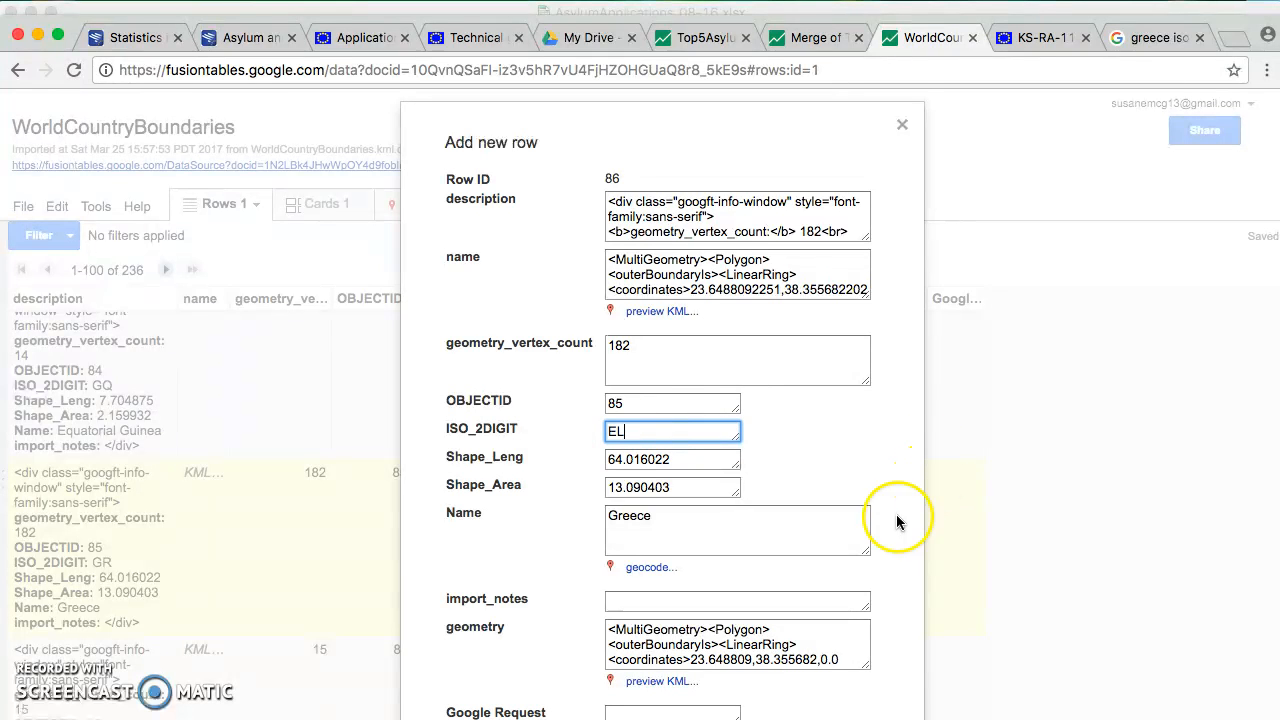
{"action": "scroll", "coordinate": [886, 551], "scroll_direction": "down", "scroll_amount": 2}
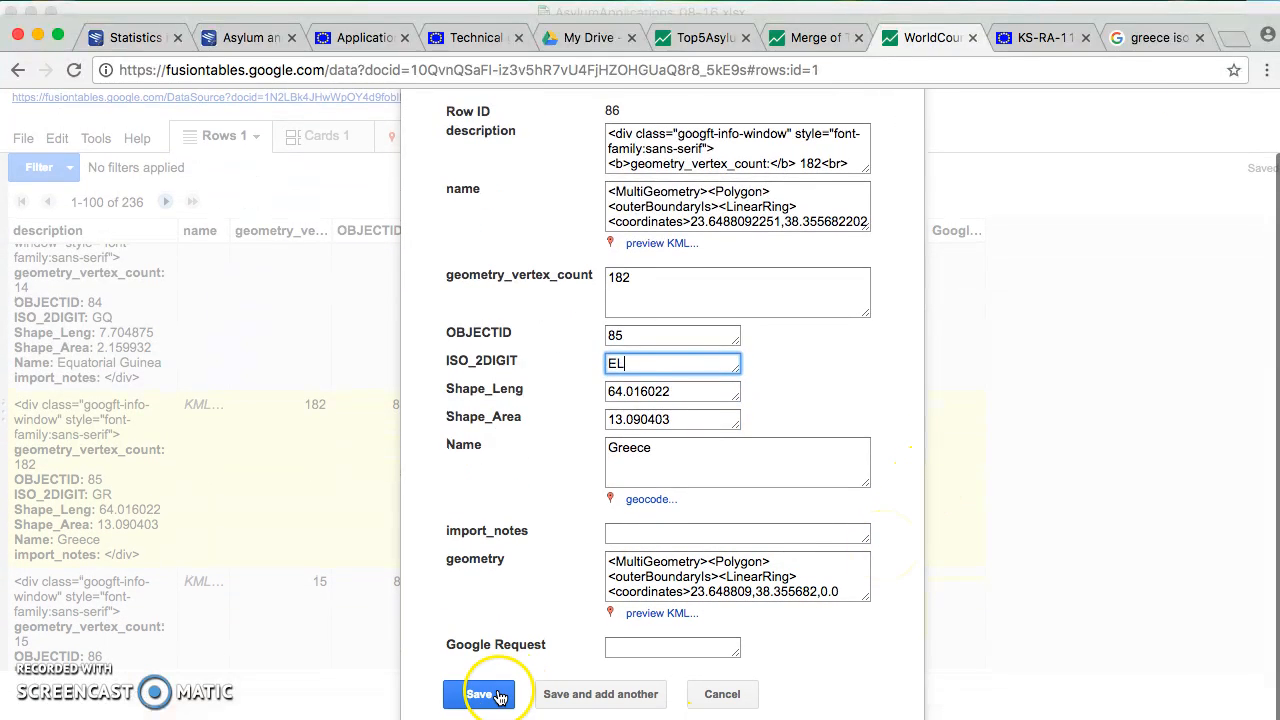
{"action": "left_click", "coordinate": [495, 694]}
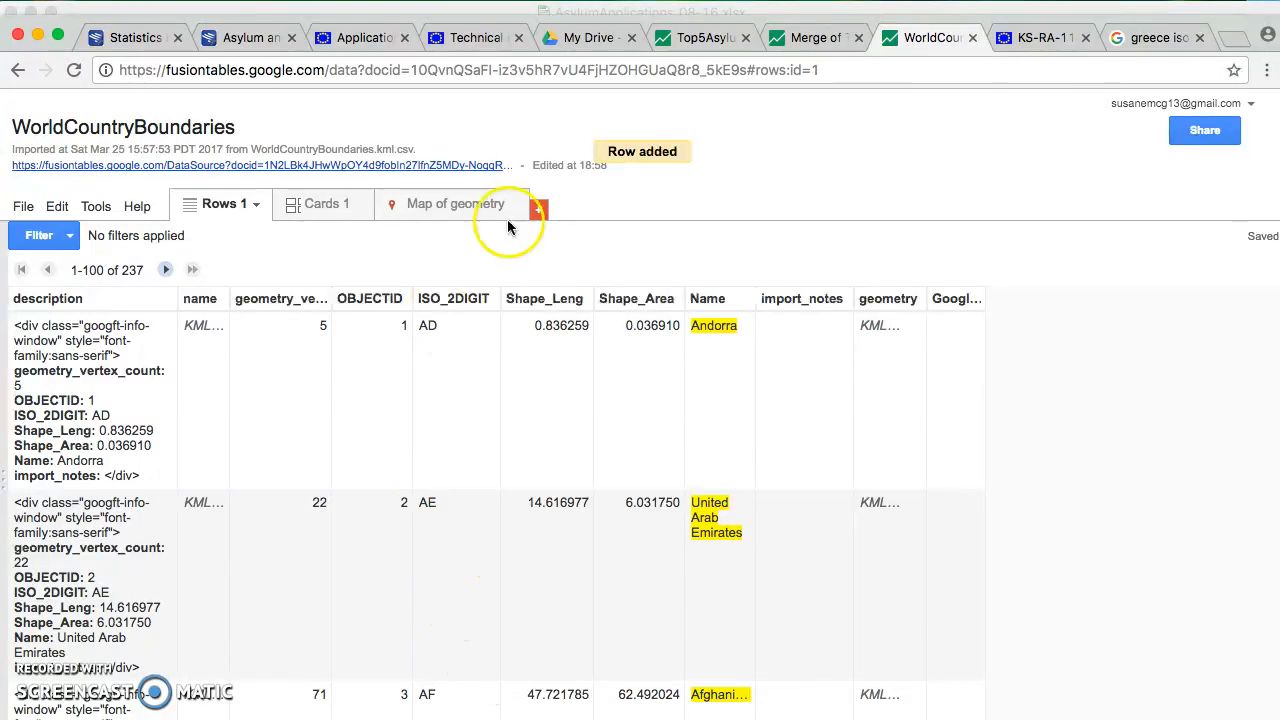
- Close the old merged table and dismiss the merge dialog left open in the Top5AsylumApps2016 table
{"action": "left_click", "coordinate": [812, 38]}
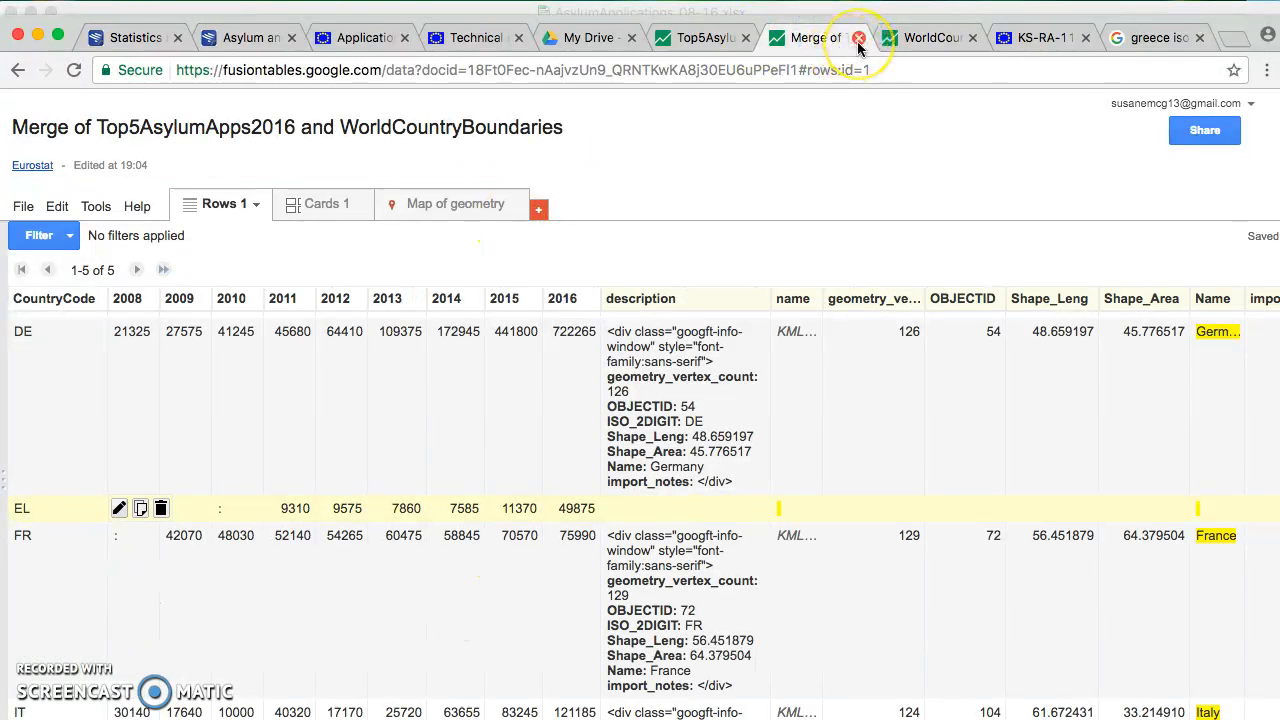
{"action": "left_click", "coordinate": [858, 38]}
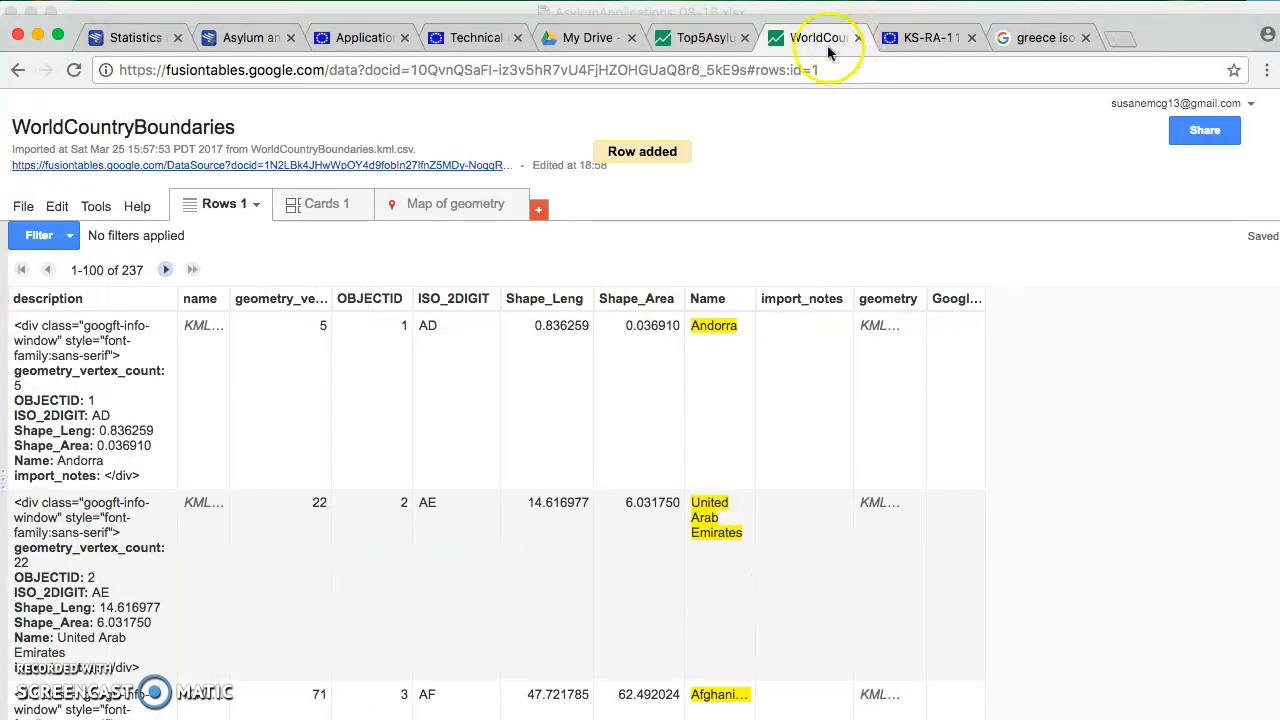
{"action": "left_click", "coordinate": [700, 37]}
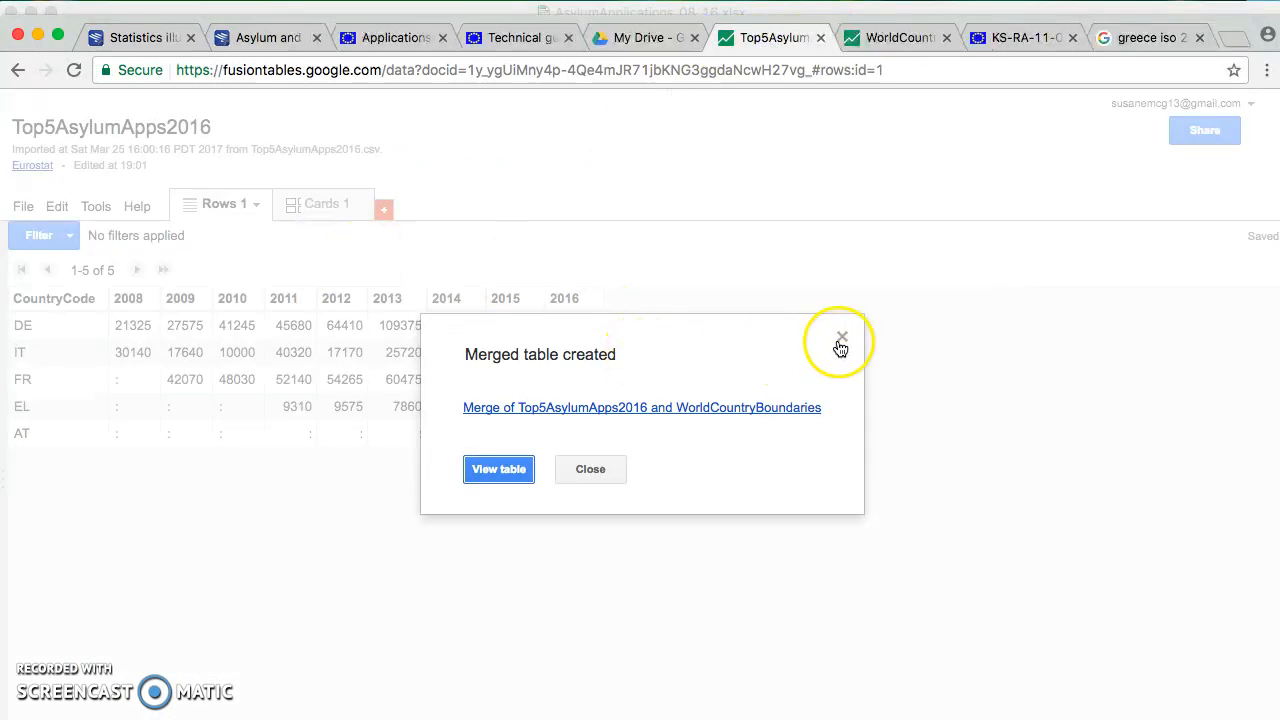
{"action": "left_click", "coordinate": [841, 340]}
- Choose WorldCountryBoundaries as the table to merge with Top5AsylumApps2016
{"action": "left_click", "coordinate": [23, 206]}
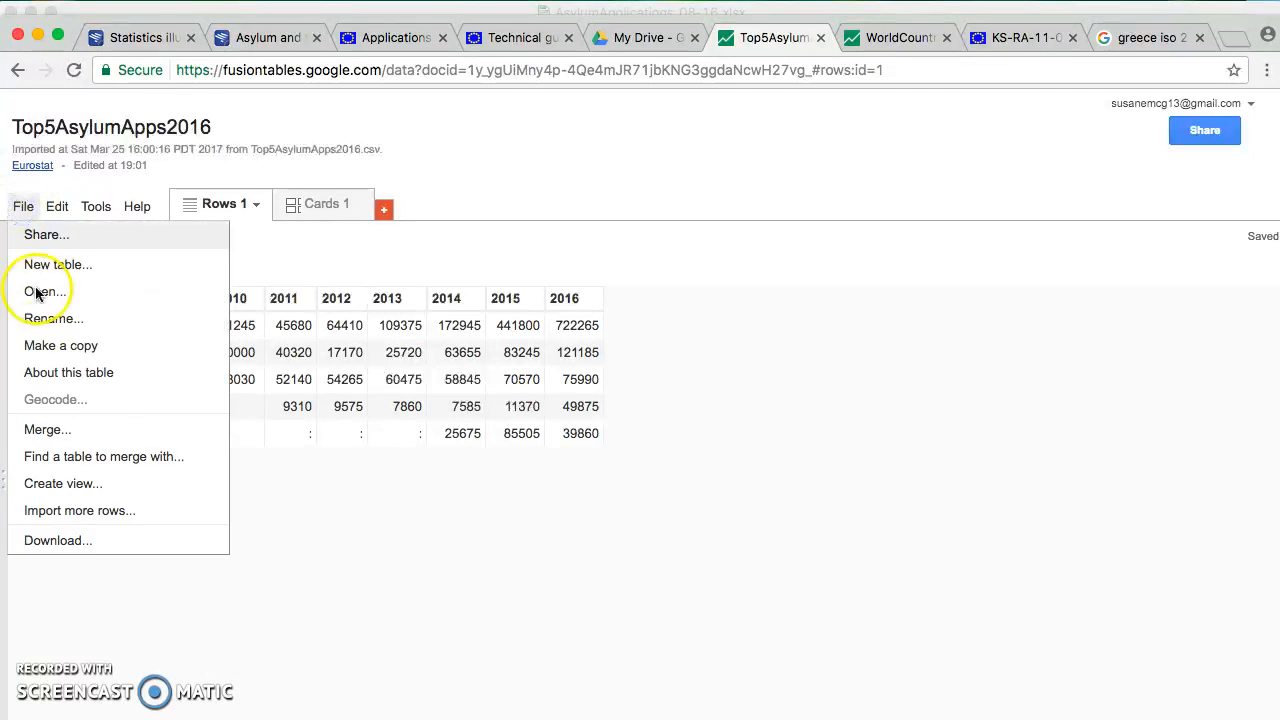
{"action": "left_click", "coordinate": [190, 436]}
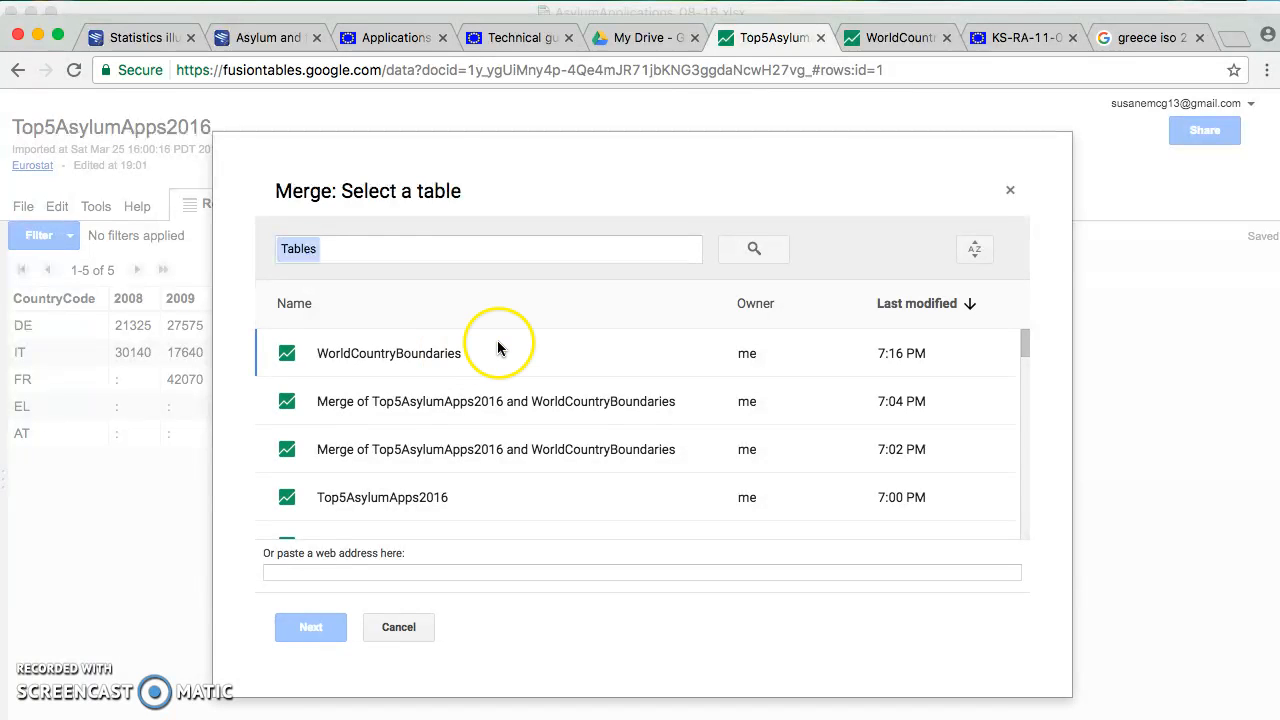
{"action": "left_click", "coordinate": [423, 354]}
{"action": "left_click", "coordinate": [312, 632]}
- Match CountryCode with ISO_2DIGIT, create the merge with all columns included and open the resulting table
{"action": "left_click", "coordinate": [698, 298]}
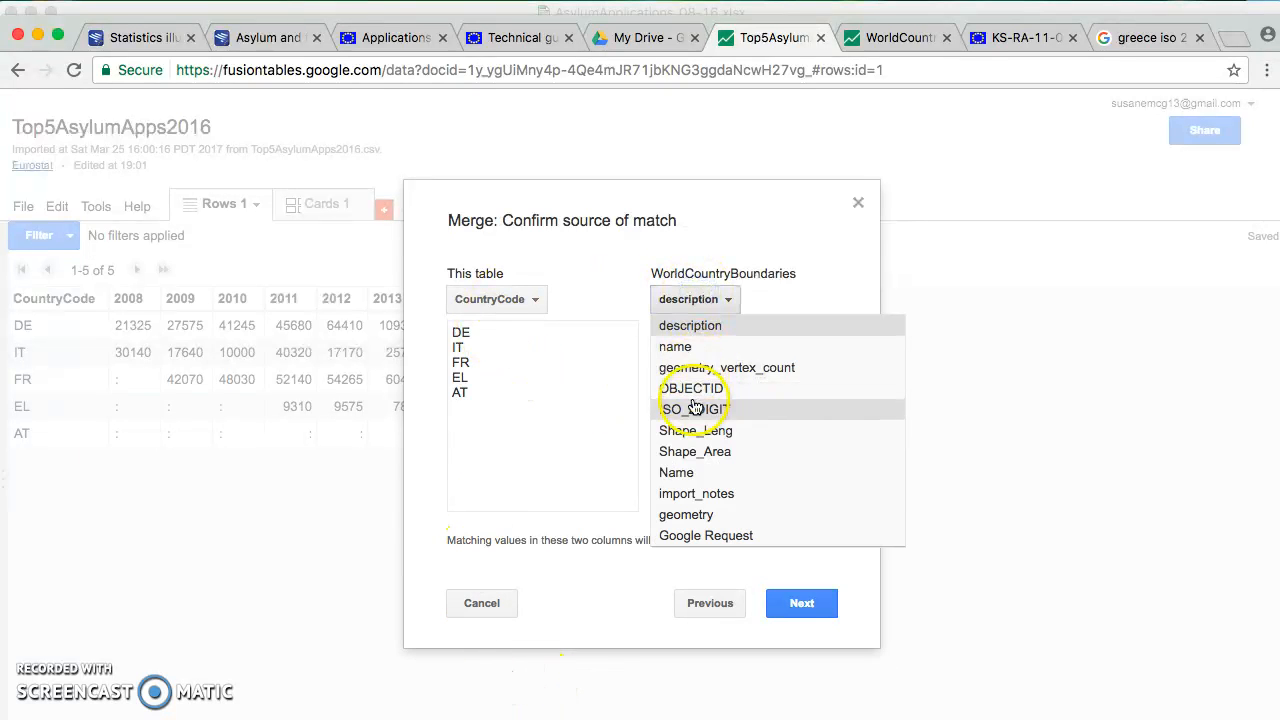
{"action": "left_click", "coordinate": [695, 405]}
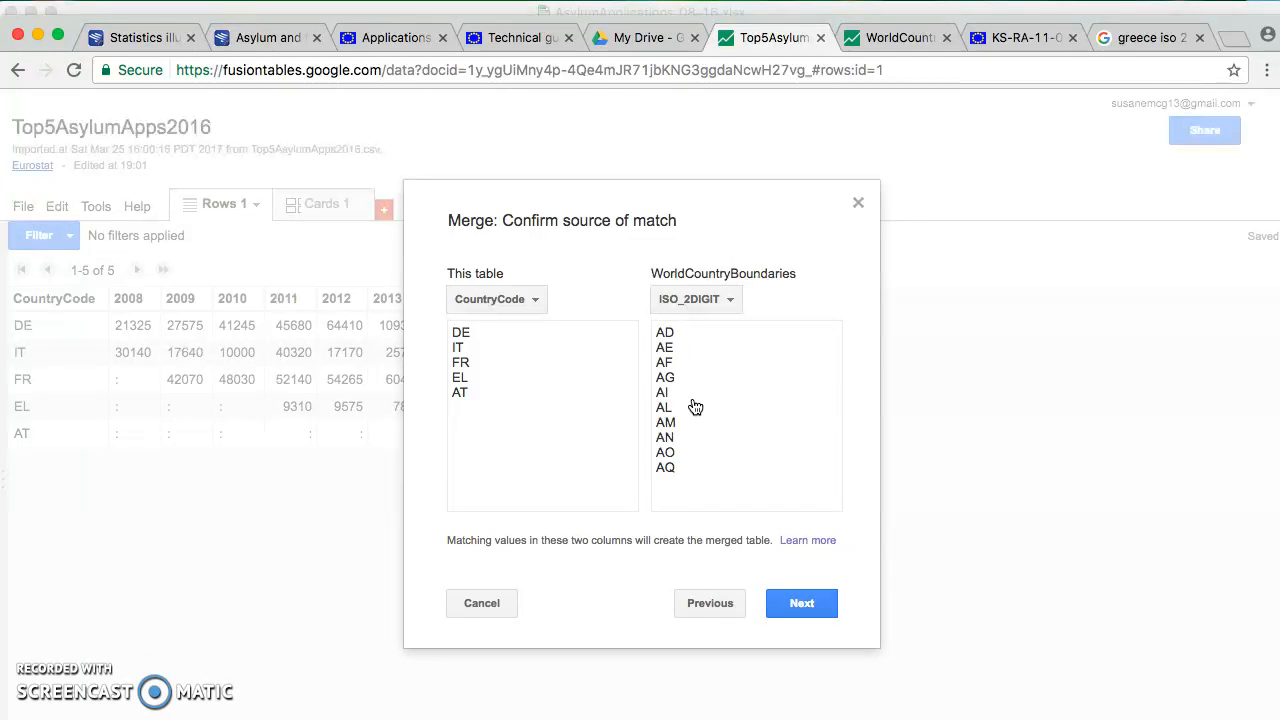
{"action": "left_click", "coordinate": [800, 604]}
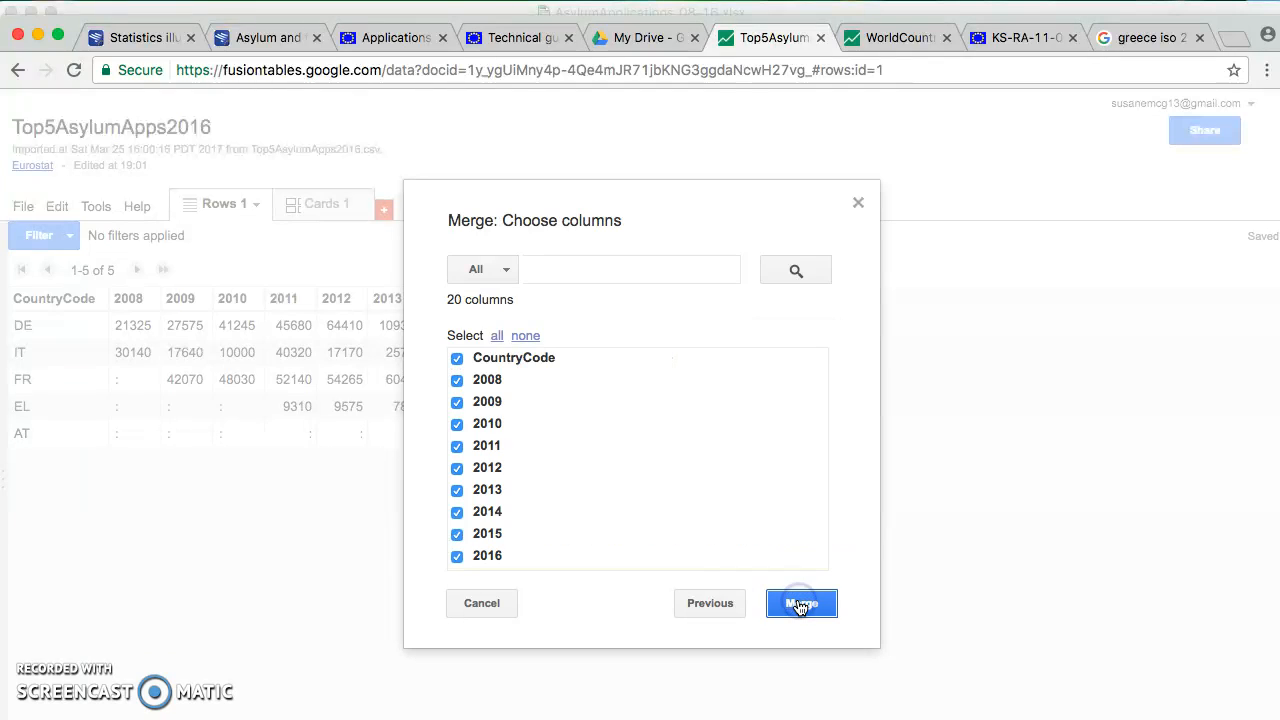
{"action": "left_click", "coordinate": [800, 605]}
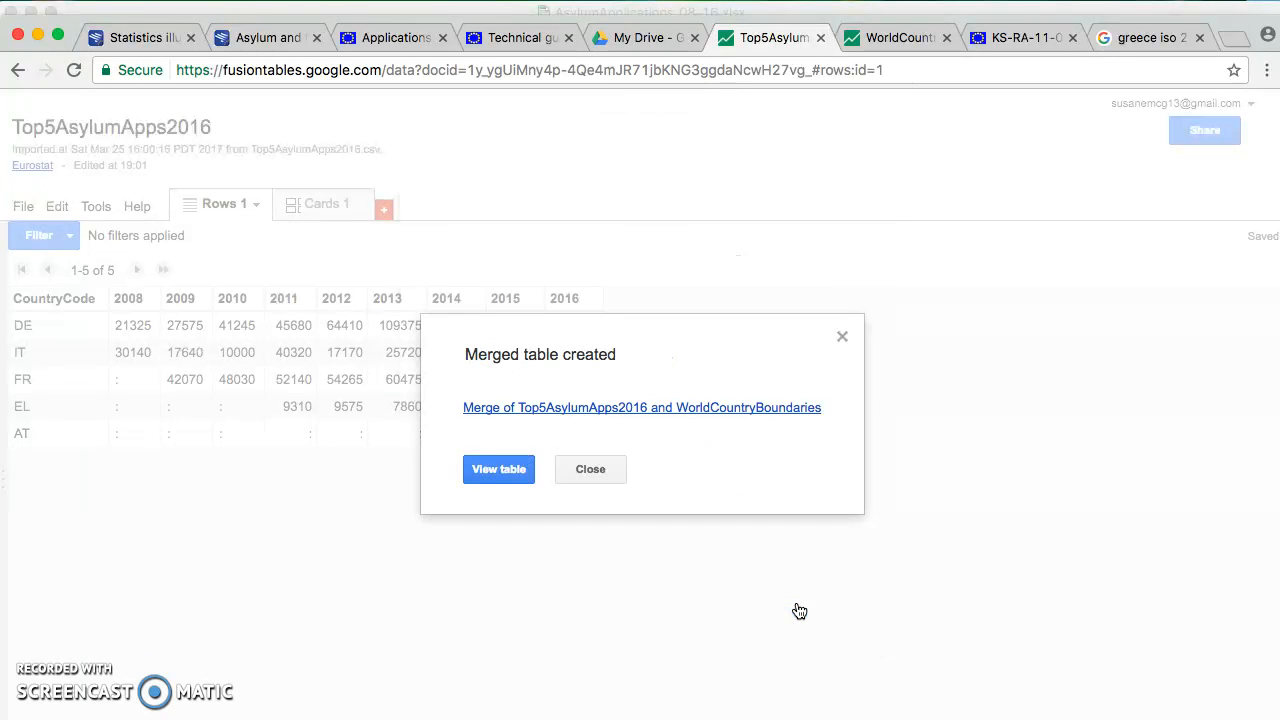
{"action": "left_click", "coordinate": [504, 487]}
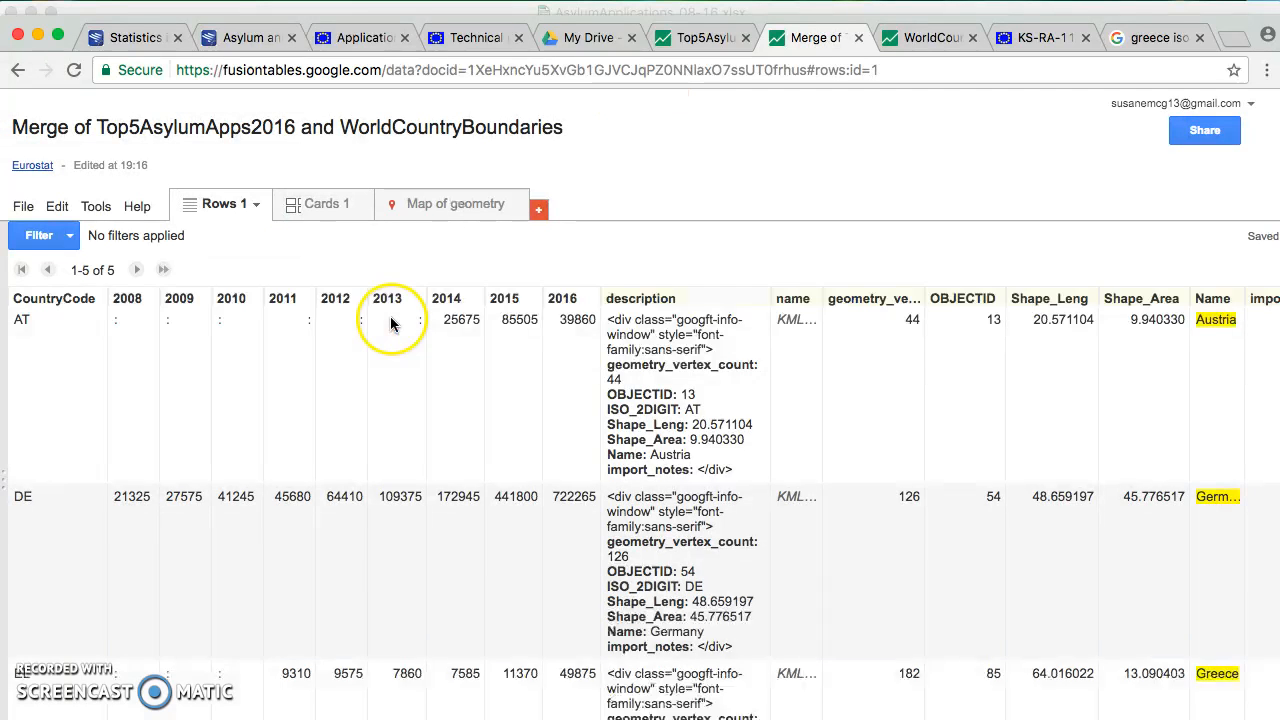
- Review the rows of the new merged table, especially the EL row, and revisit the WorldCountryBoundaries table
{"action": "scroll", "coordinate": [430, 567], "scroll_direction": "down", "scroll_amount": 2}
{"action": "scroll", "coordinate": [793, 645], "scroll_direction": "right", "scroll_amount": 3}
{"action": "scroll", "coordinate": [793, 645], "scroll_direction": "left", "scroll_amount": 3}
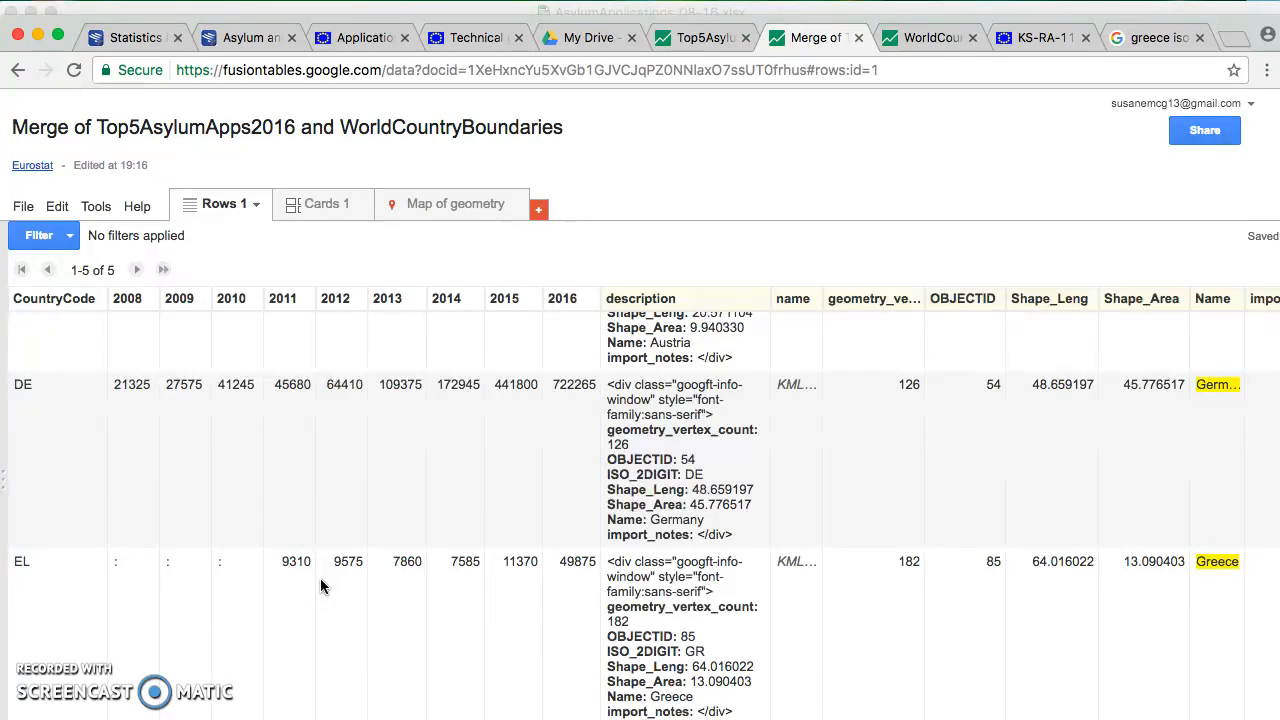
{"action": "left_click", "coordinate": [927, 40]}
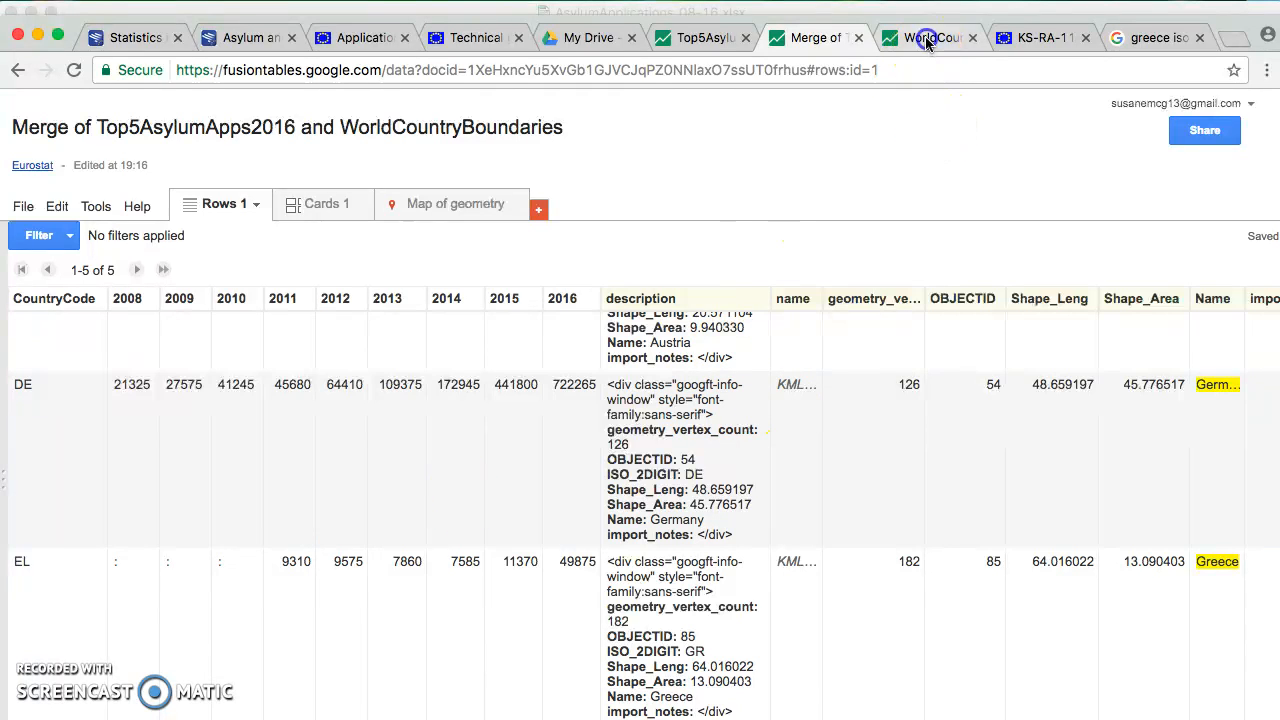
{"action": "left_click", "coordinate": [803, 40]}
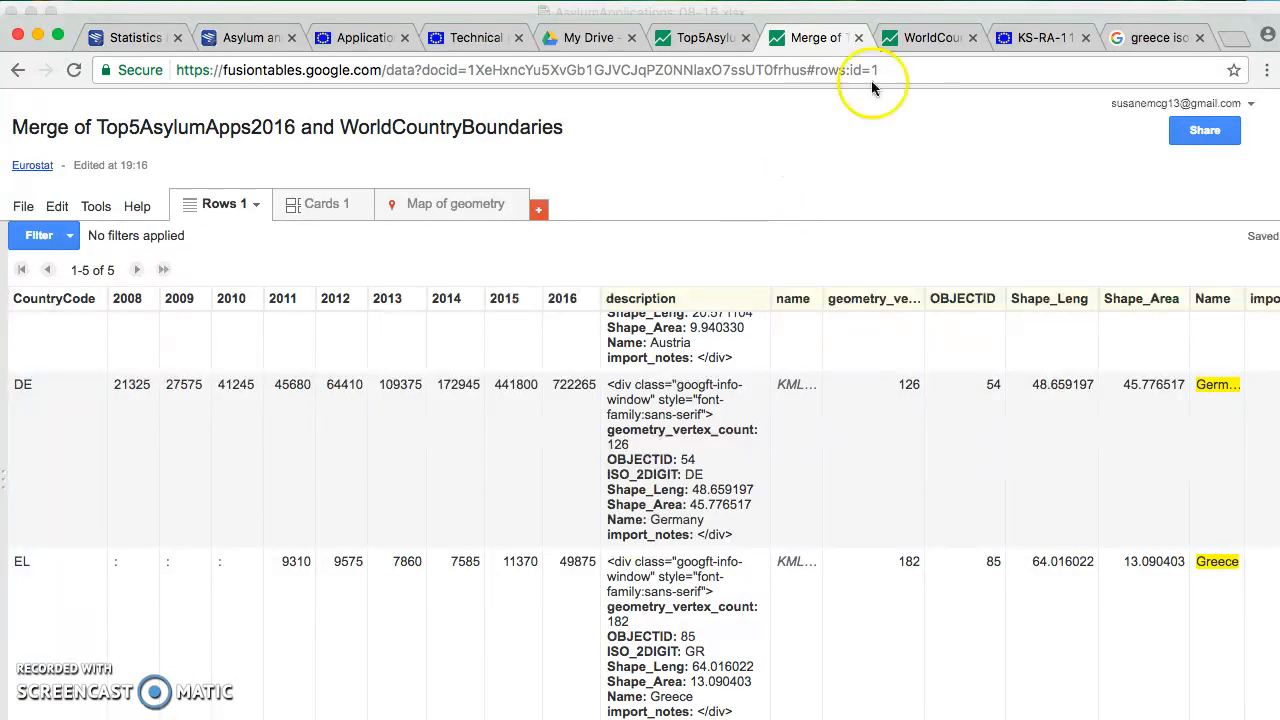
{"action": "left_click", "coordinate": [927, 38]}
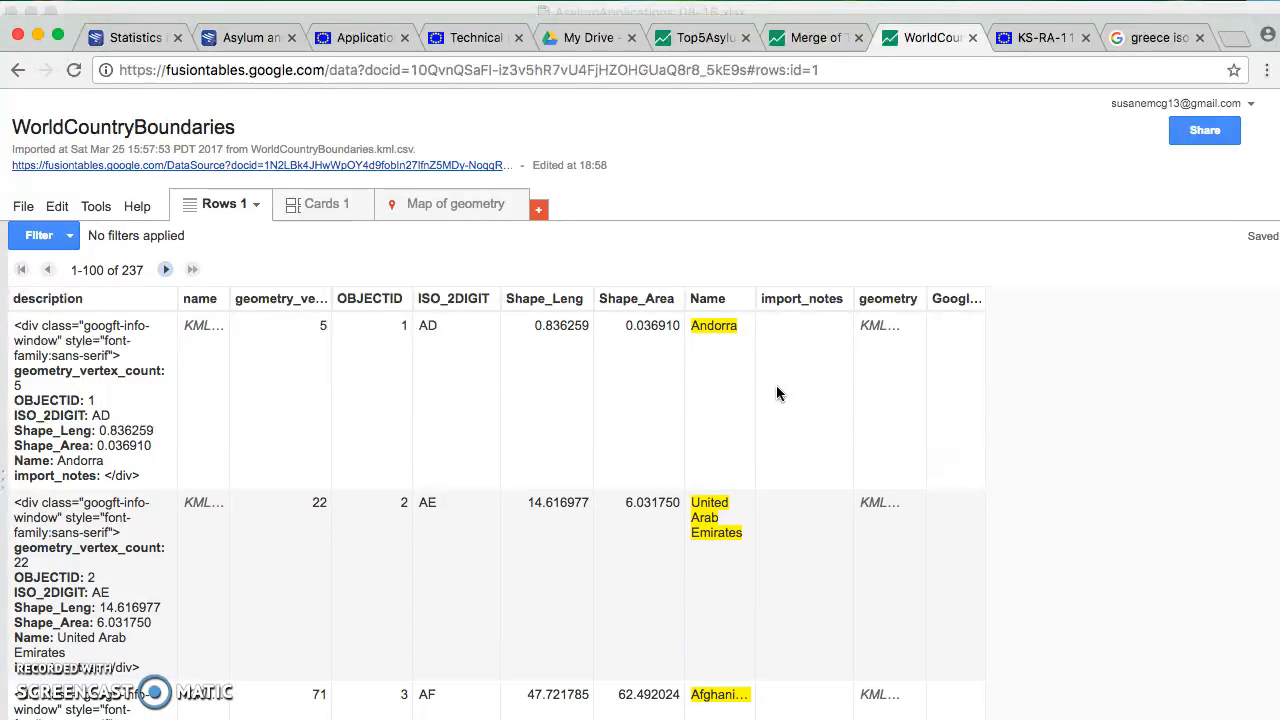
- Rename the merged table as NewAsylumApplicationsInTheEU and save the table information
{"action": "left_click", "coordinate": [800, 38]}
{"action": "left_click", "coordinate": [315, 126]}
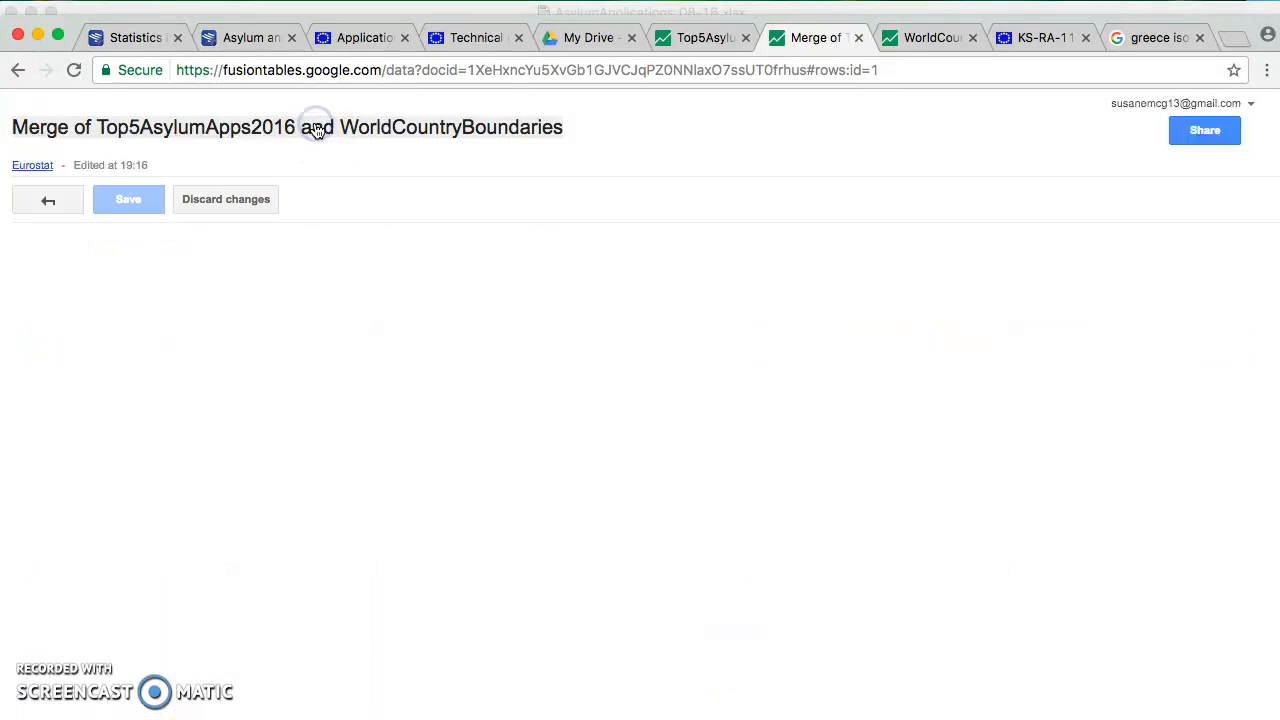
{"action": "left_click", "coordinate": [321, 293]}
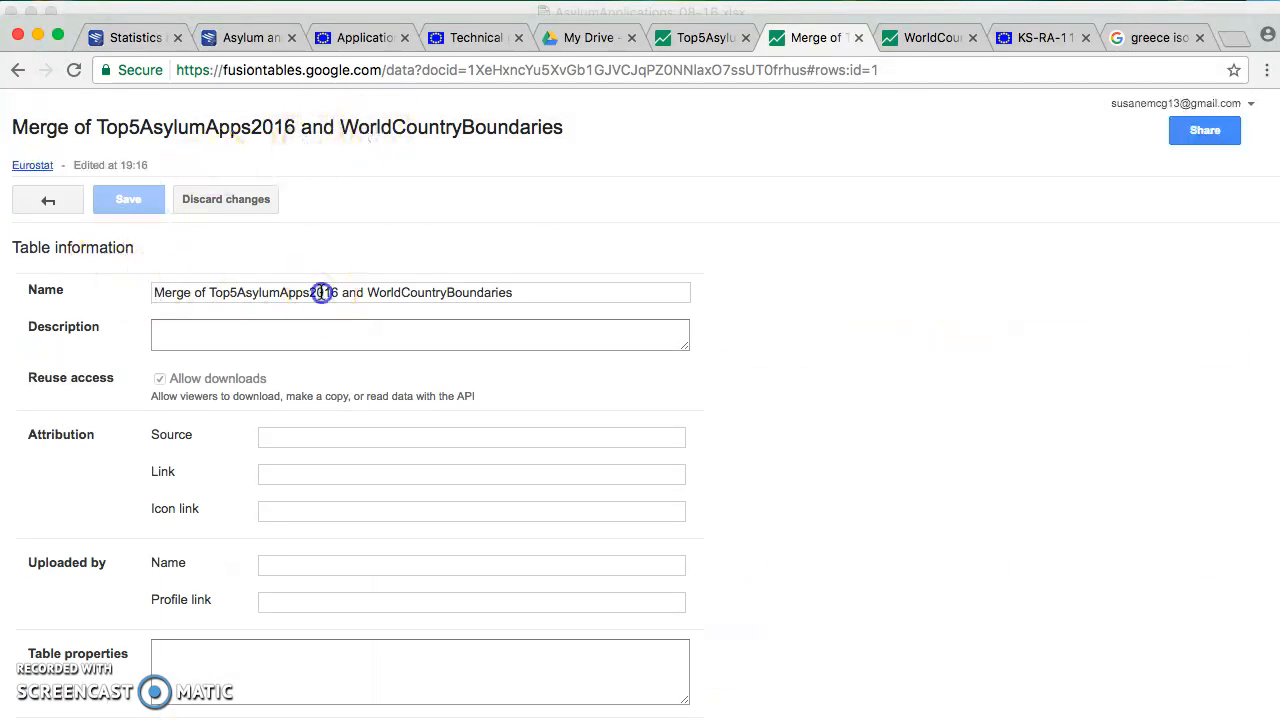
{"action": "left_click_drag", "start_coordinate": [548, 292], "coordinate": [82, 266]}
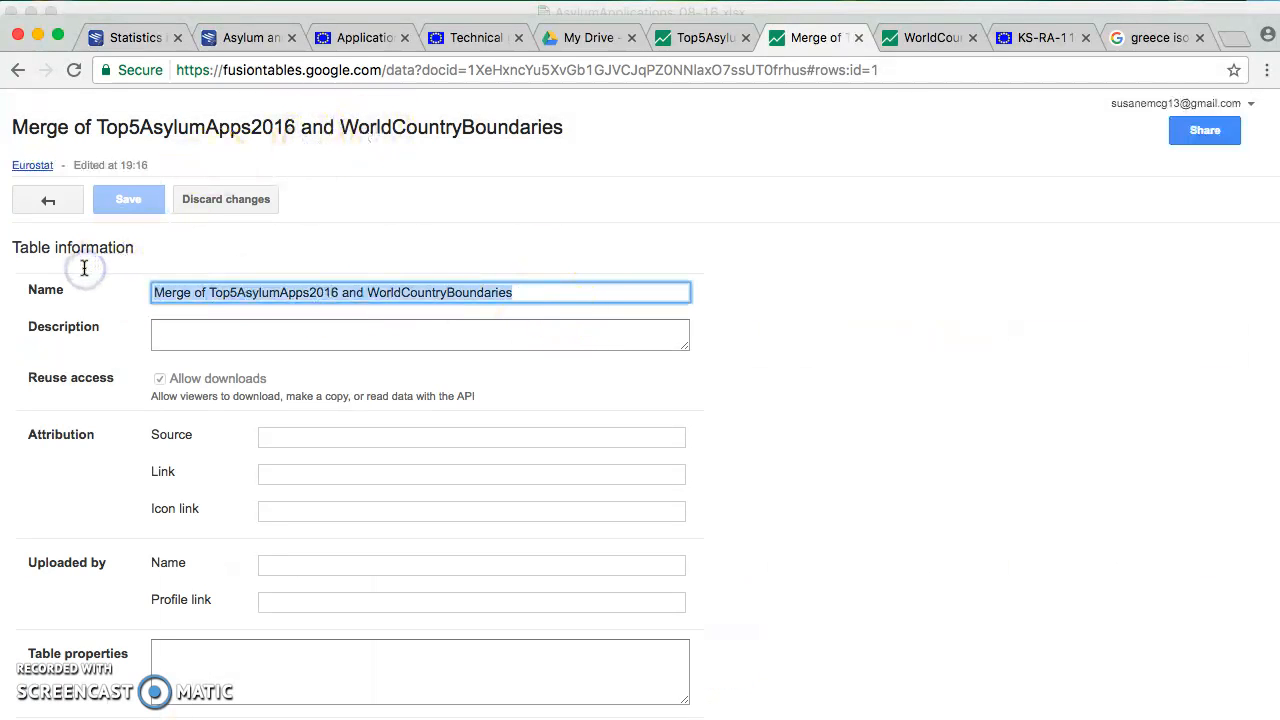
{"action": "type", "text": "NewAsylumApplicationsInTheEU"}
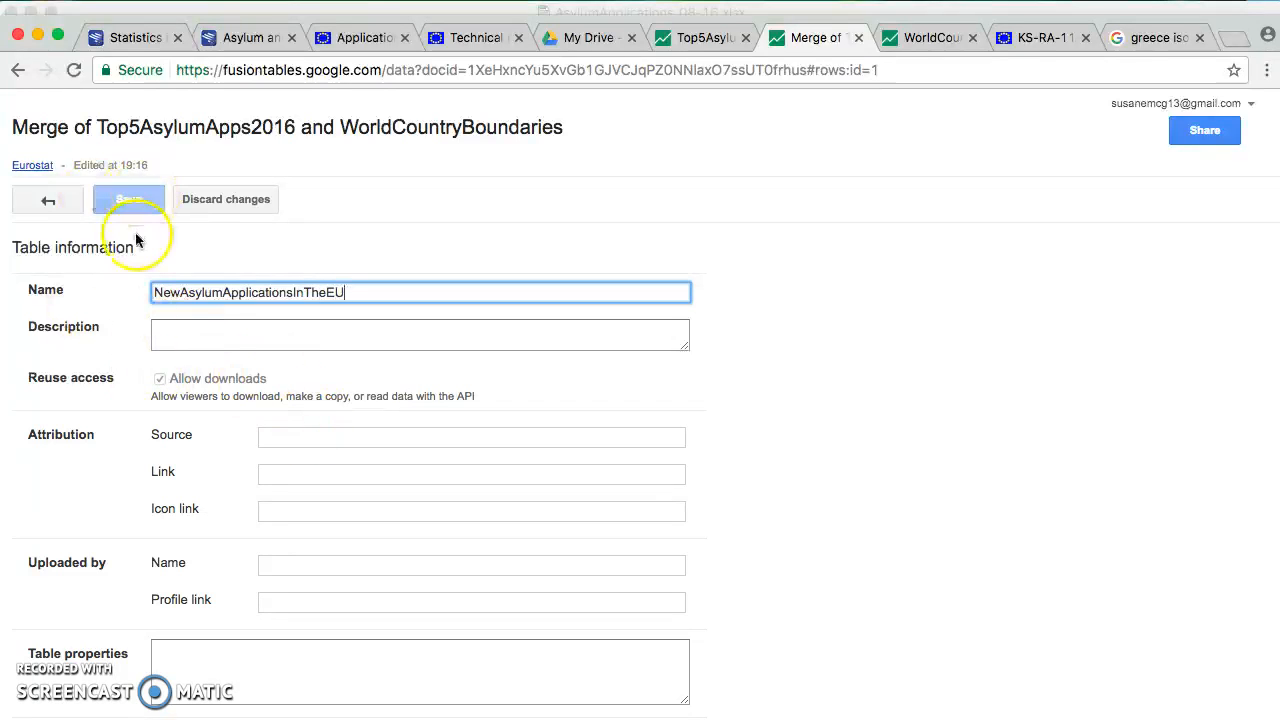
{"action": "scroll", "coordinate": [149, 450], "scroll_direction": "down", "scroll_amount": 4}
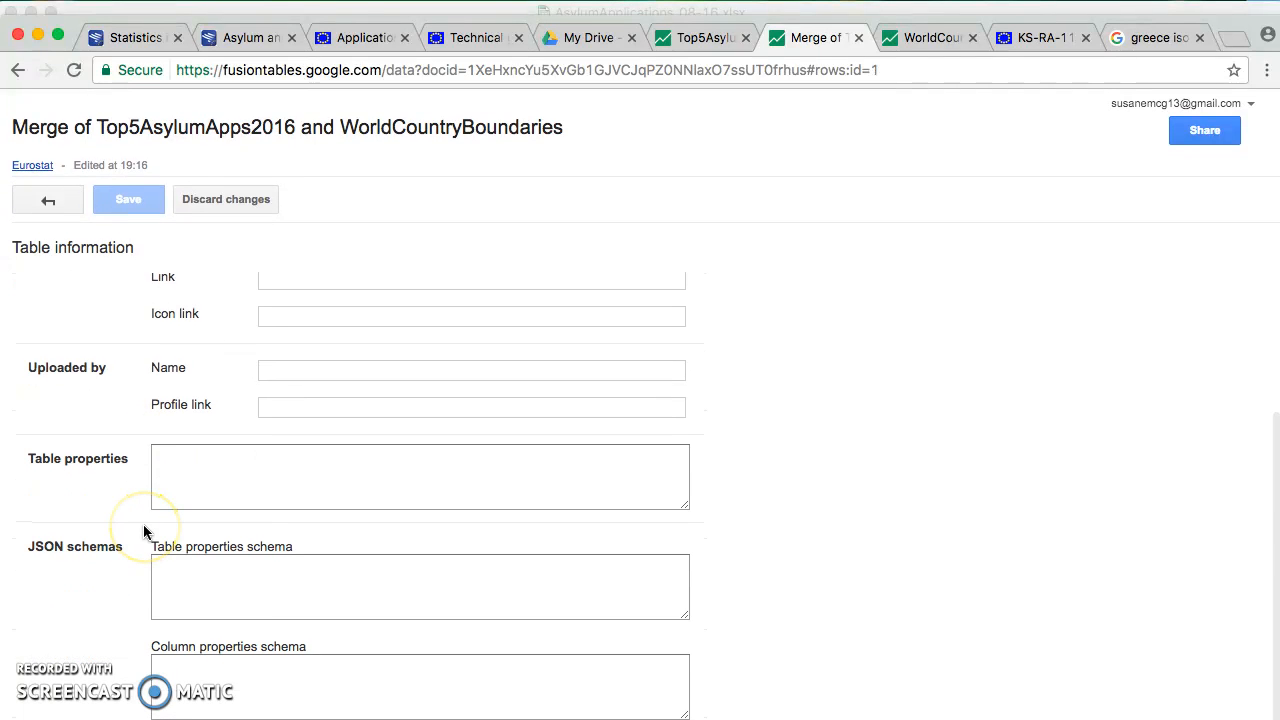
{"action": "scroll", "coordinate": [140, 460], "scroll_direction": "up", "scroll_amount": 4}
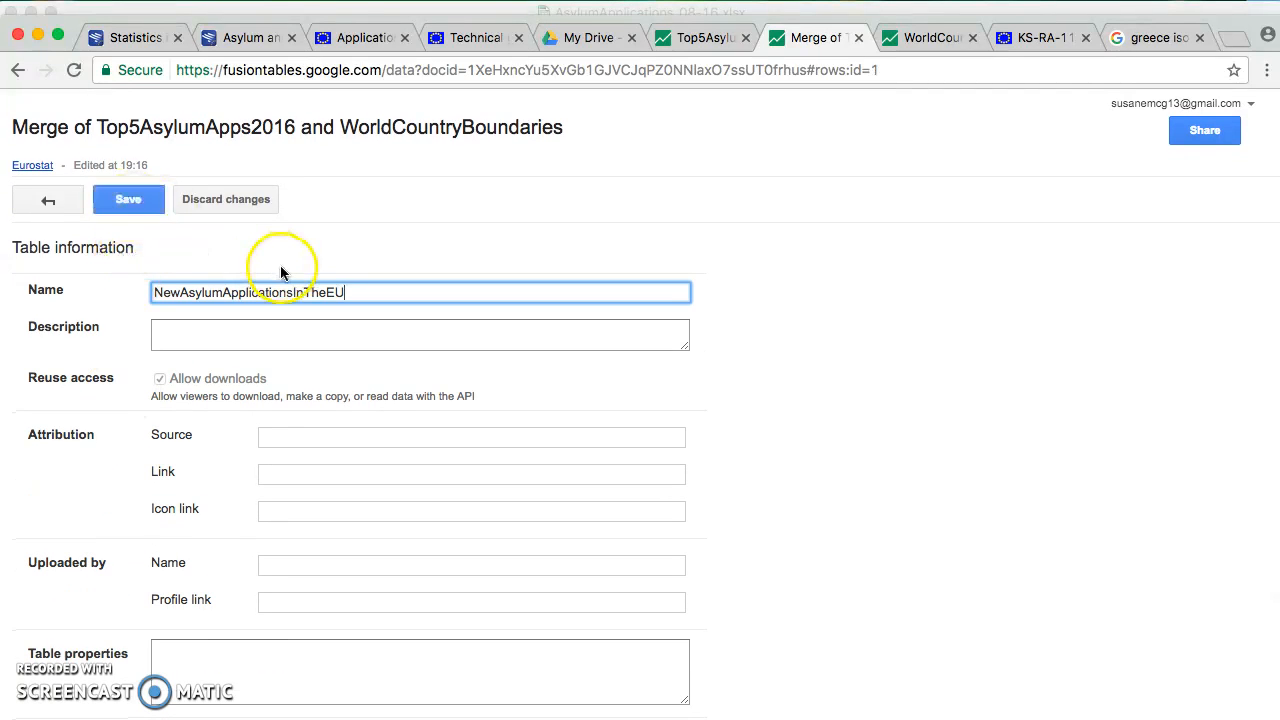
{"action": "left_click", "coordinate": [120, 205]}
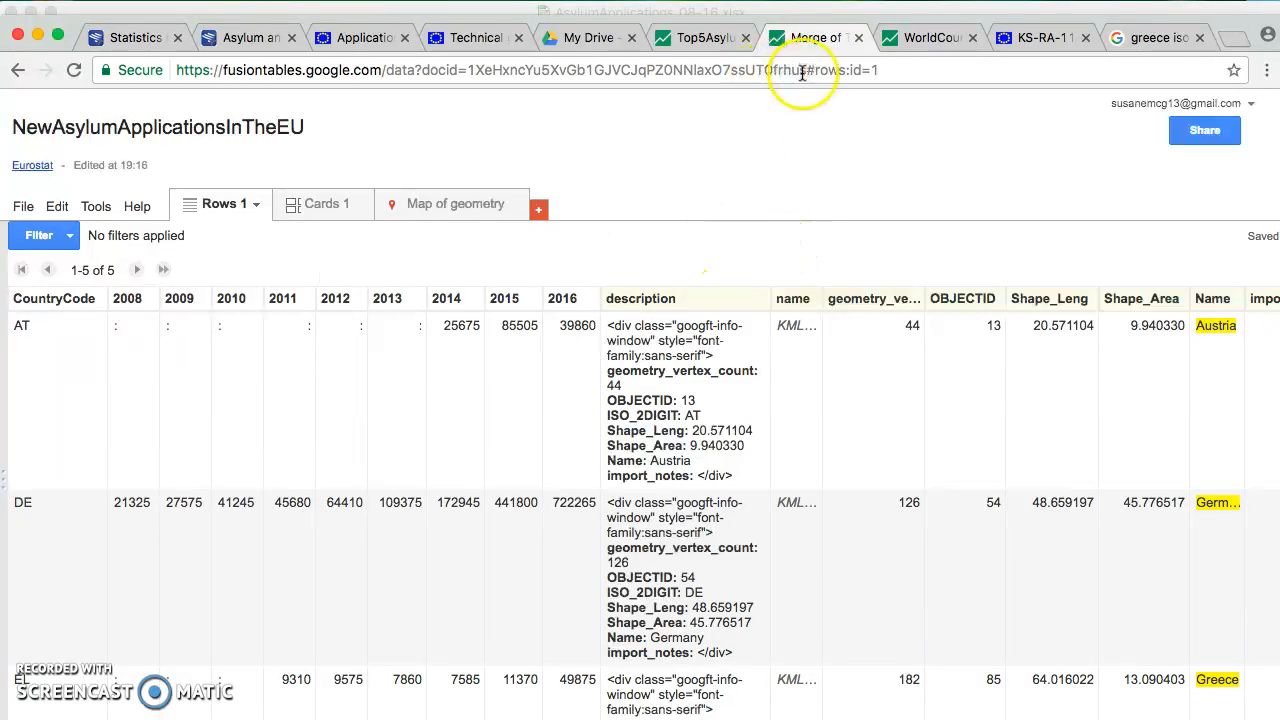
- Open the merged table's geometry map and examine the highlighted country shapes in Europe
{"action": "left_click", "coordinate": [434, 209]}
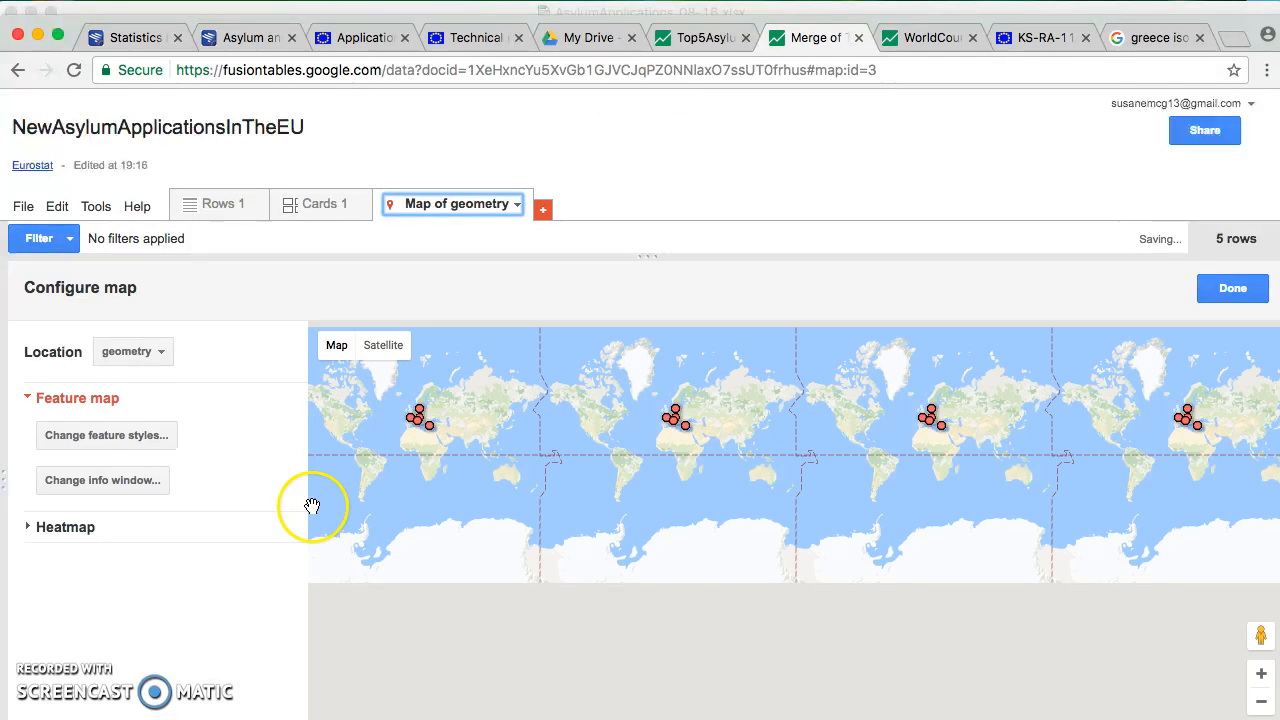
{"action": "left_click", "coordinate": [713, 427]}
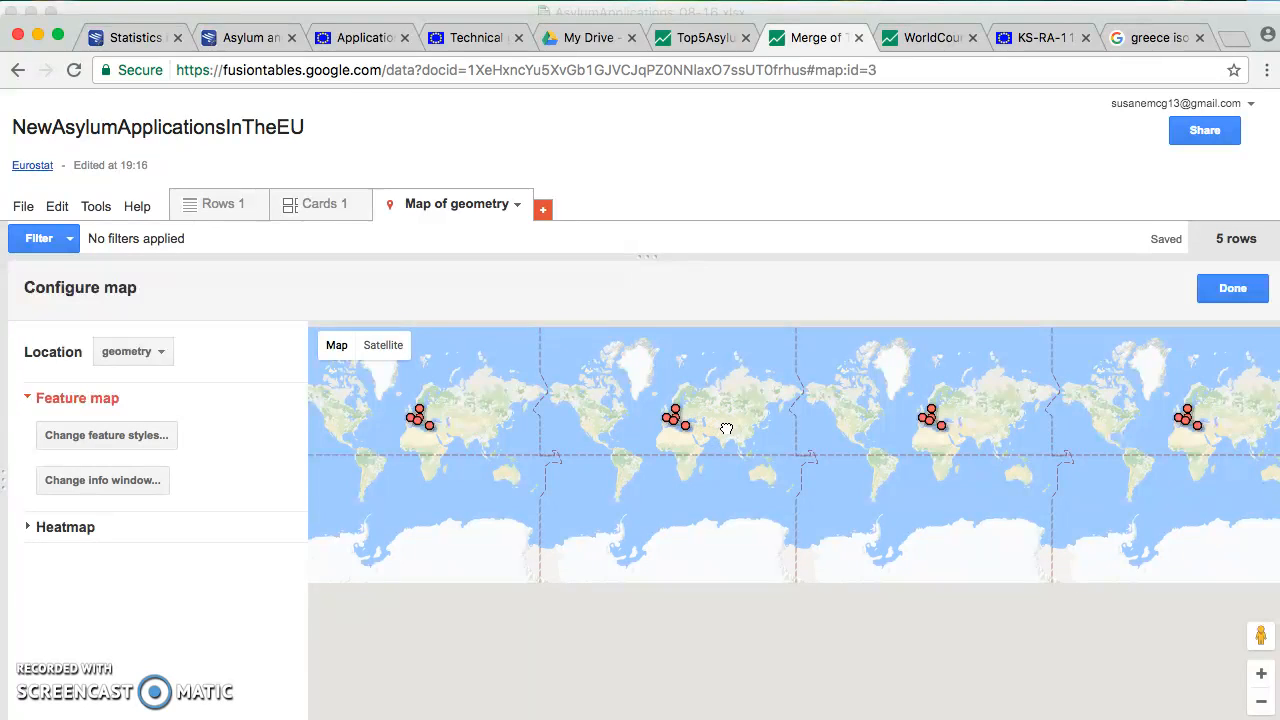
{"action": "double_click", "coordinate": [714, 427]}
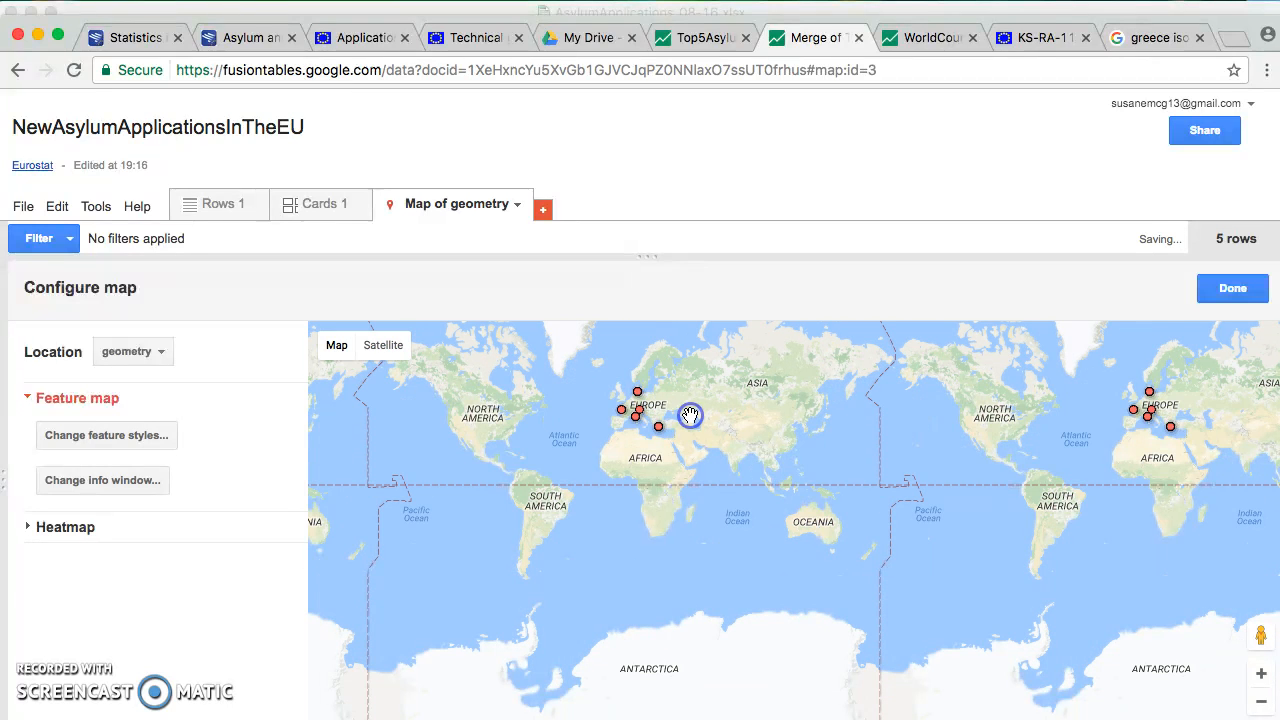
{"action": "double_click", "coordinate": [690, 414]}
{"action": "double_click", "coordinate": [680, 404]}
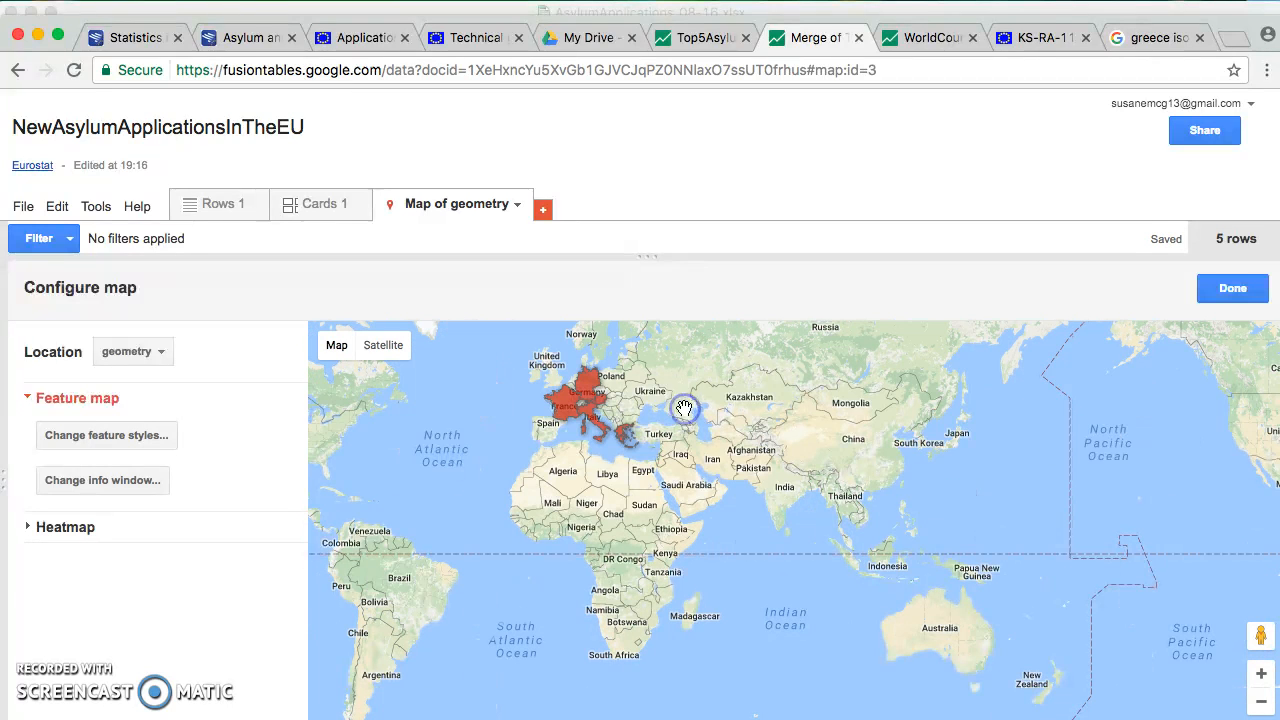
{"action": "left_click_drag", "start_coordinate": [672, 411], "coordinate": [737, 511]}
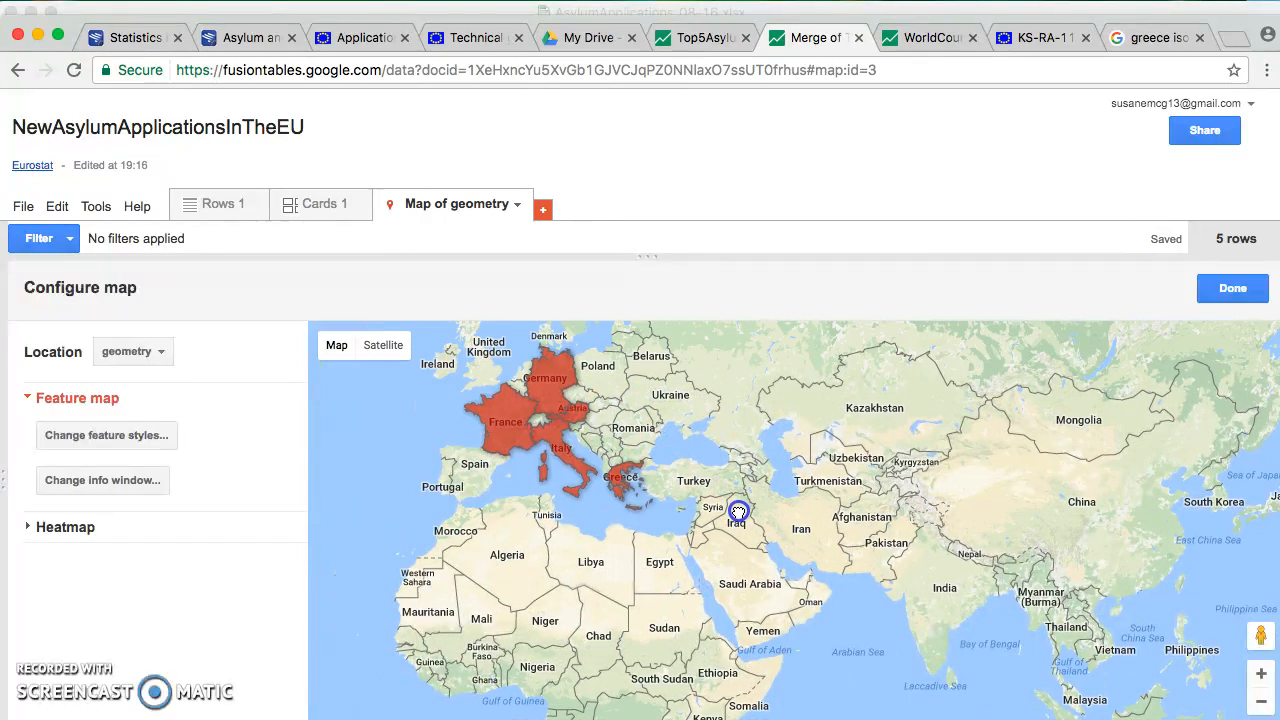
{"action": "double_click", "coordinate": [796, 537]}
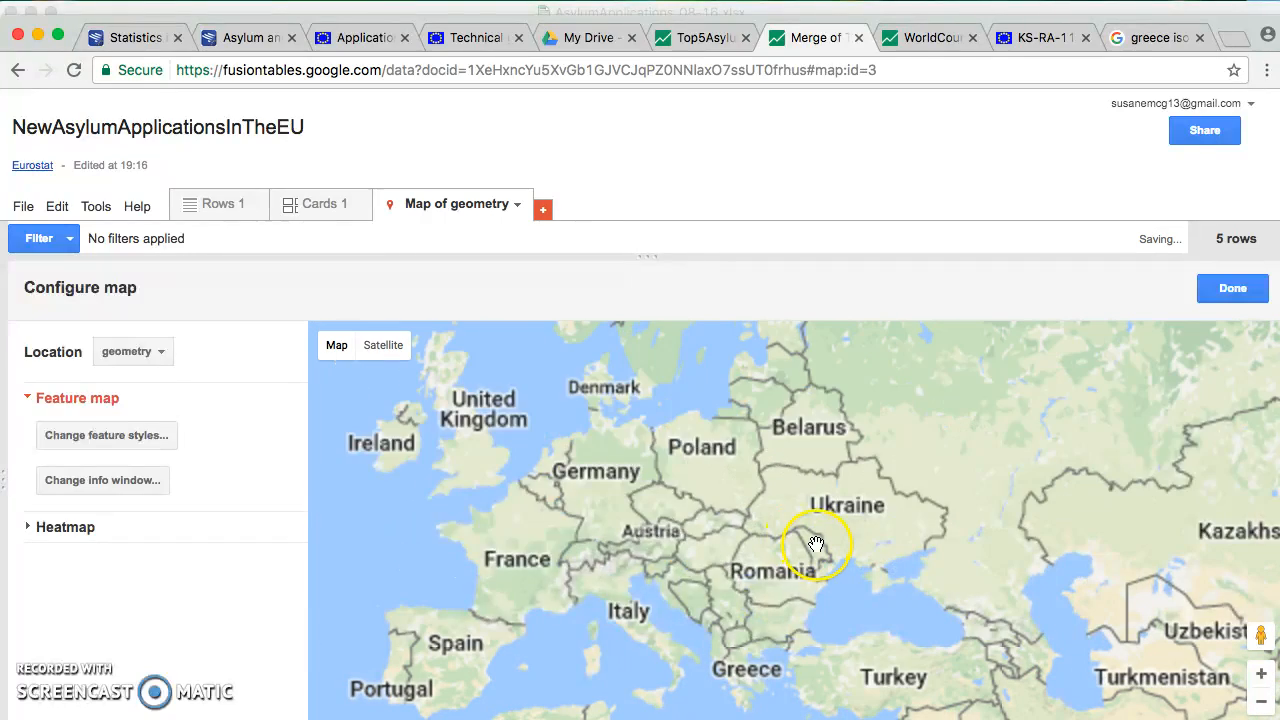
{"action": "left_click_drag", "start_coordinate": [811, 509], "coordinate": [803, 457]}
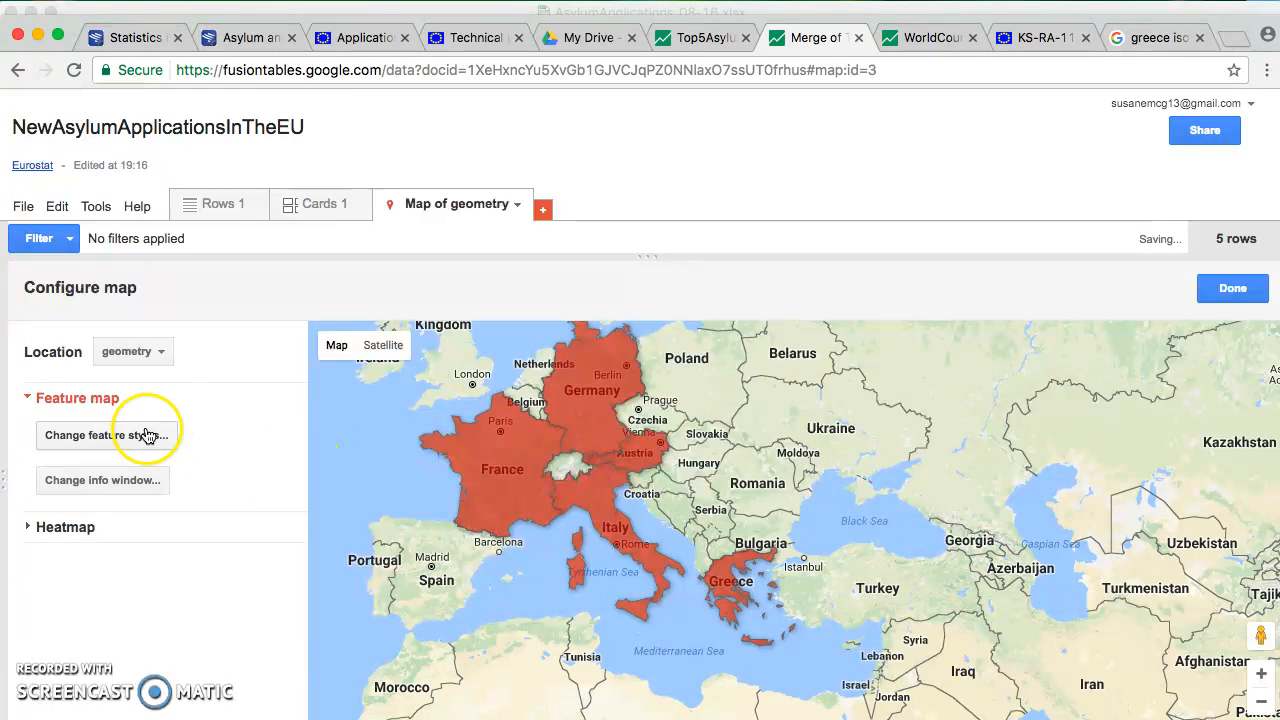
- Open the polygon fill color settings in the map feature styles and compare the column-based and bucket-based options
{"action": "left_click", "coordinate": [101, 436]}
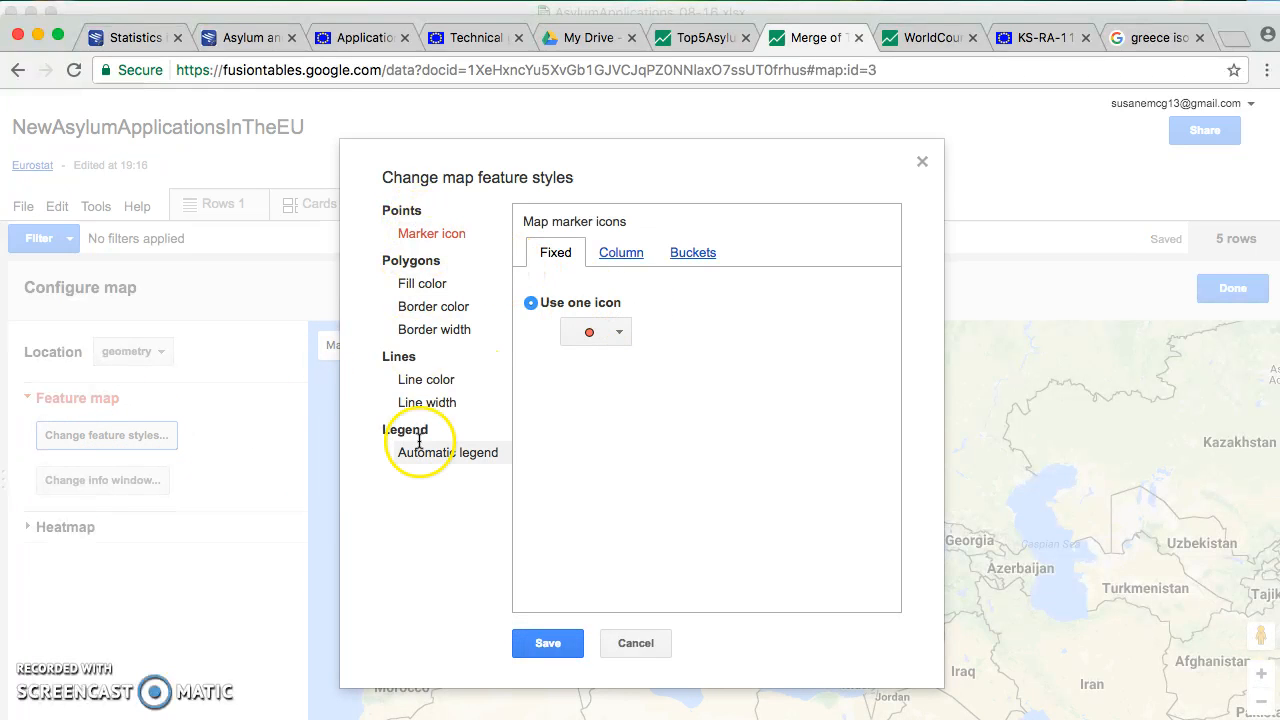
{"action": "left_click", "coordinate": [418, 284]}
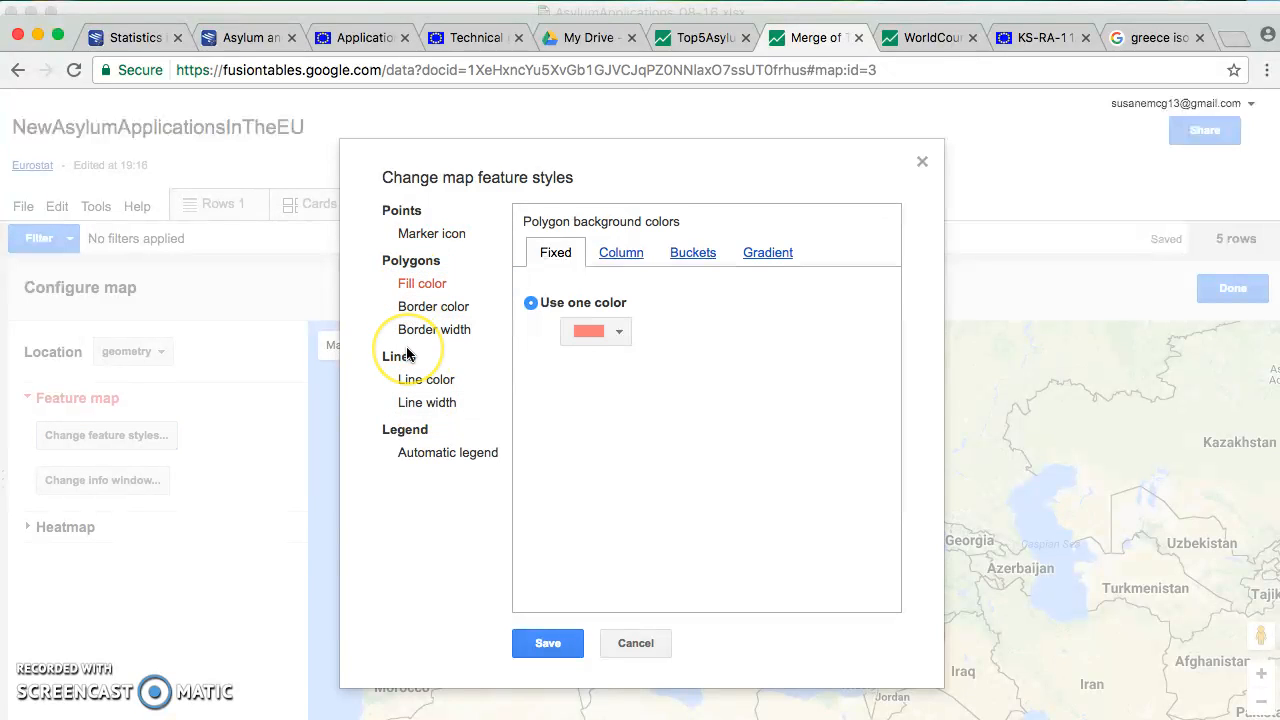
{"action": "left_click", "coordinate": [612, 258]}
{"action": "left_click", "coordinate": [533, 306]}
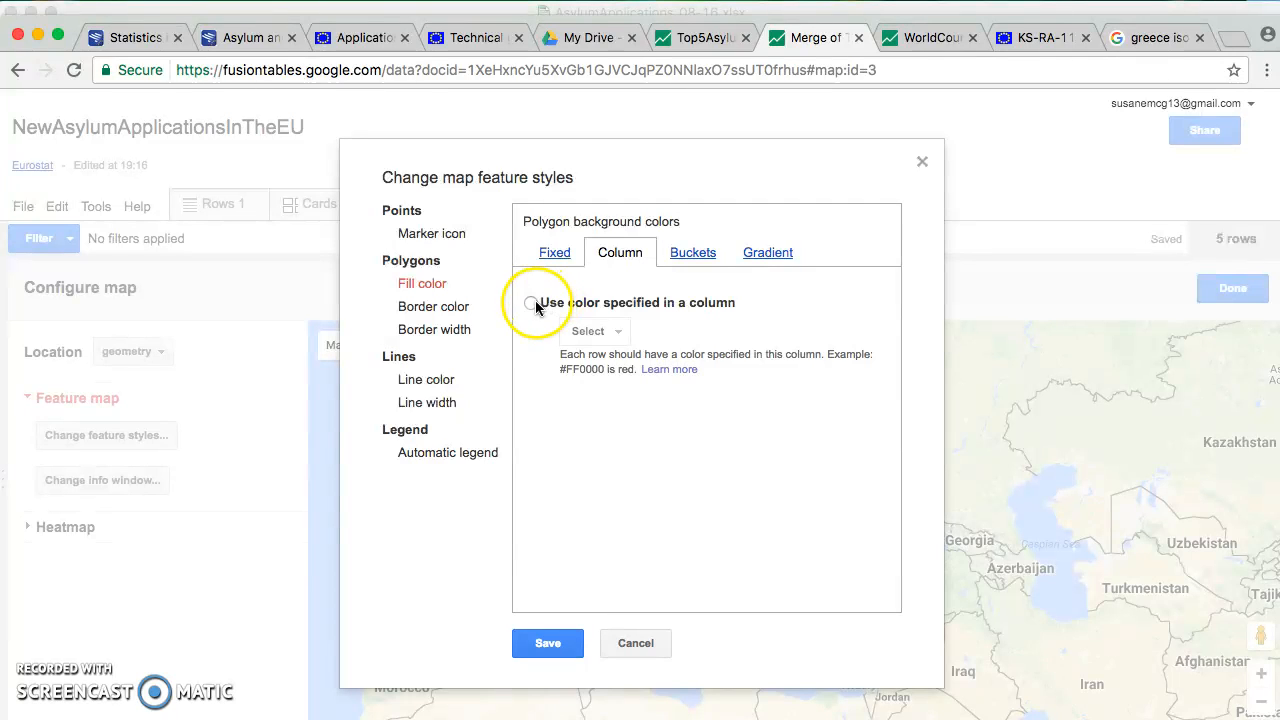
{"action": "left_click", "coordinate": [693, 255]}
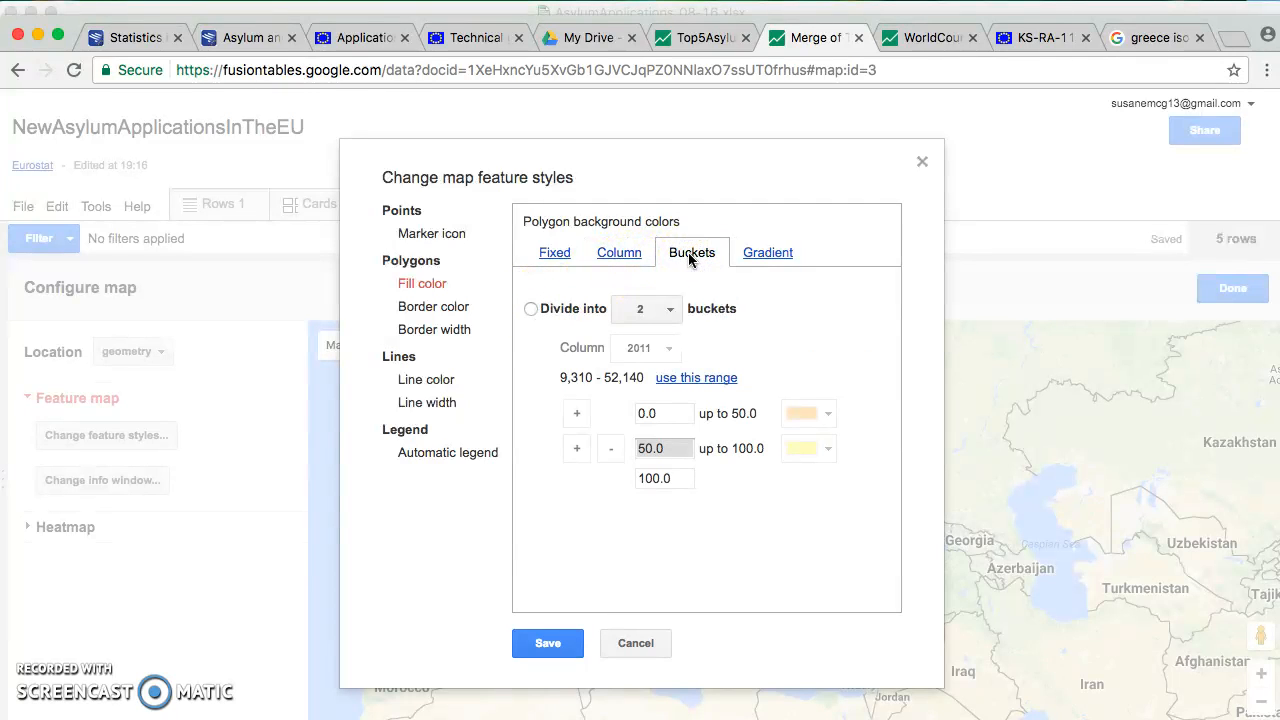
{"action": "left_click", "coordinate": [630, 257]}
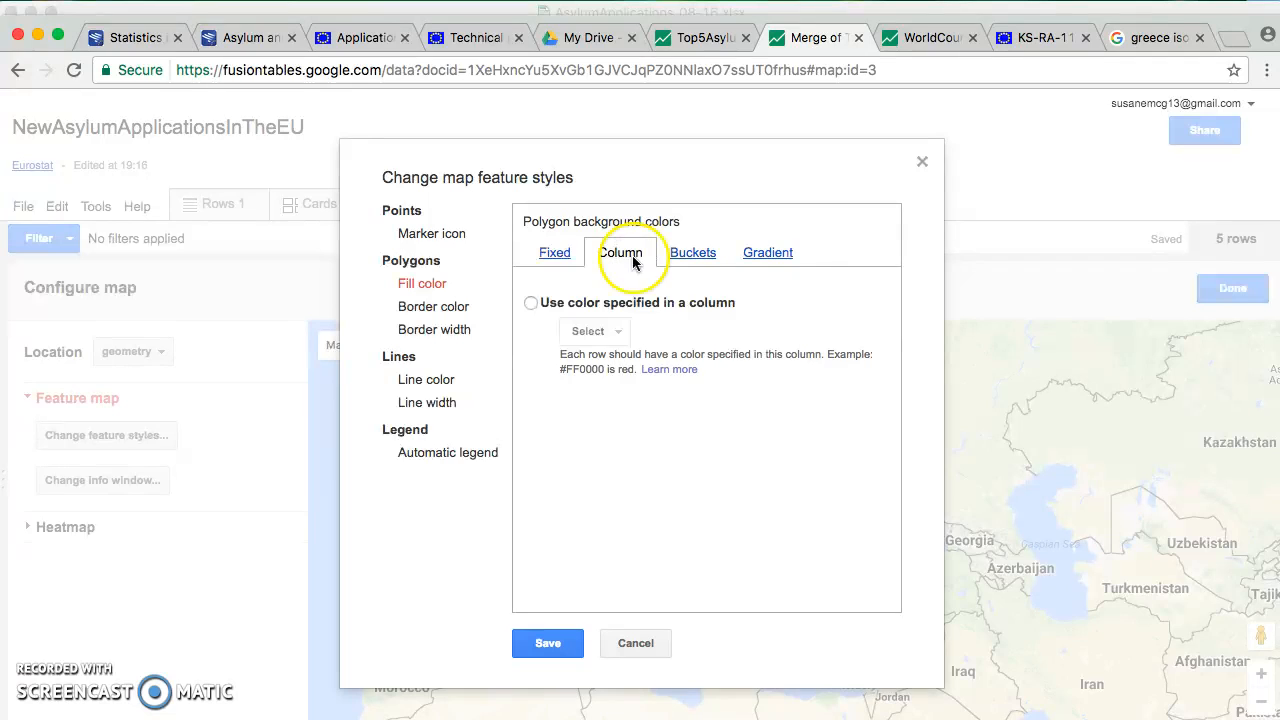
{"action": "left_click", "coordinate": [680, 260]}
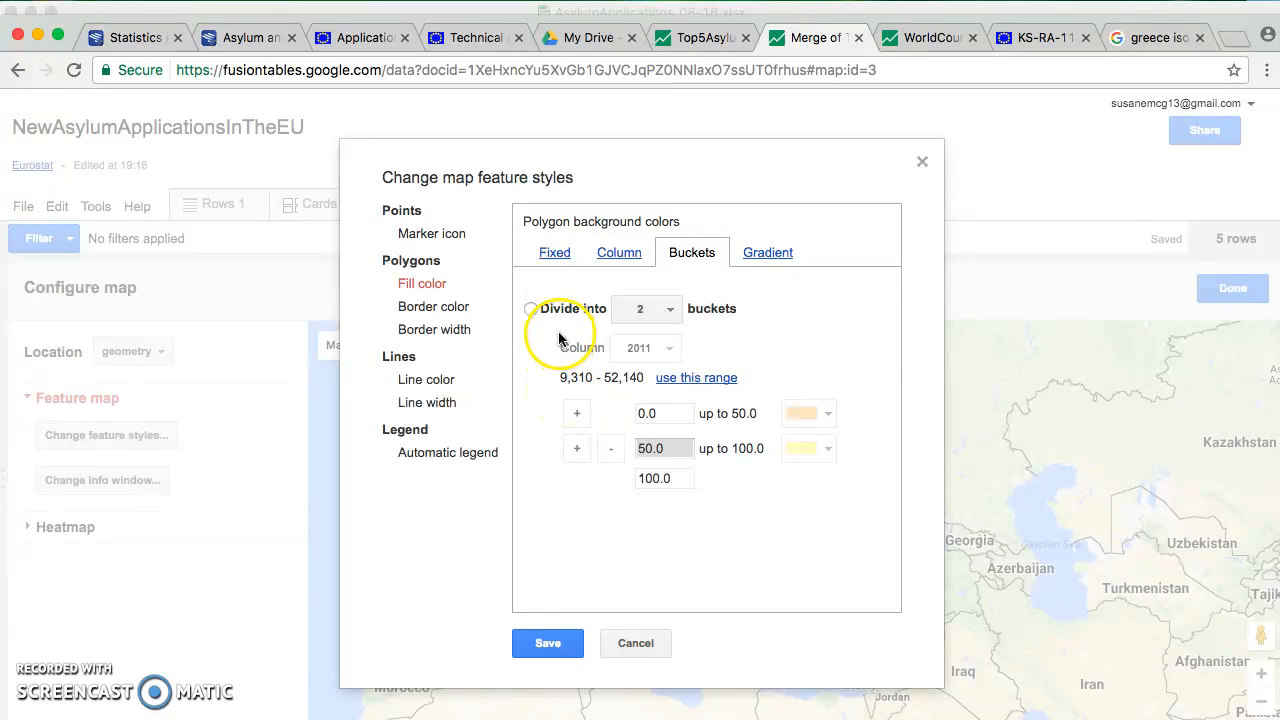
- Divide the polygon fill color into 5 buckets based on the 2016 column, using that column's full value range
{"action": "left_click", "coordinate": [531, 309]}
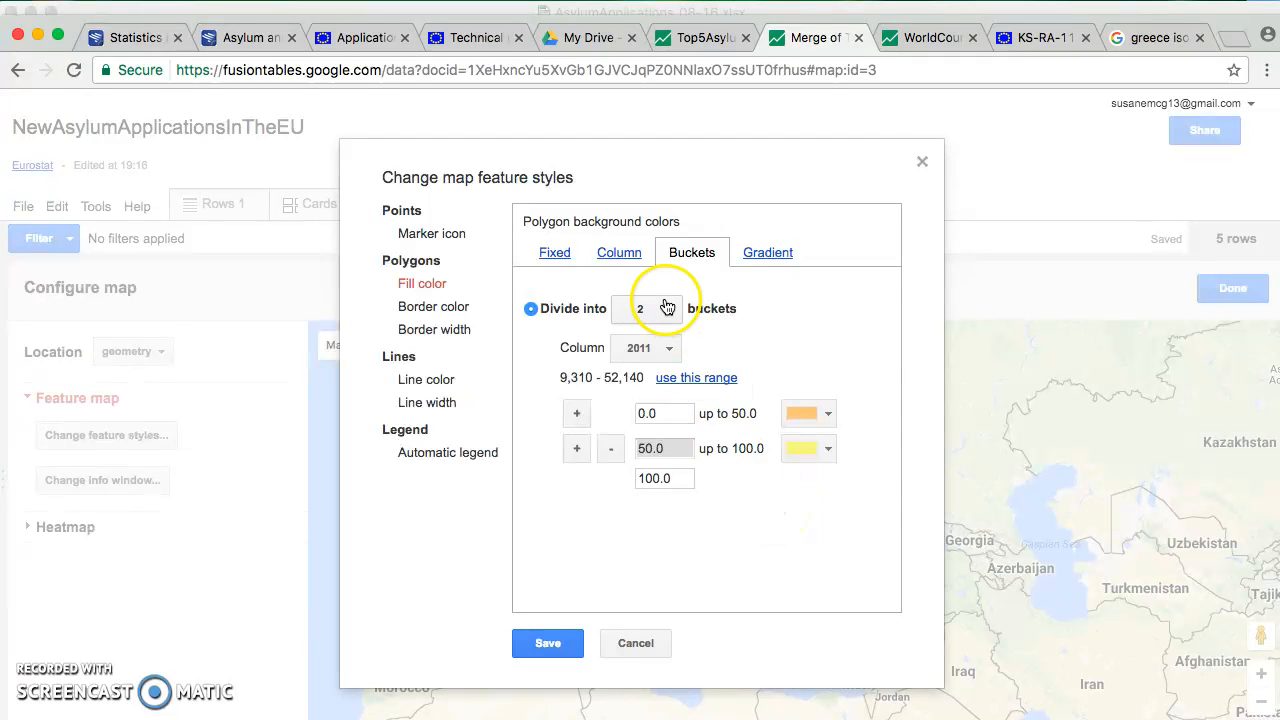
{"action": "left_click", "coordinate": [669, 352]}
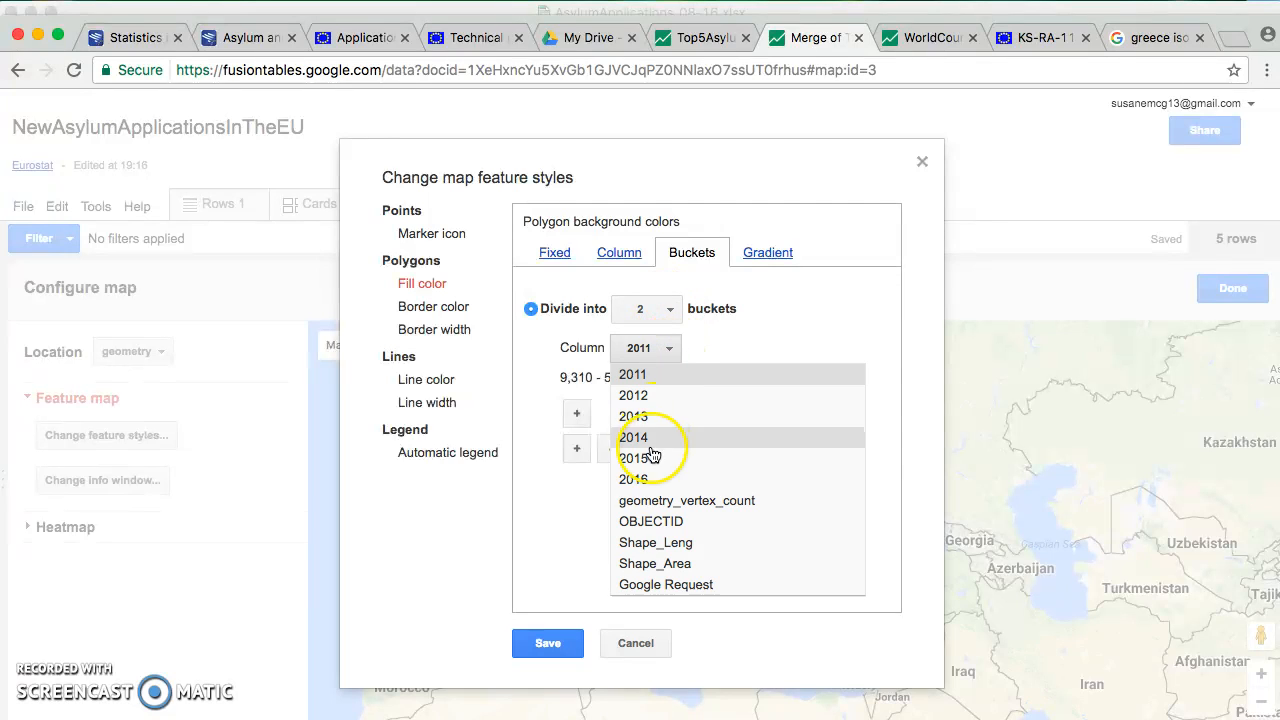
{"action": "left_click", "coordinate": [651, 477]}
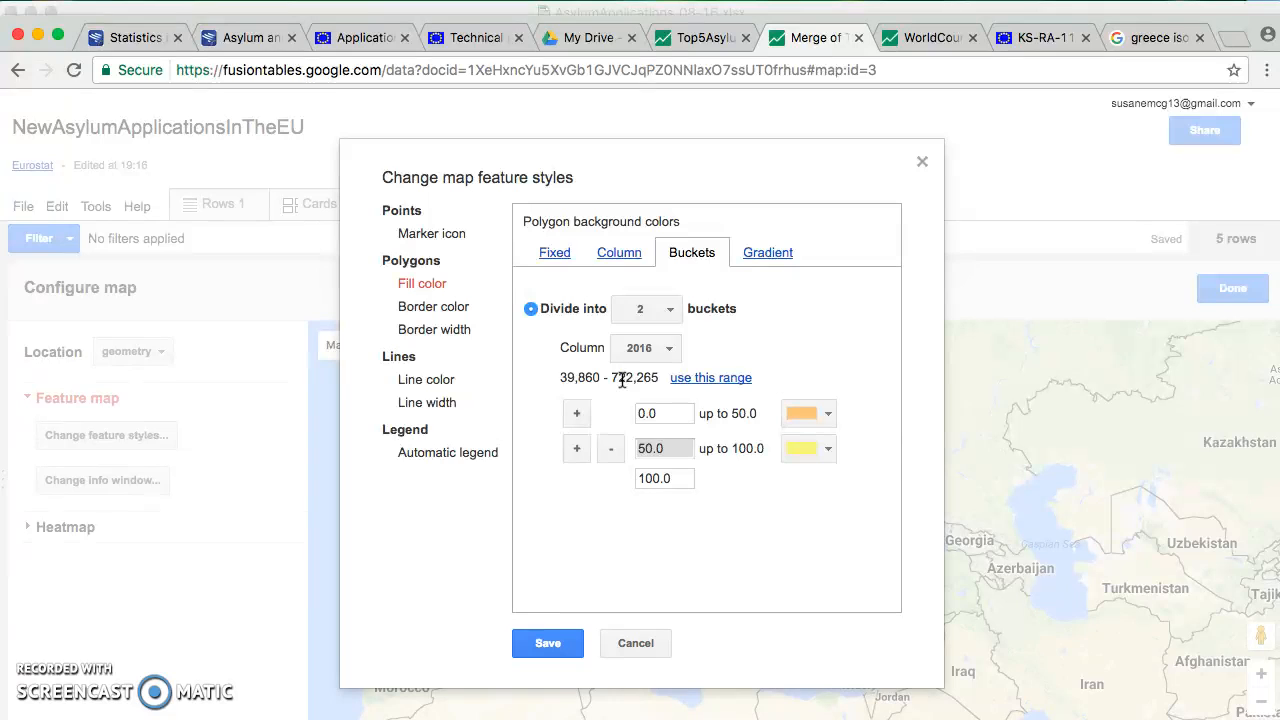
{"action": "left_click", "coordinate": [693, 380]}
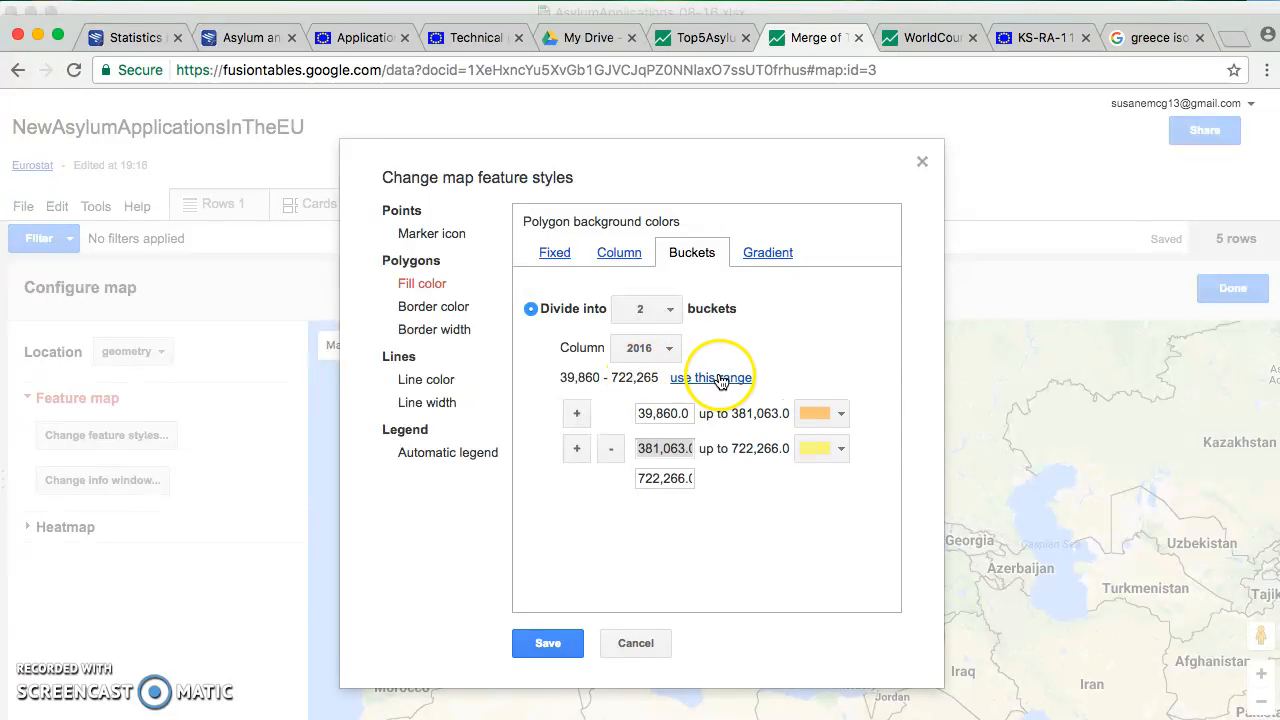
{"action": "left_click", "coordinate": [665, 314]}
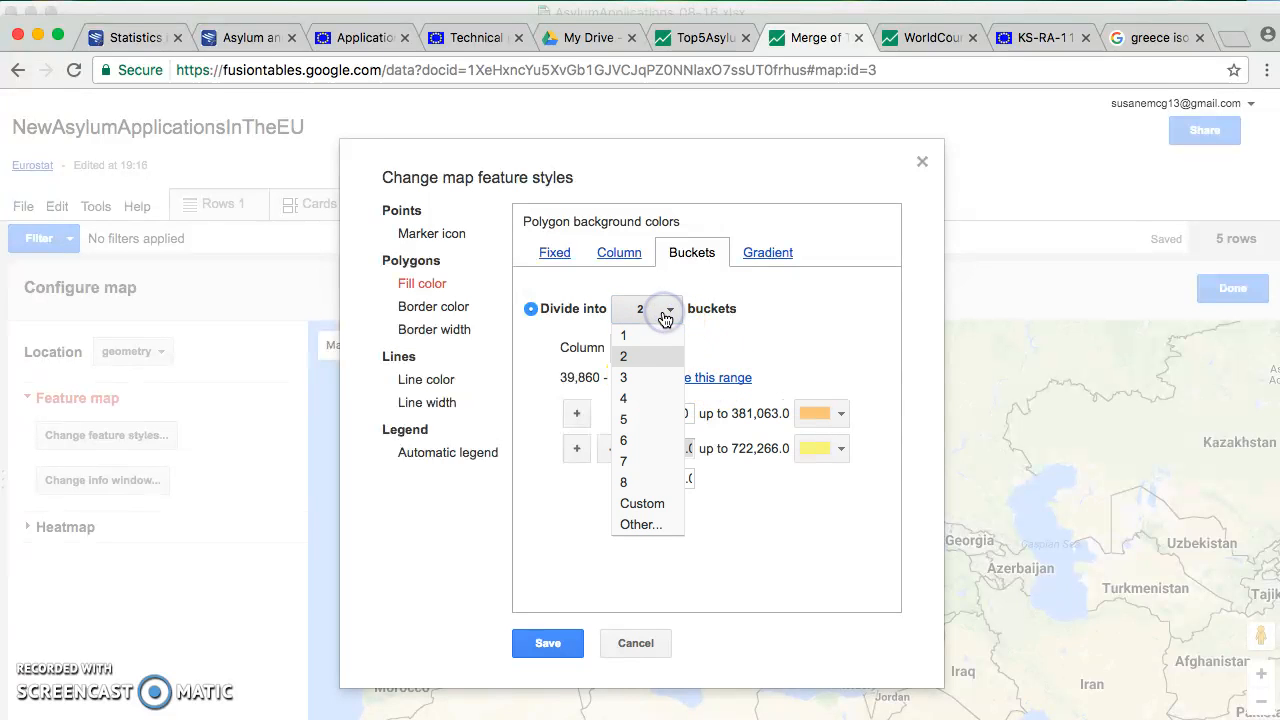
{"action": "left_click", "coordinate": [654, 417]}
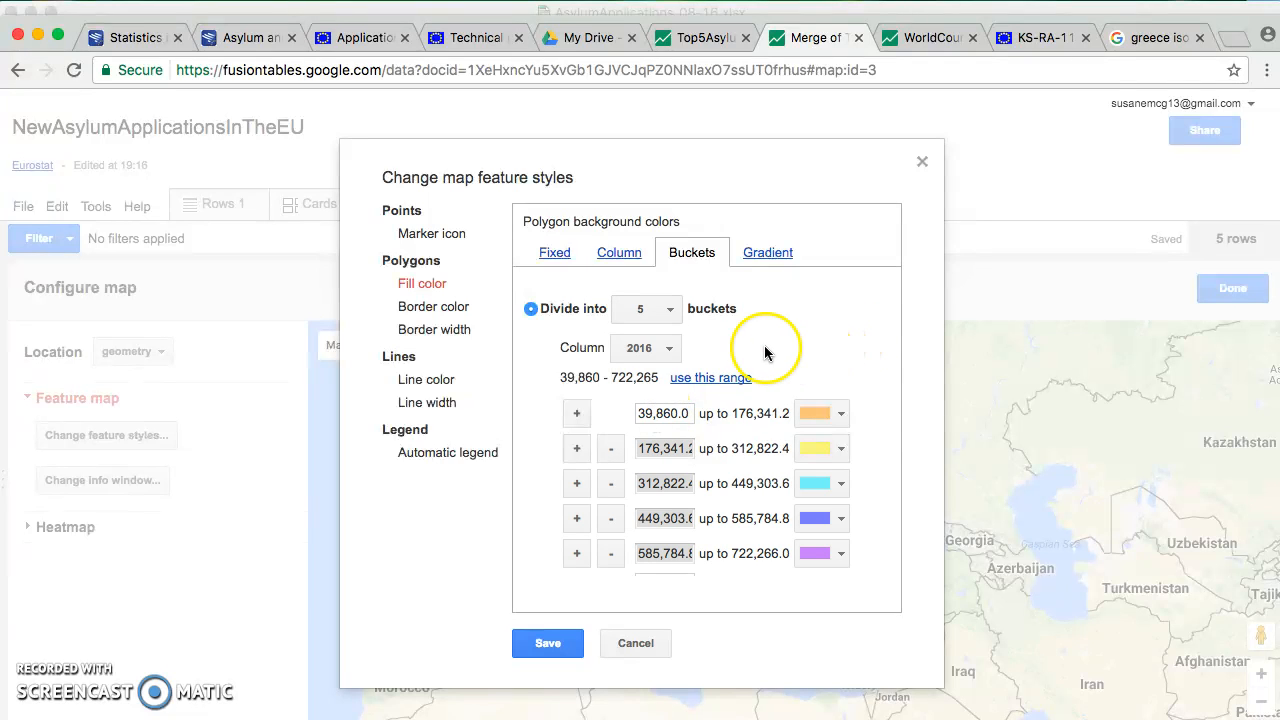
{"action": "left_click", "coordinate": [705, 380]}
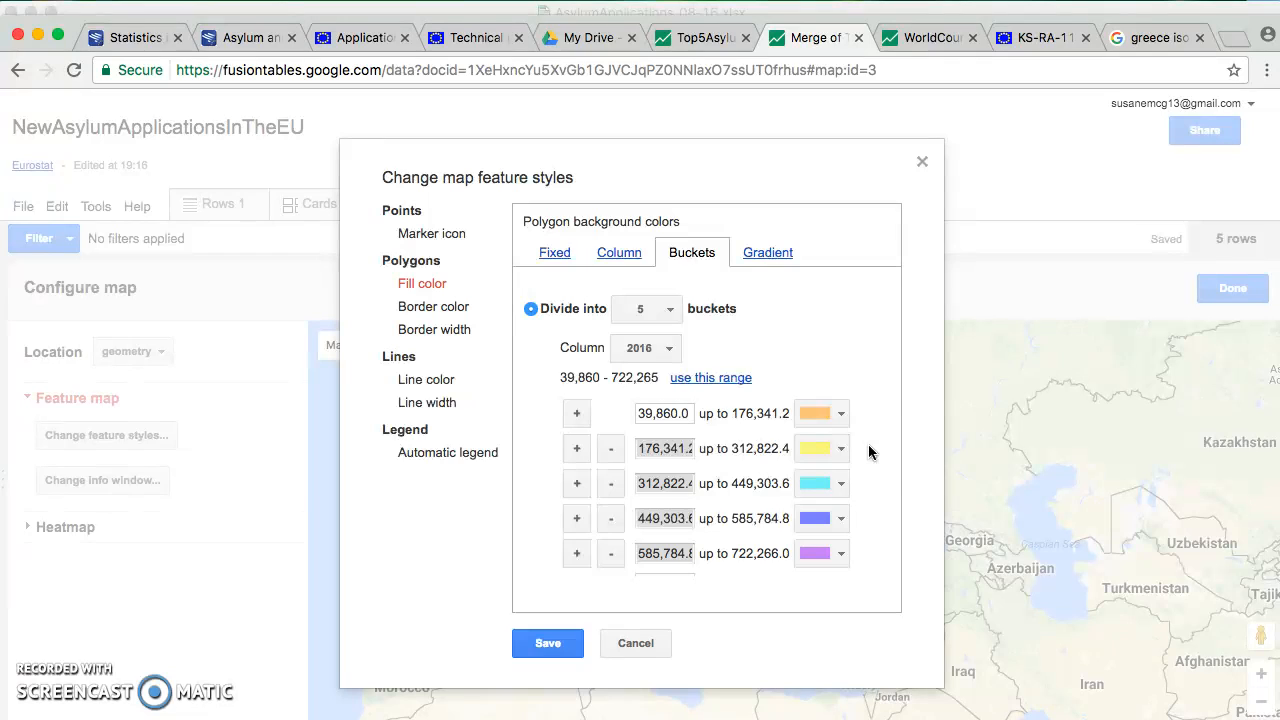
- Color the three lowest buckets in progressively deeper shades of light red, starting with the palest for the lowest
{"action": "left_click", "coordinate": [829, 418]}
{"action": "left_click", "coordinate": [829, 416]}
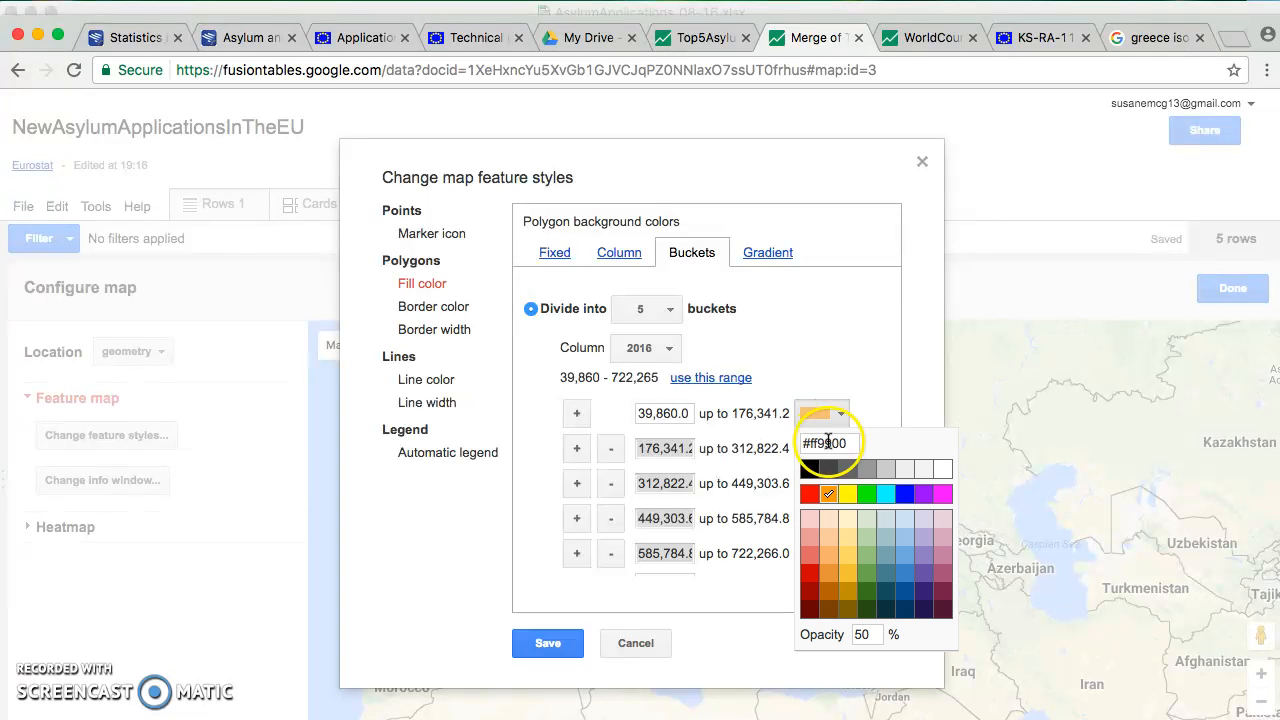
{"action": "left_click", "coordinate": [810, 524]}
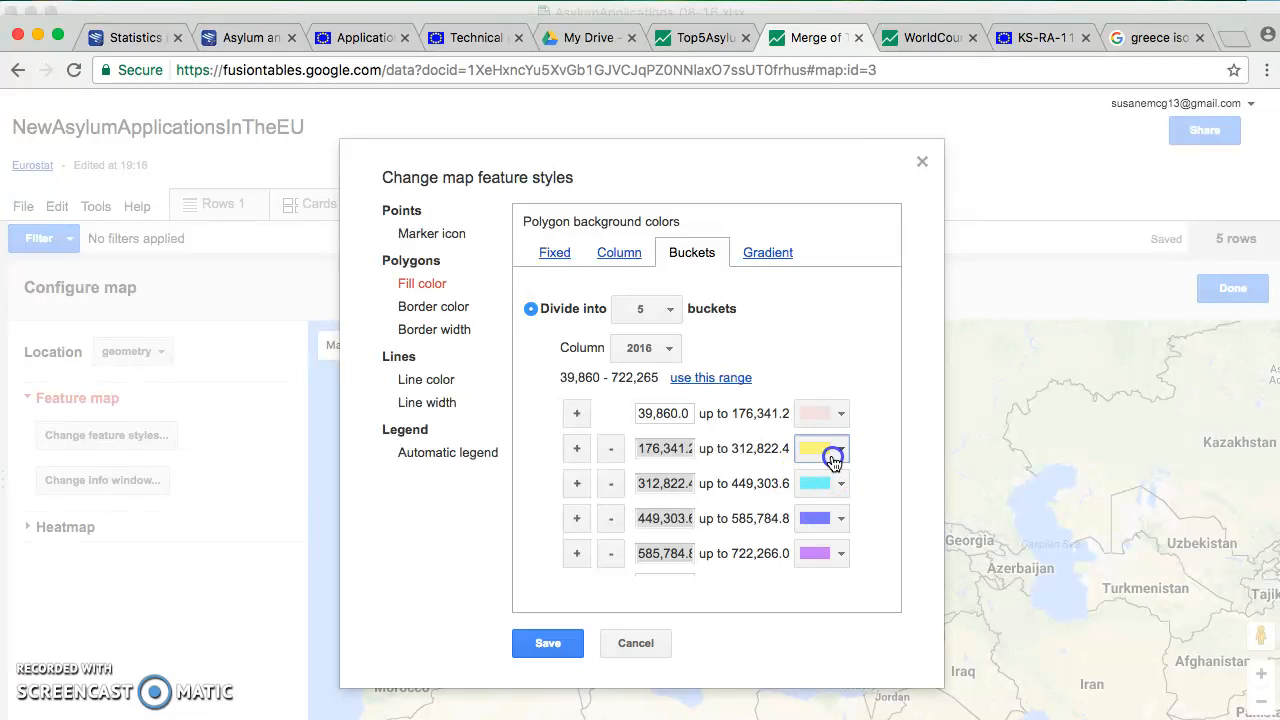
{"action": "left_click", "coordinate": [829, 449]}
{"action": "left_click", "coordinate": [809, 585]}
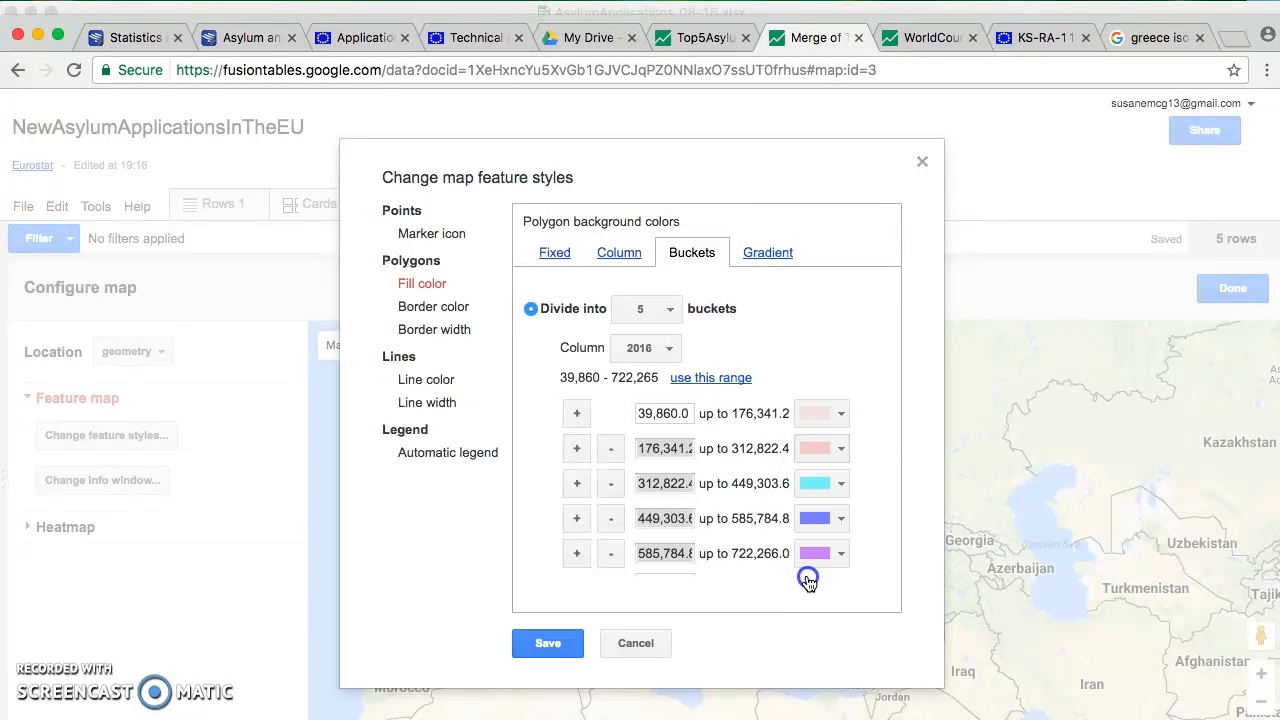
{"action": "left_click", "coordinate": [820, 487]}
{"action": "left_click", "coordinate": [788, 630]}
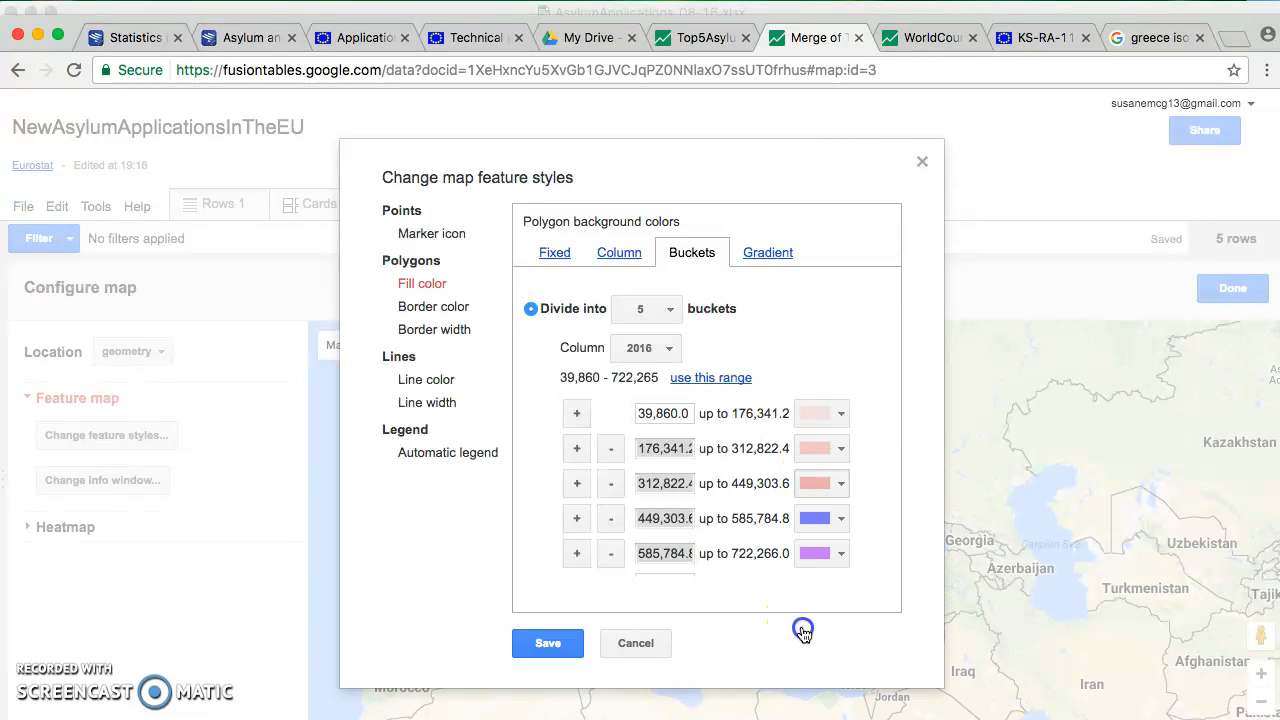
- Color the fourth bucket a deep red and set the highest bucket to the red #cc0000
{"action": "left_click", "coordinate": [827, 535]}
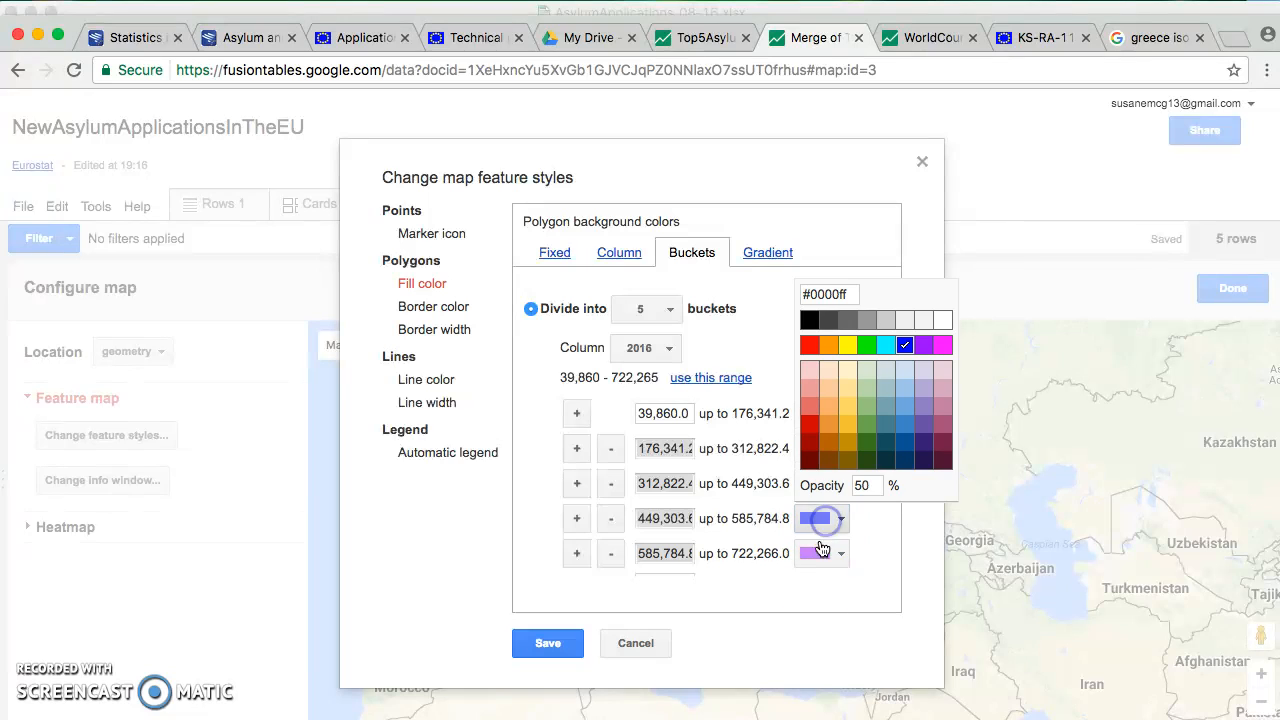
{"action": "left_click", "coordinate": [808, 421]}
{"action": "left_click", "coordinate": [819, 555]}
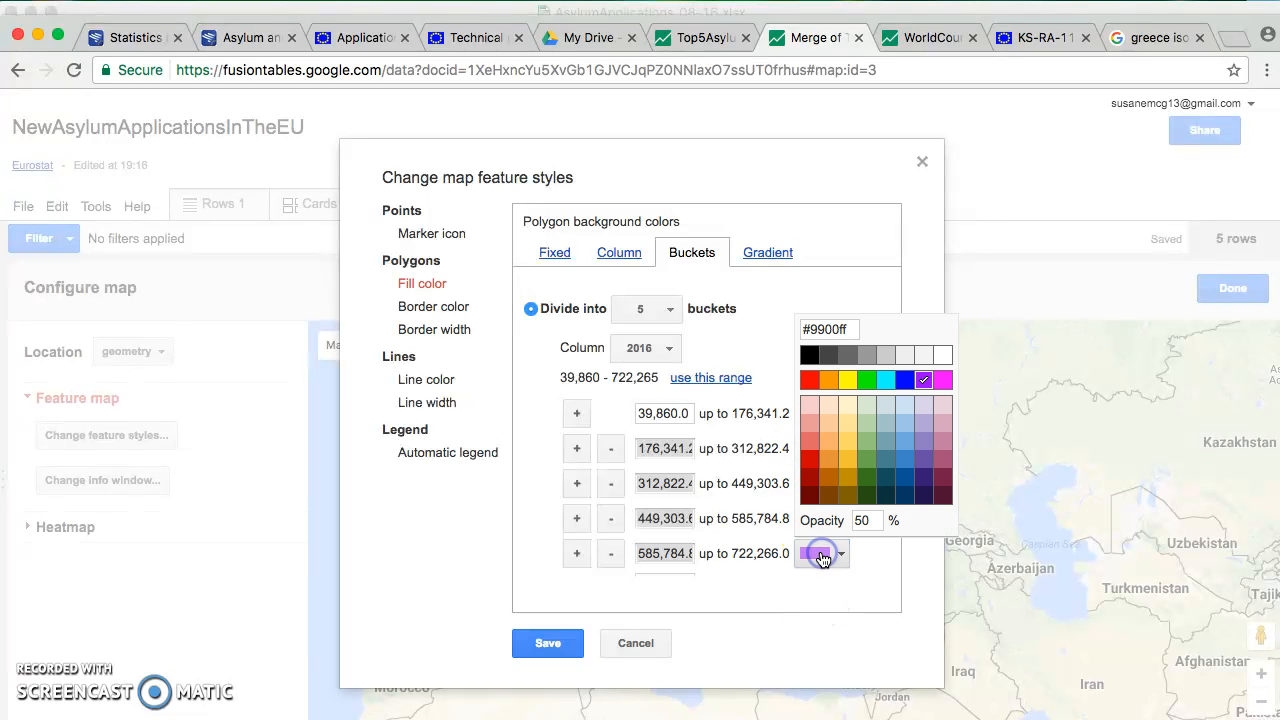
{"action": "left_click", "coordinate": [810, 487]}
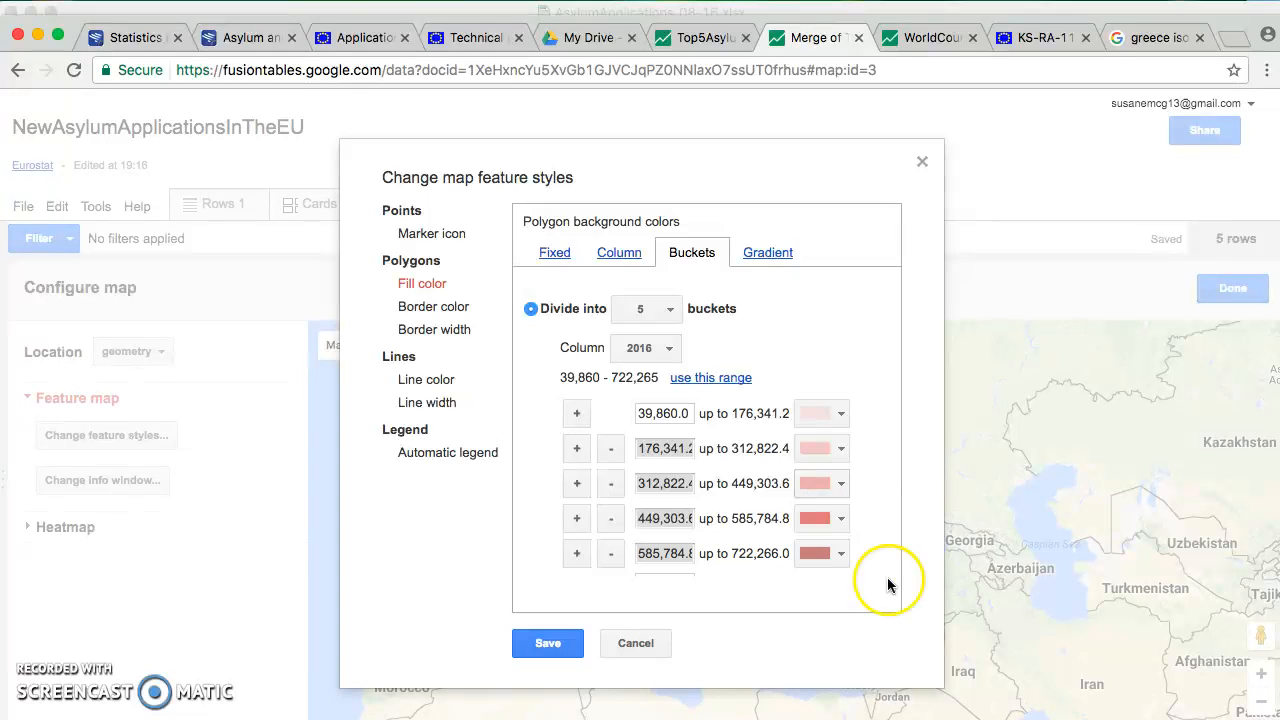
{"action": "left_click", "coordinate": [838, 558]}
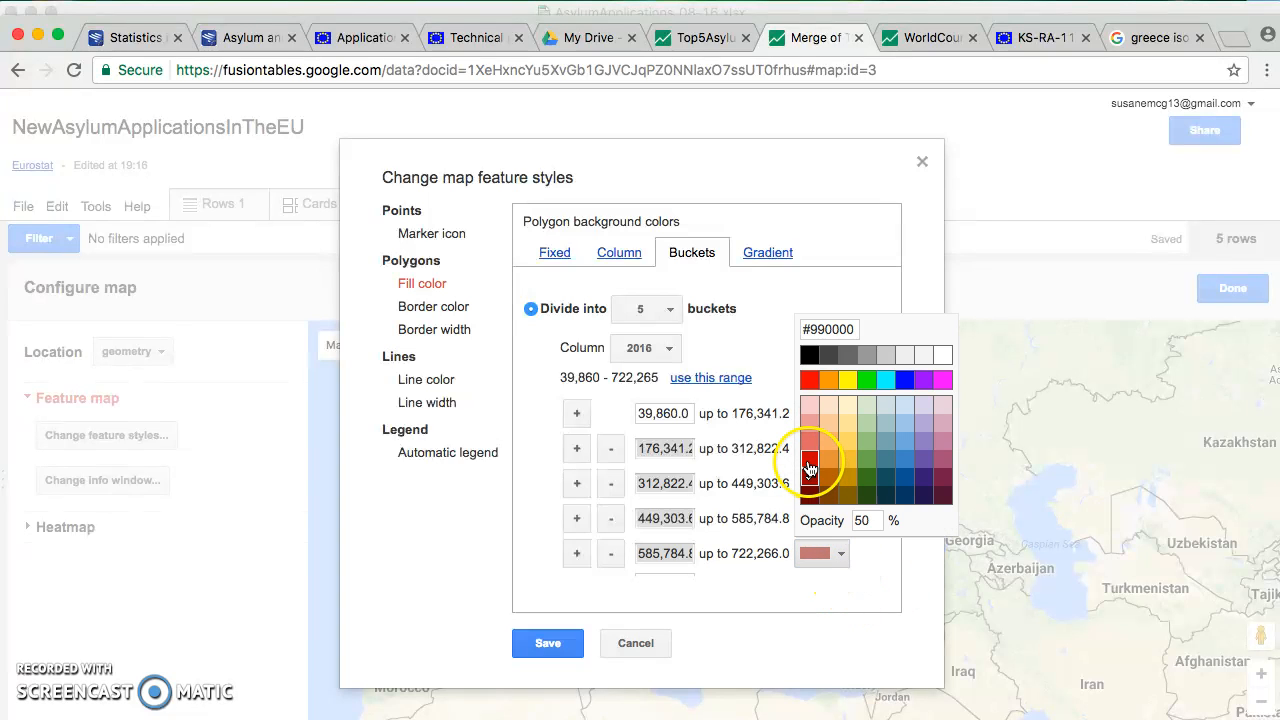
{"action": "left_click", "coordinate": [808, 467]}
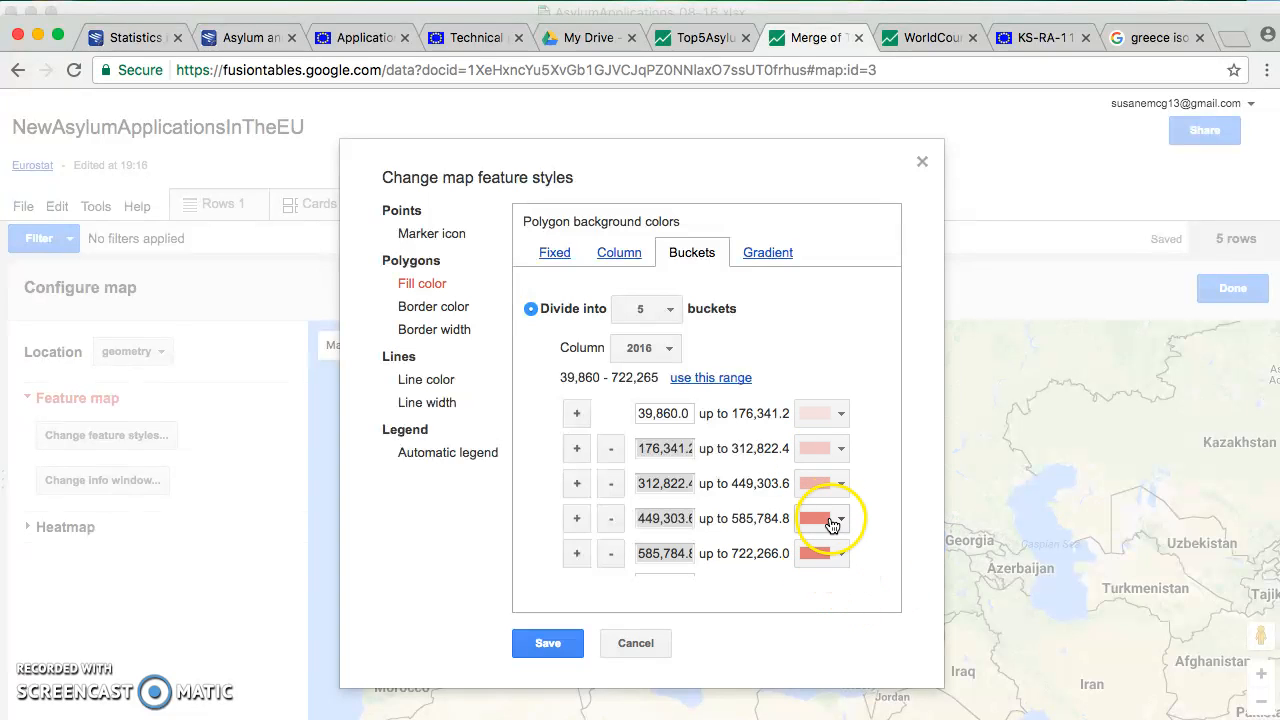
- Set the fill opacity of the two highest buckets to 80%
{"action": "left_click", "coordinate": [831, 553]}
{"action": "double_click", "coordinate": [862, 521]}
{"action": "type", "text": "80"}
{"action": "key", "text": "Return"}
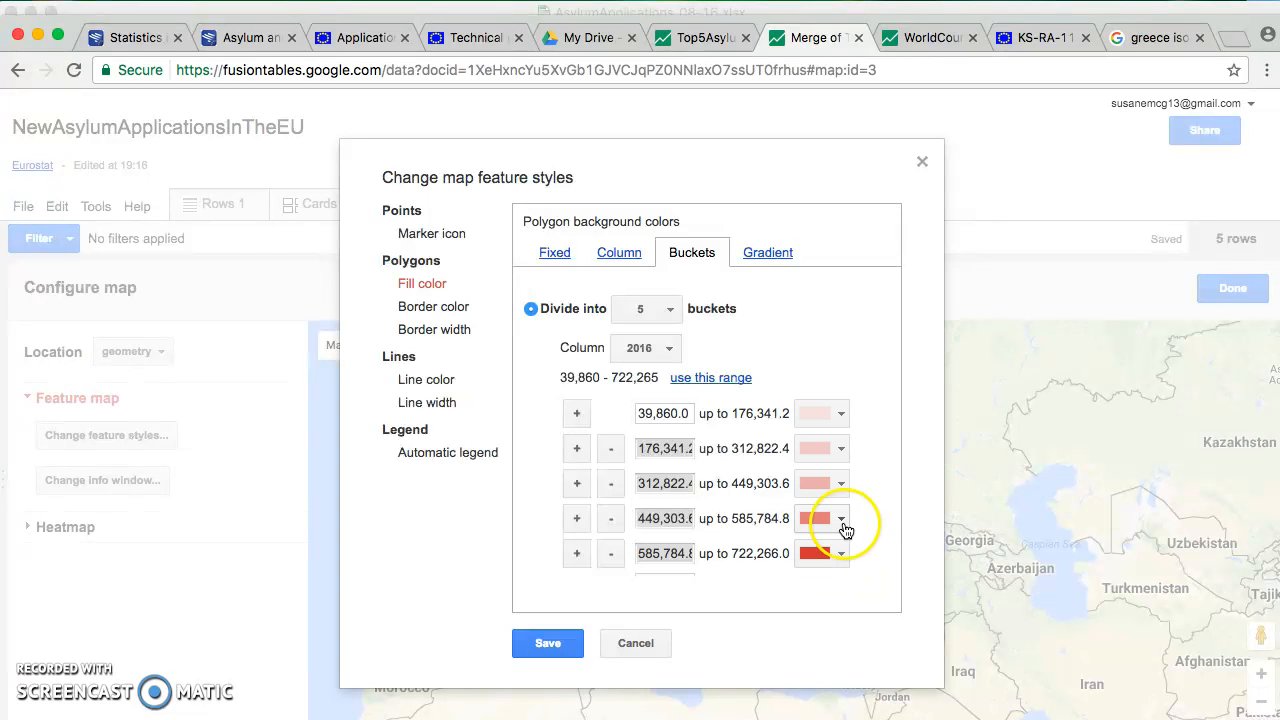
{"action": "left_click", "coordinate": [830, 520]}
{"action": "left_click", "coordinate": [860, 487]}
{"action": "left_click_drag", "start_coordinate": [866, 486], "coordinate": [837, 486]}
{"action": "type", "text": "86"}
{"action": "type", "text": "0"}
{"action": "key", "text": "Return"}
- Raise the fill opacity of the three lowest buckets to 80%
{"action": "left_click", "coordinate": [826, 487]}
{"action": "left_click_drag", "start_coordinate": [868, 704], "coordinate": [838, 704]}
{"action": "type", "text": "80"}
{"action": "key", "text": "Return"}
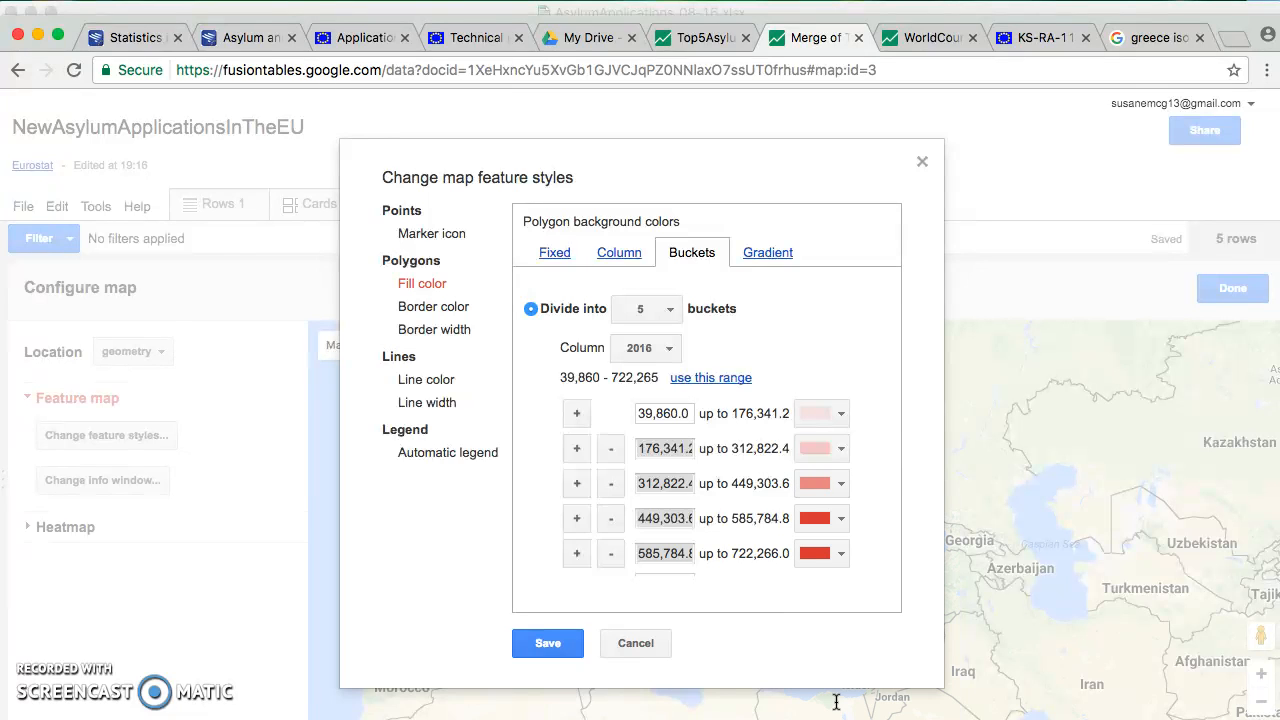
{"action": "left_click", "coordinate": [822, 448]}
{"action": "left_click_drag", "start_coordinate": [866, 669], "coordinate": [838, 669]}
{"action": "type", "text": "80"}
{"action": "key", "text": "Return"}
{"action": "left_click", "coordinate": [818, 449]}
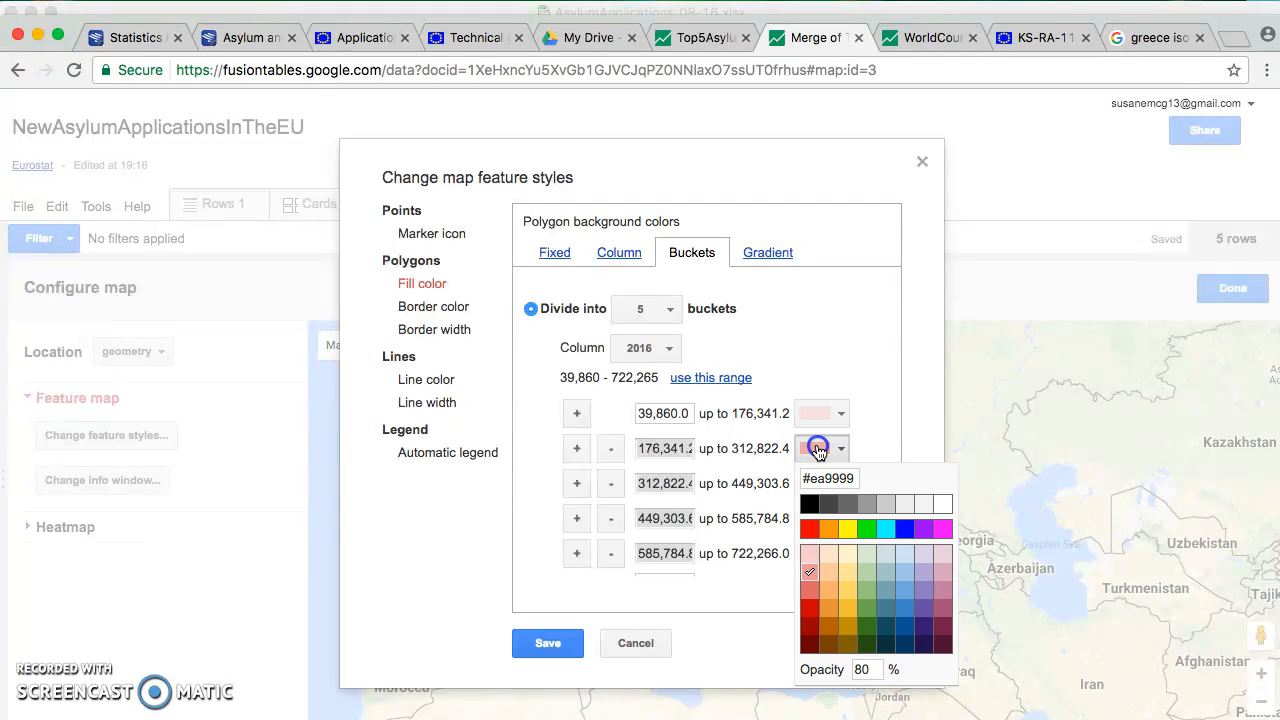
{"action": "left_click", "coordinate": [818, 447]}
{"action": "left_click", "coordinate": [817, 413]}
{"action": "left_click_drag", "start_coordinate": [866, 634], "coordinate": [818, 641]}
{"action": "key", "text": "Return"}
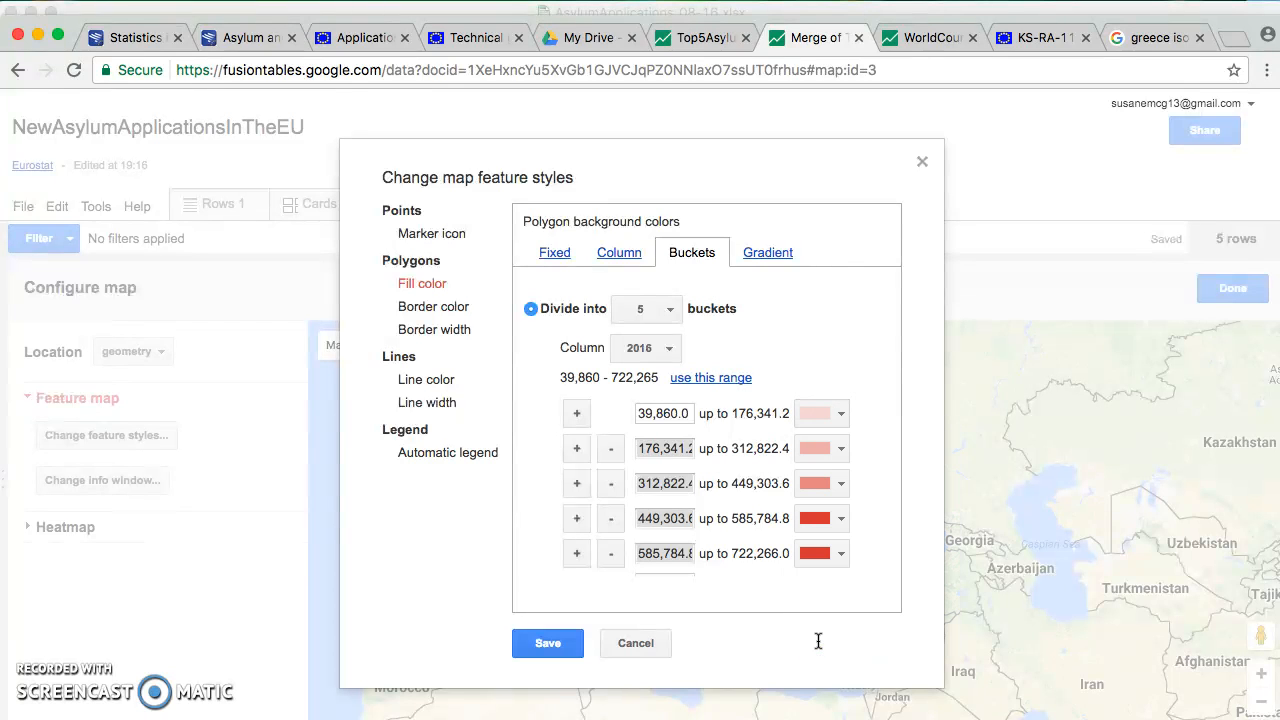
- Darken the highest bucket's fill to the dark red #990000 and save the map feature styles
{"action": "left_click", "coordinate": [820, 554]}
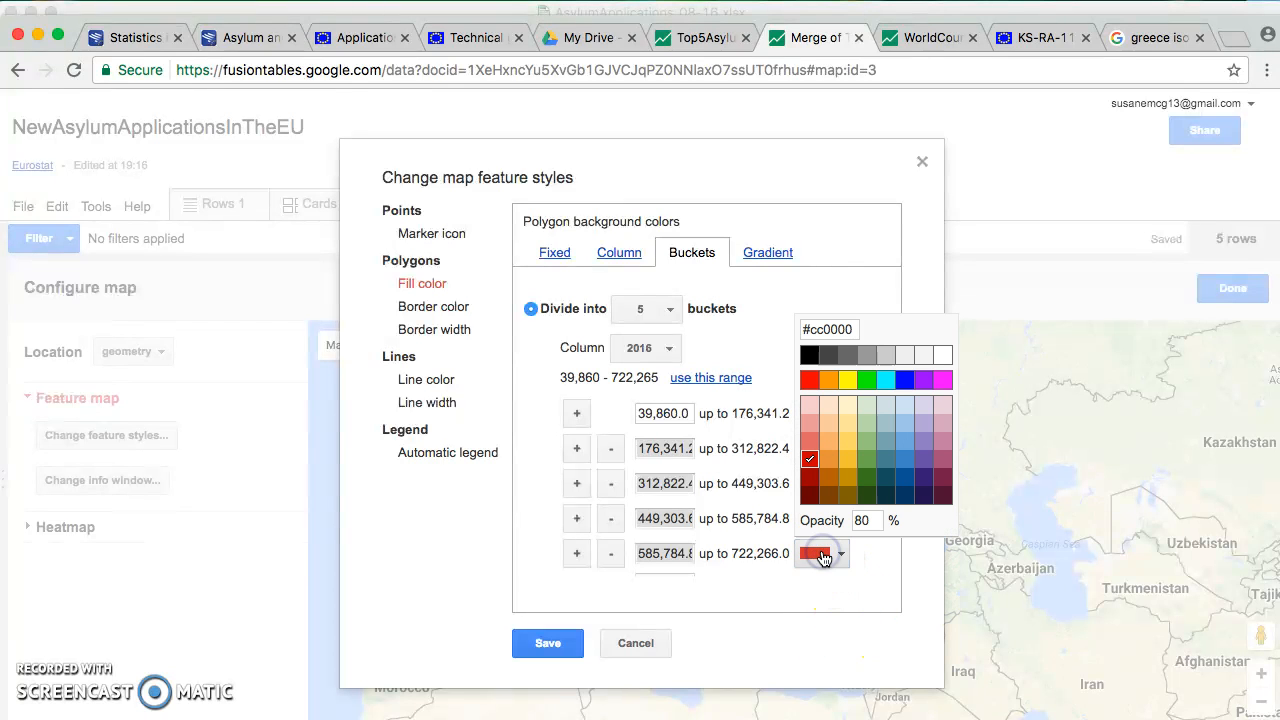
{"action": "left_click", "coordinate": [809, 477]}
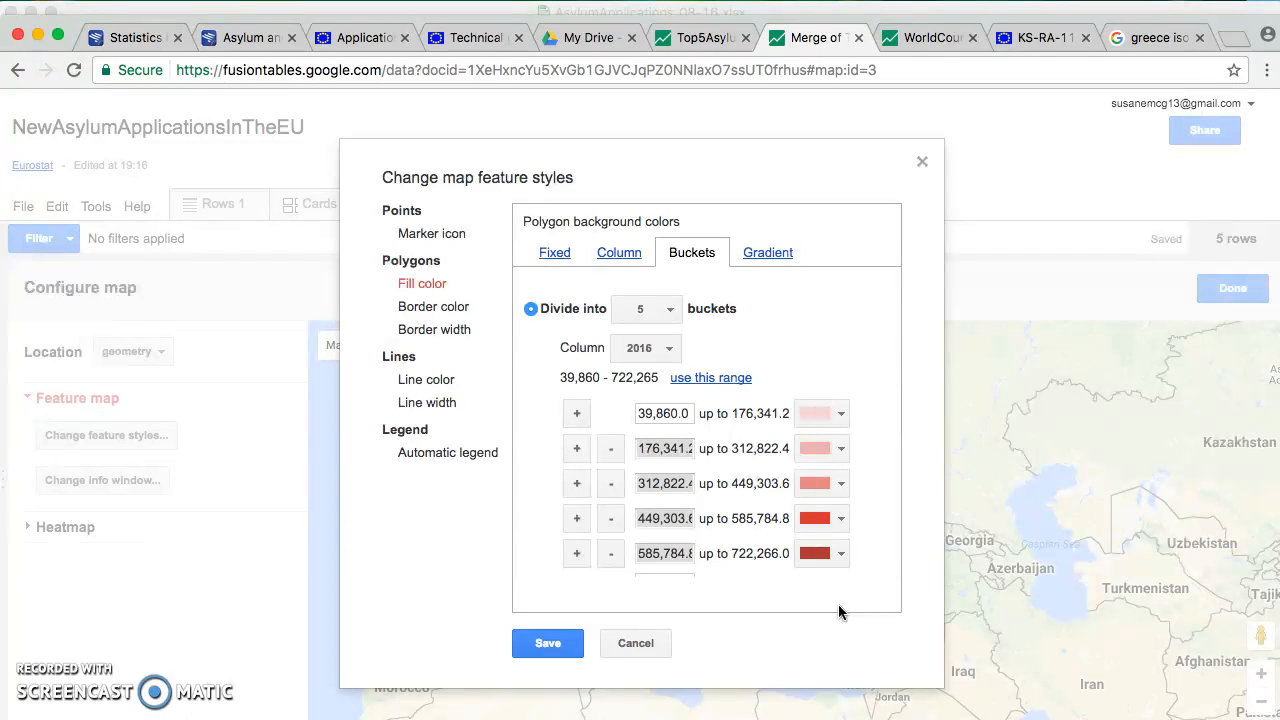
{"action": "left_click", "coordinate": [824, 522]}
{"action": "left_click", "coordinate": [815, 497]}
{"action": "left_click", "coordinate": [820, 555]}
{"action": "left_click", "coordinate": [557, 643]}
{"action": "left_click", "coordinate": [555, 643]}
{"action": "left_click", "coordinate": [549, 641]}
{"action": "left_click", "coordinate": [496, 684]}
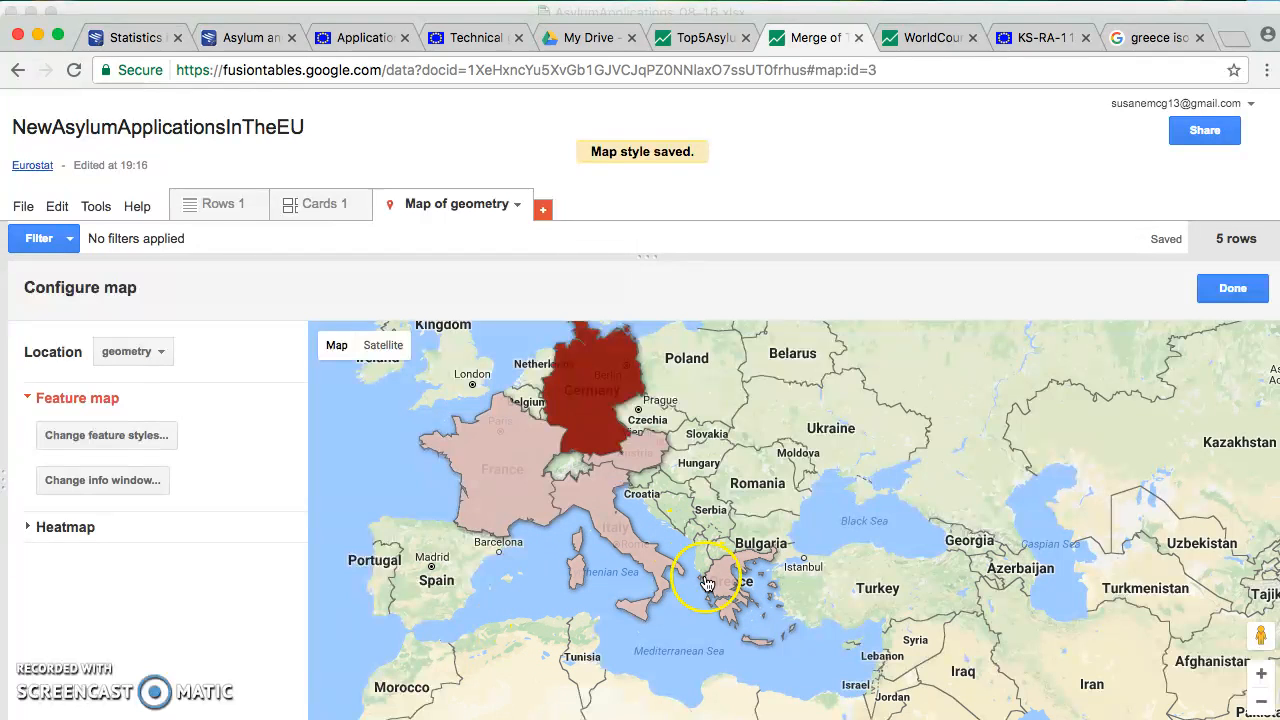
- Examine the shaded countries on the map, checking the info windows for Italy, France and Germany
{"action": "left_click", "coordinate": [593, 503]}
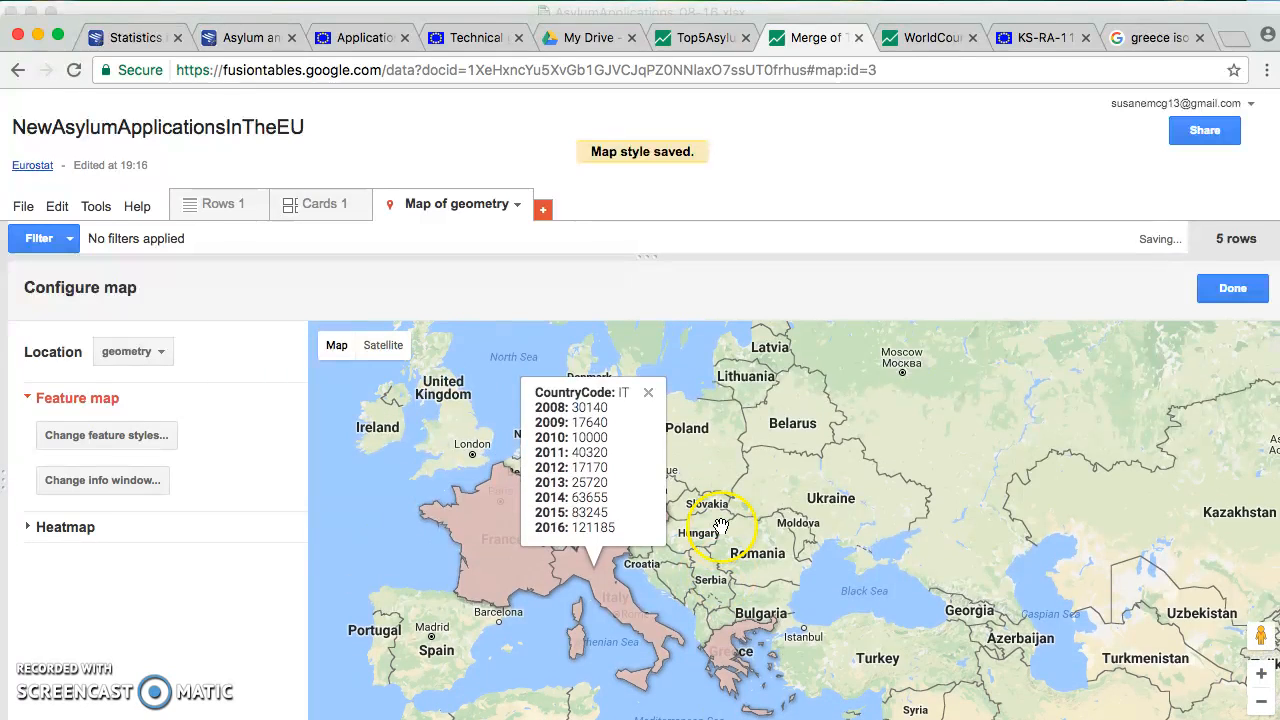
{"action": "left_click", "coordinate": [649, 397]}
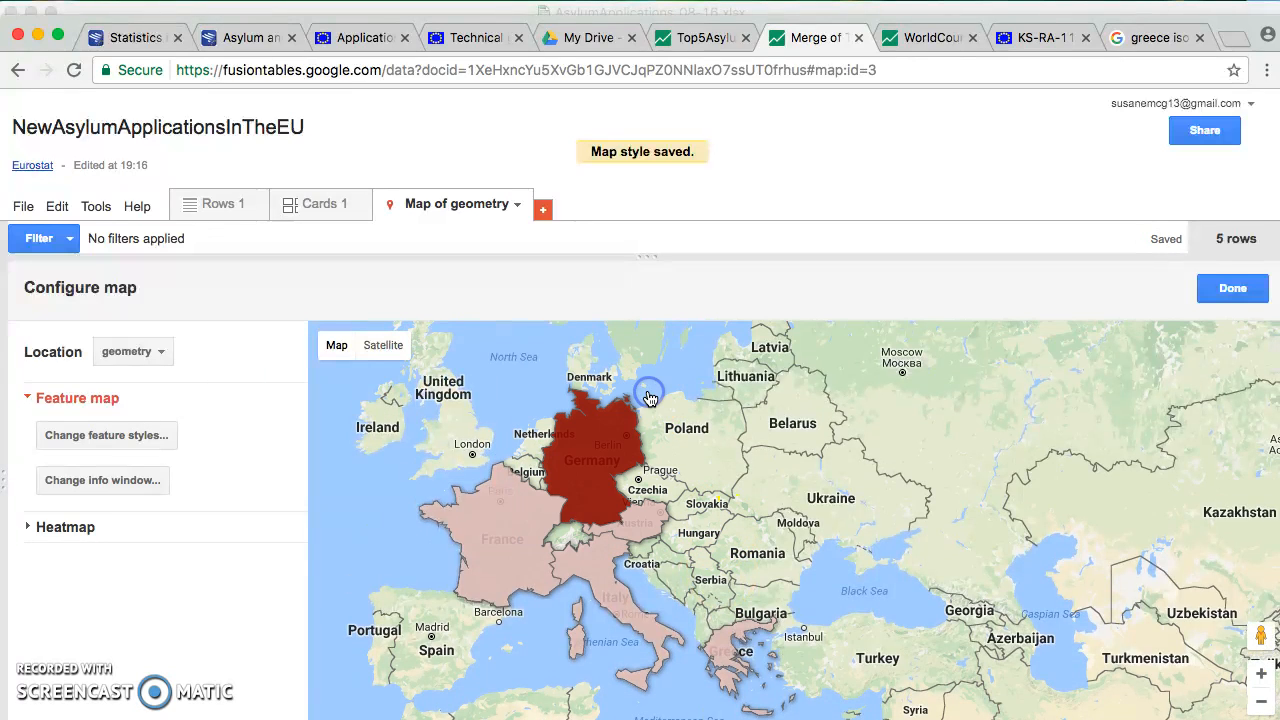
{"action": "left_click", "coordinate": [493, 533]}
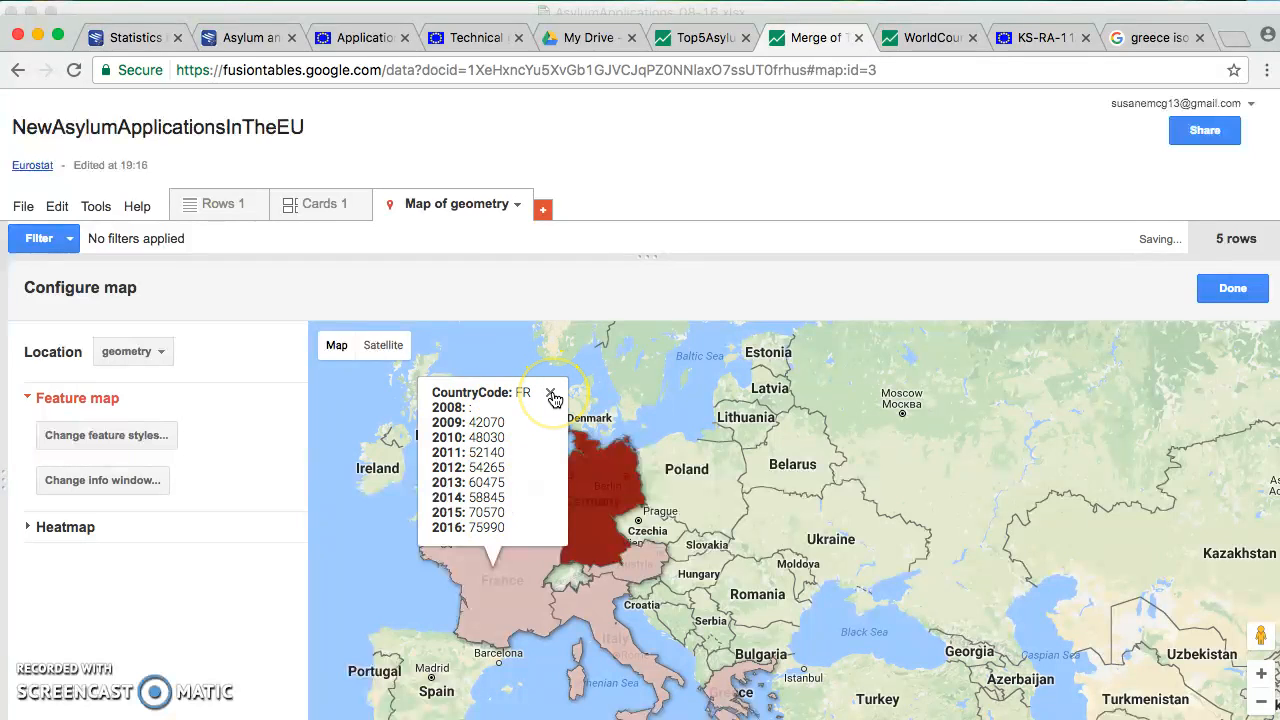
{"action": "left_click", "coordinate": [551, 394]}
{"action": "left_click", "coordinate": [591, 492]}
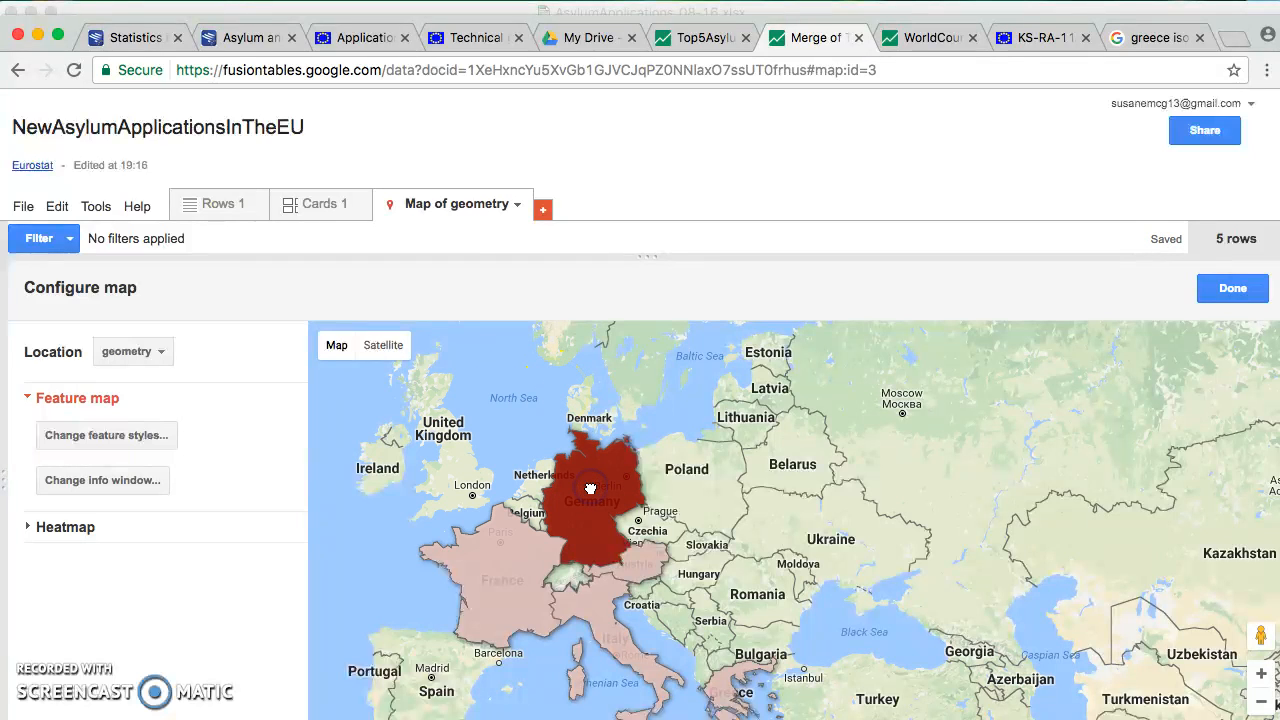
{"action": "left_click", "coordinate": [645, 397]}
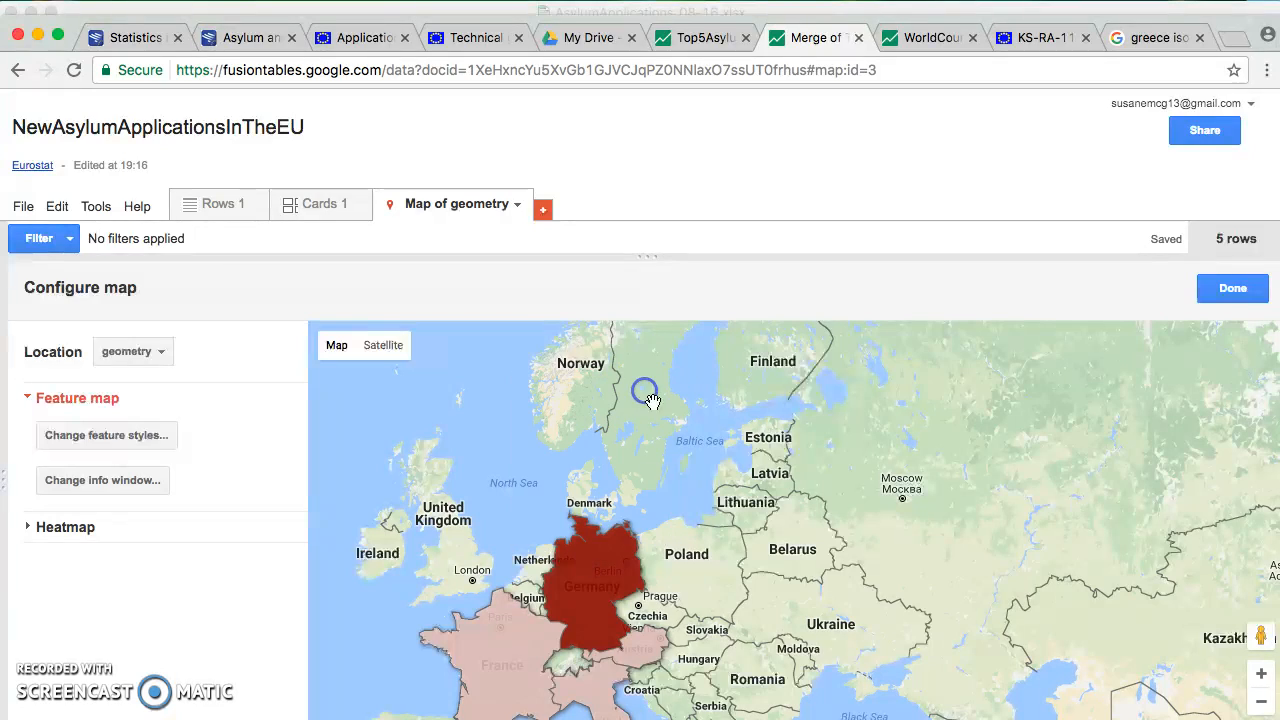
{"action": "scroll", "coordinate": [628, 548], "scroll_direction": "down", "scroll_amount": 2}
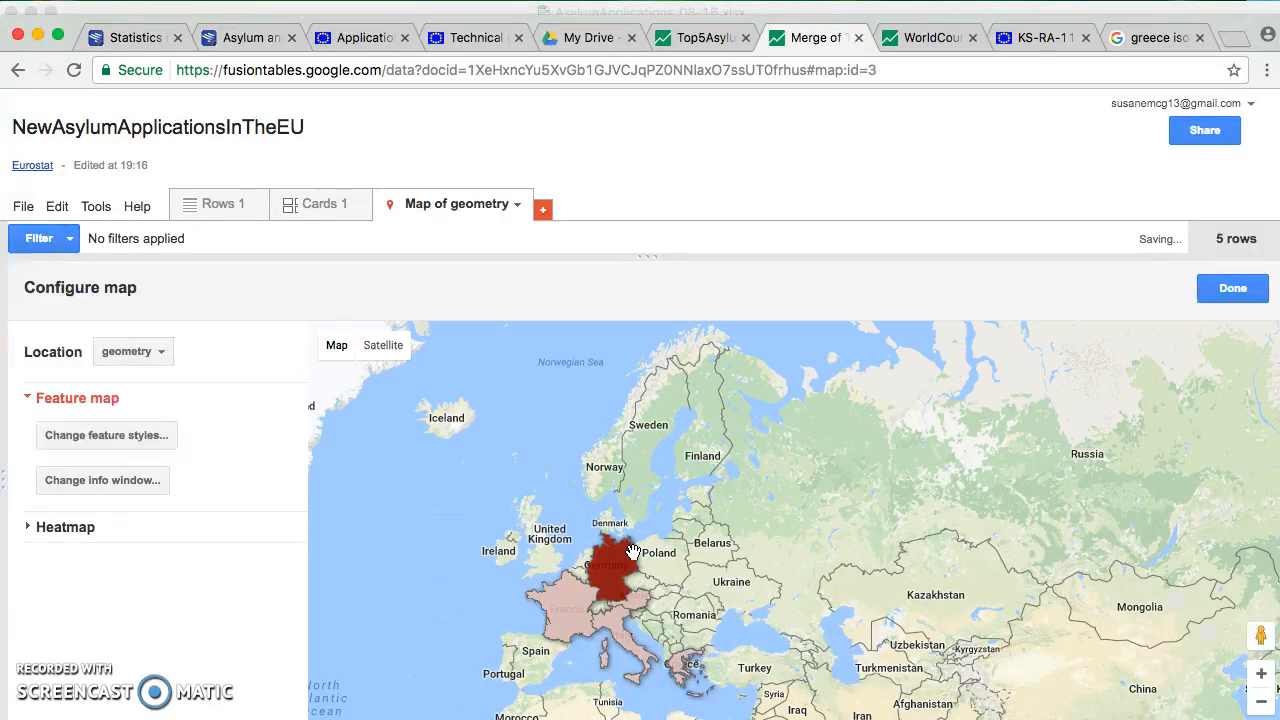
{"action": "scroll", "coordinate": [633, 552], "scroll_direction": "up", "scroll_amount": 2}
{"action": "left_click_drag", "start_coordinate": [739, 607], "coordinate": [733, 450]}
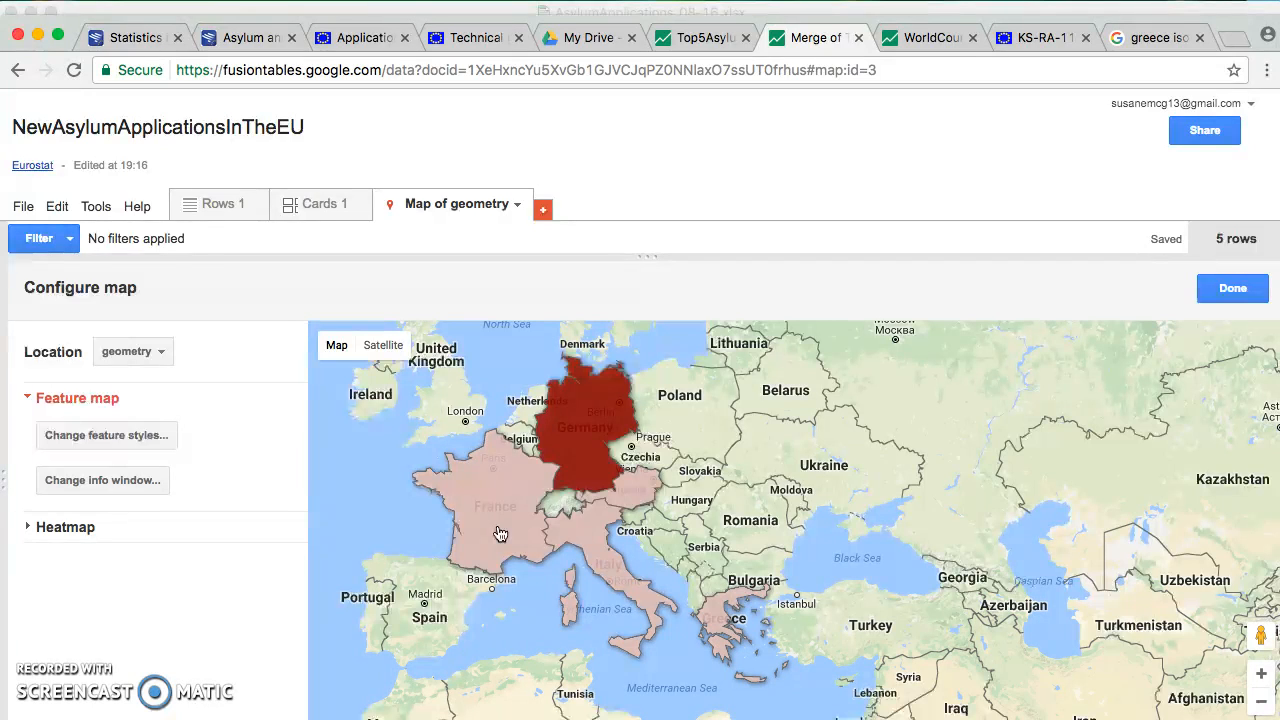
{"action": "left_click", "coordinate": [563, 430]}
{"action": "left_click", "coordinate": [573, 435]}
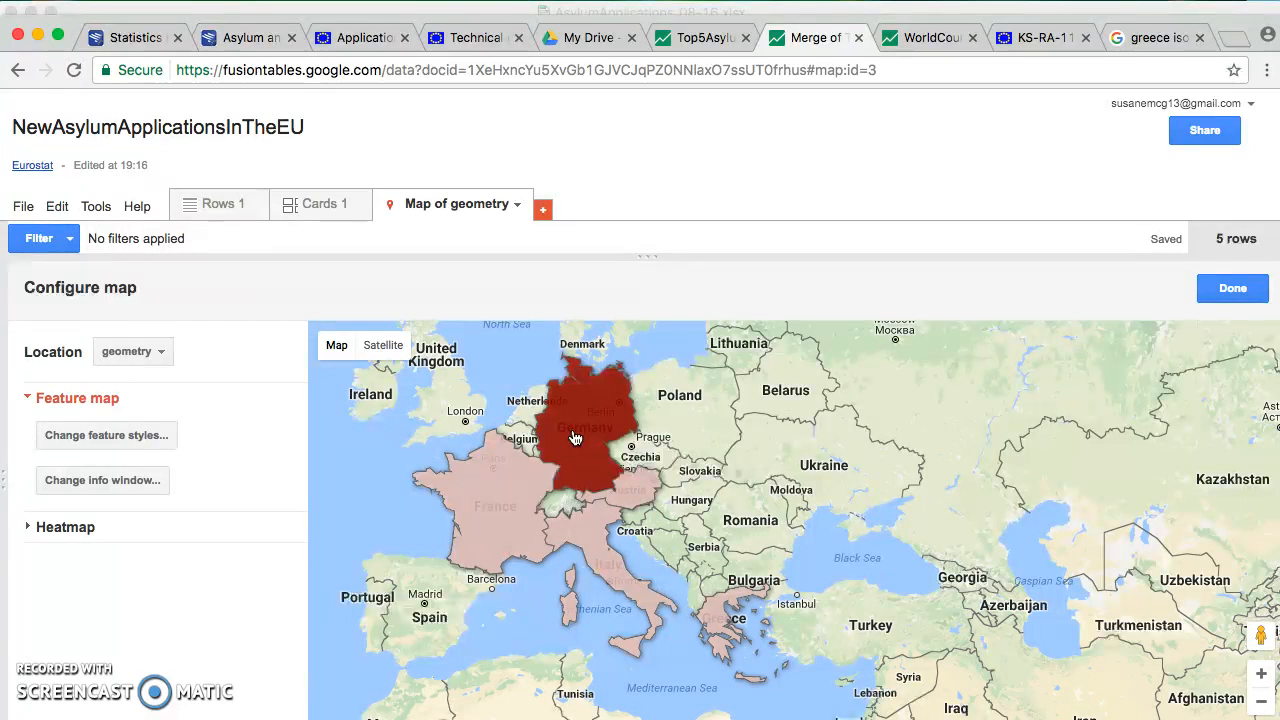
{"action": "left_click", "coordinate": [500, 542]}
- Remove CountryCode and the 2008 through 2015 columns from the map's info window layout, keeping only 2016
{"action": "left_click", "coordinate": [91, 480]}
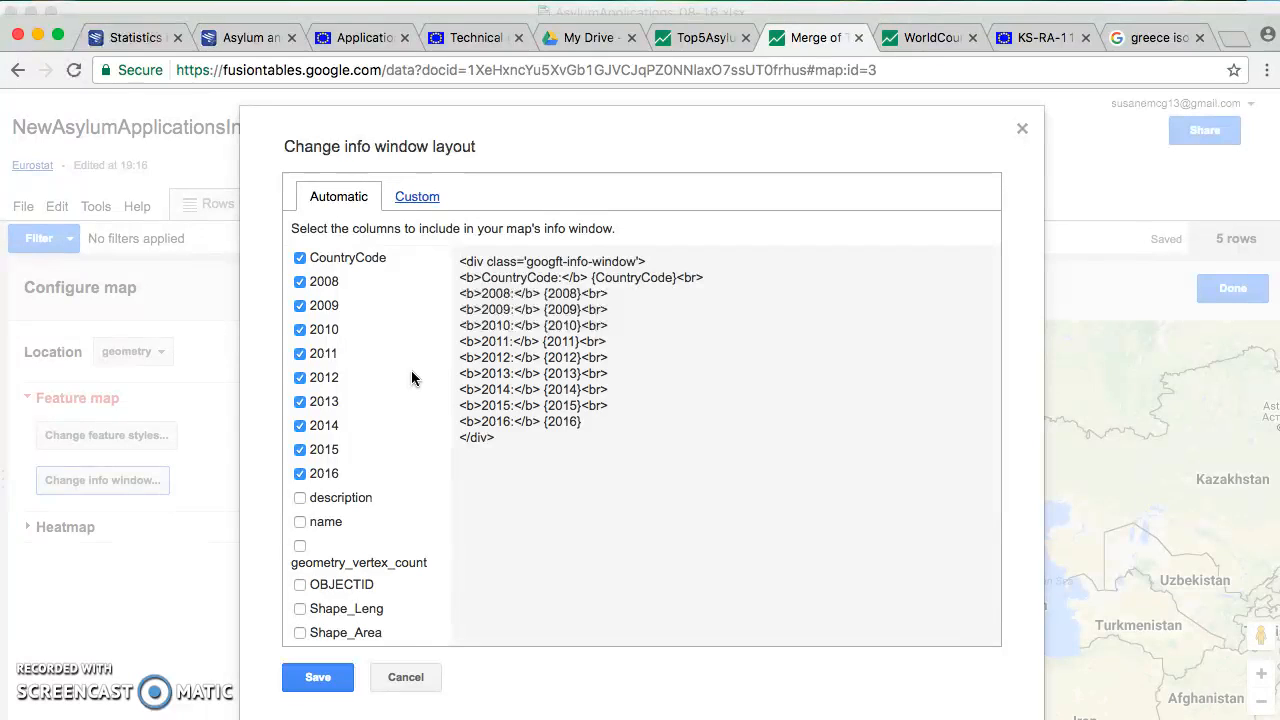
{"action": "scroll", "coordinate": [380, 556], "scroll_direction": "down", "scroll_amount": 3}
{"action": "scroll", "coordinate": [380, 556], "scroll_direction": "up", "scroll_amount": 3}
{"action": "left_click", "coordinate": [300, 449]}
{"action": "left_click", "coordinate": [300, 425]}
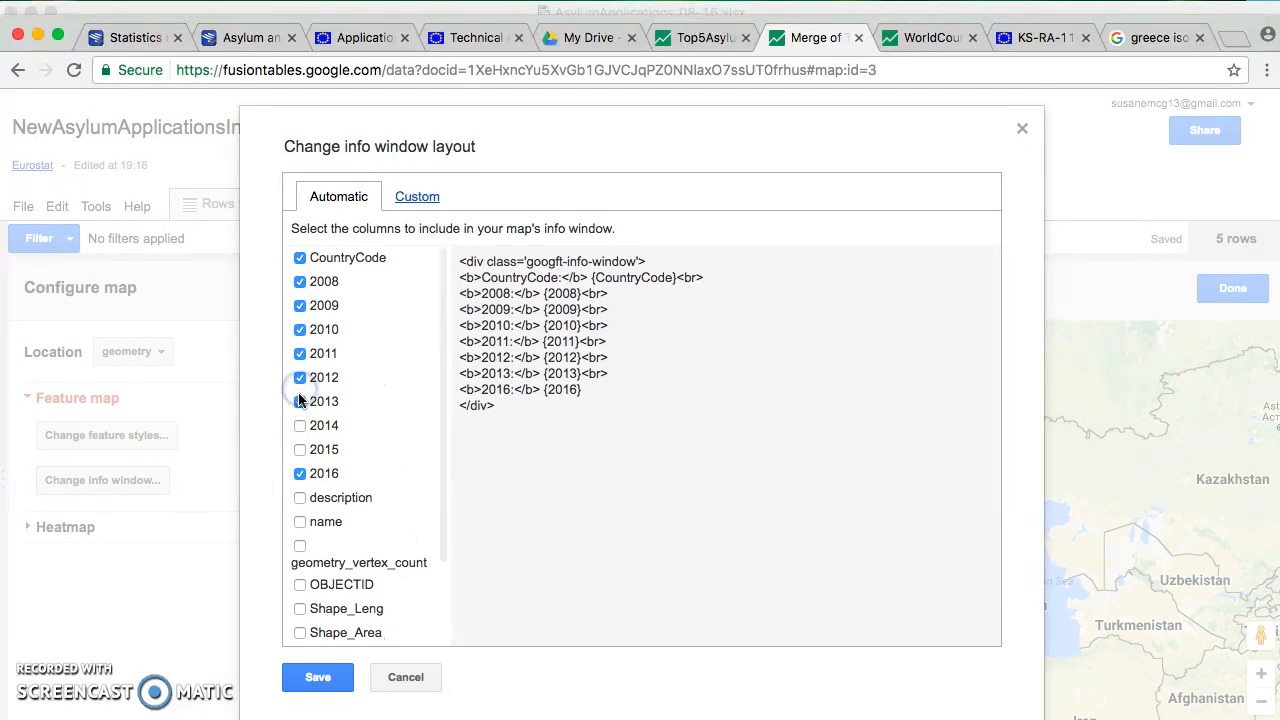
{"action": "left_click", "coordinate": [300, 401]}
{"action": "left_click", "coordinate": [300, 377]}
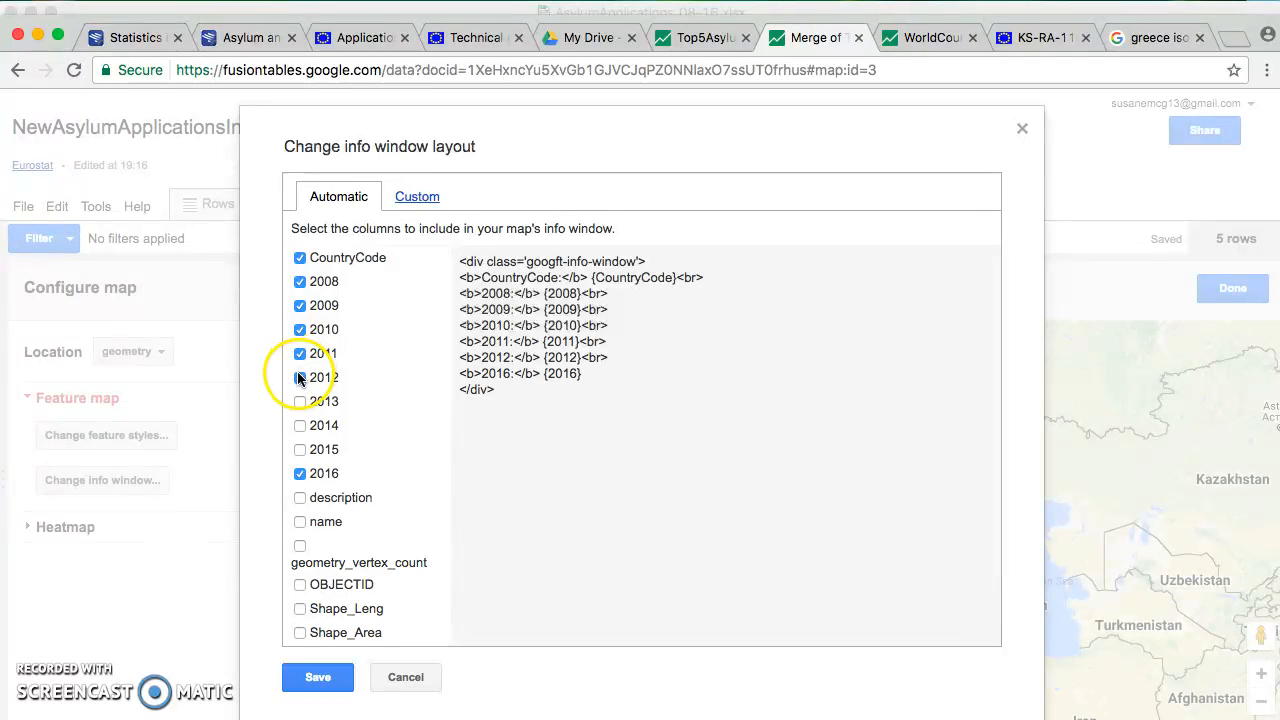
{"action": "left_click", "coordinate": [300, 354]}
{"action": "left_click", "coordinate": [300, 329]}
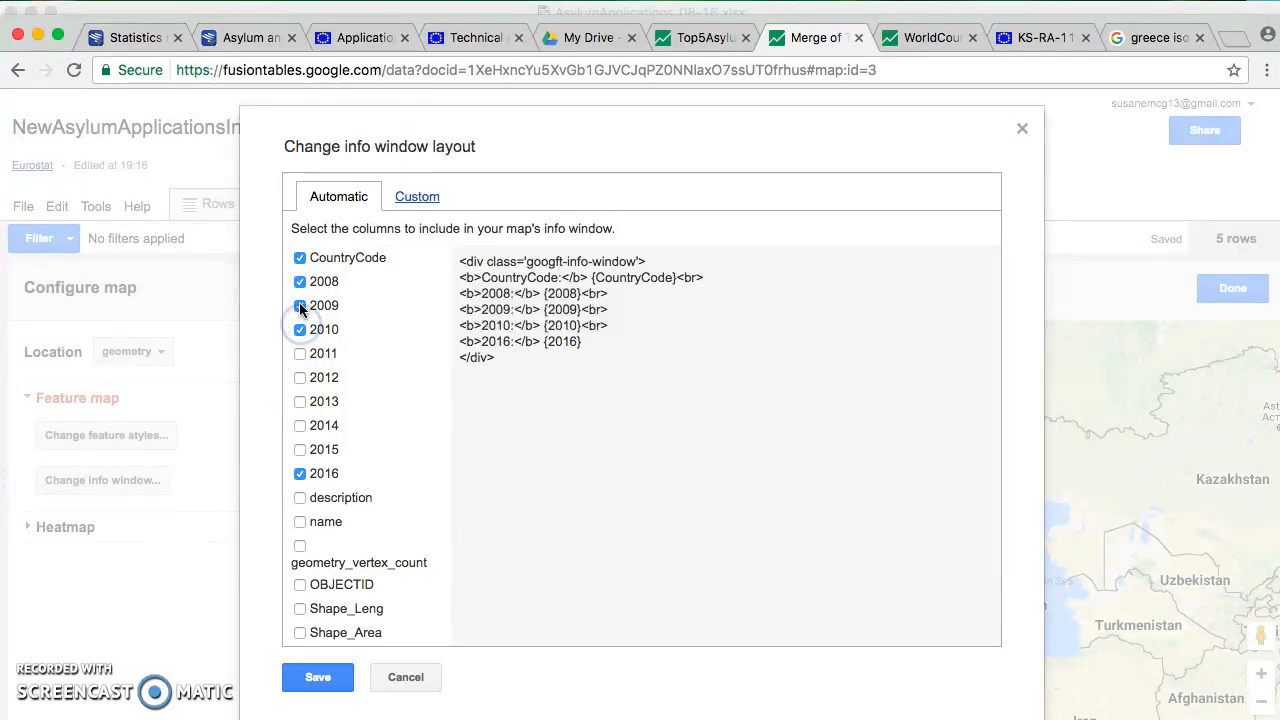
{"action": "left_click", "coordinate": [300, 282]}
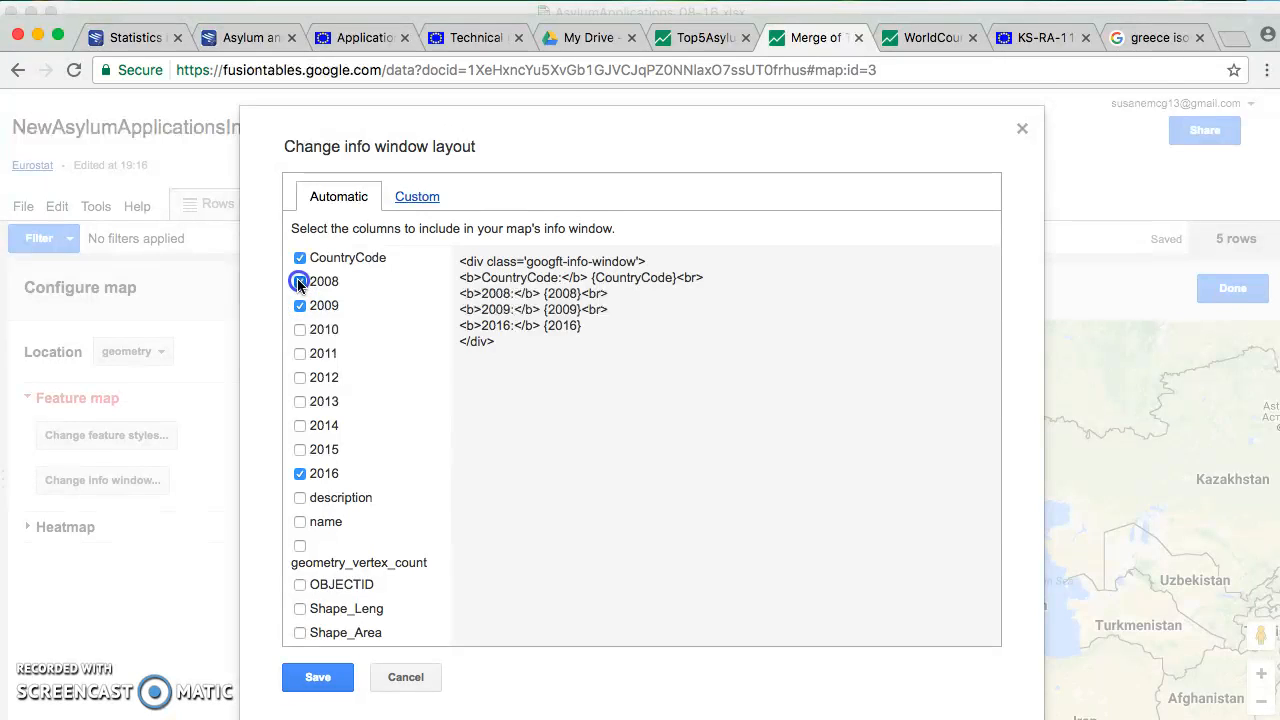
{"action": "left_click", "coordinate": [300, 258]}
{"action": "left_click", "coordinate": [300, 306]}
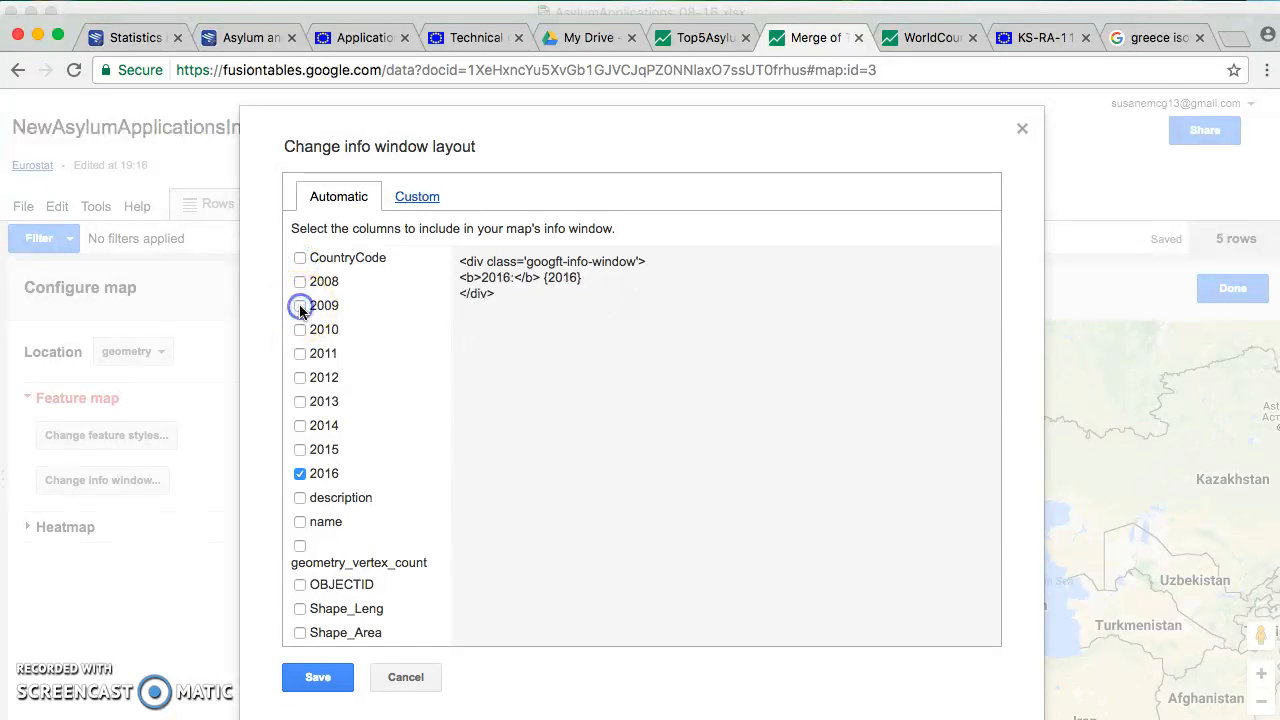
- Add the capitalized Name column to the info window, save the layout and check Germany's info window
{"action": "scroll", "coordinate": [305, 525], "scroll_direction": "down", "scroll_amount": 2}
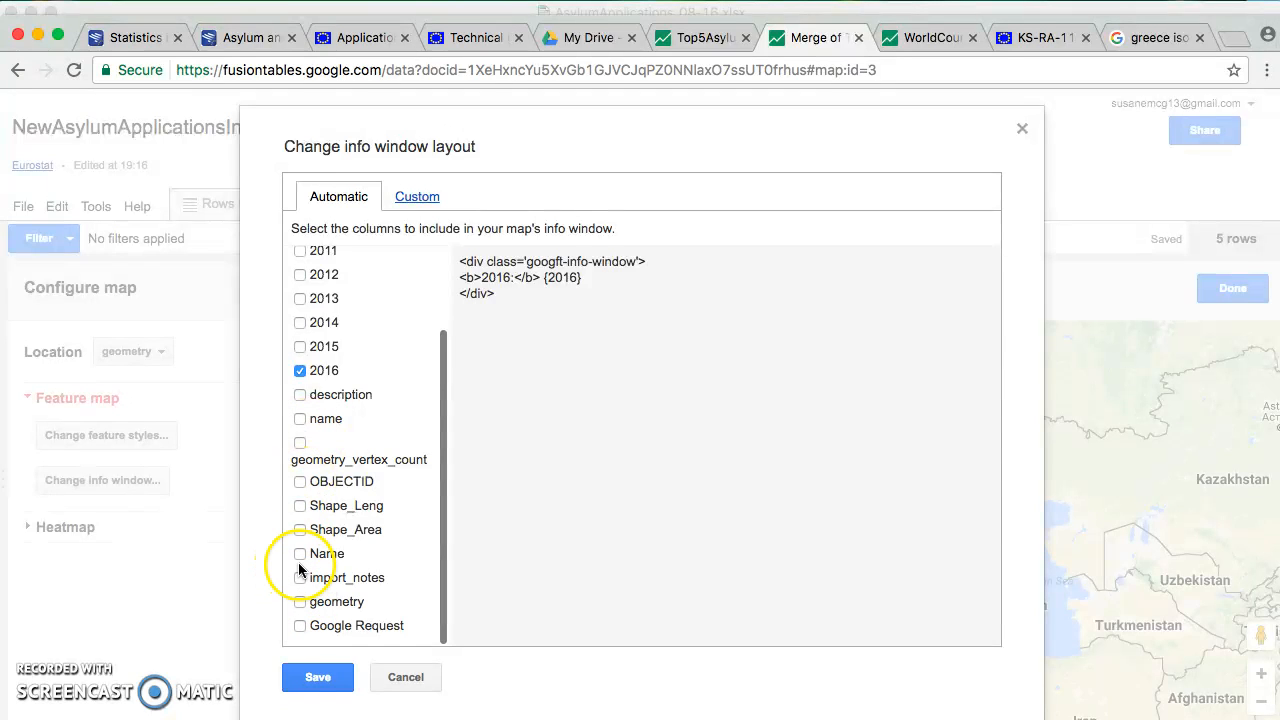
{"action": "left_click", "coordinate": [300, 553]}
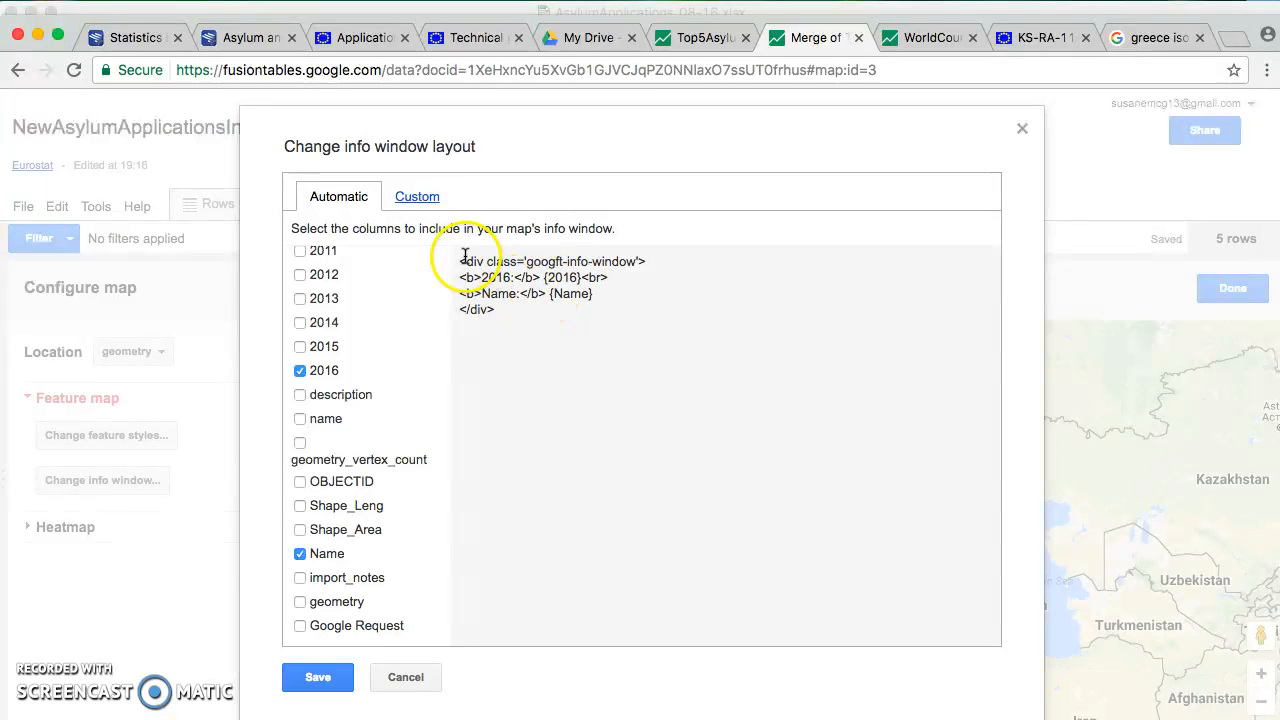
{"action": "left_click", "coordinate": [318, 677]}
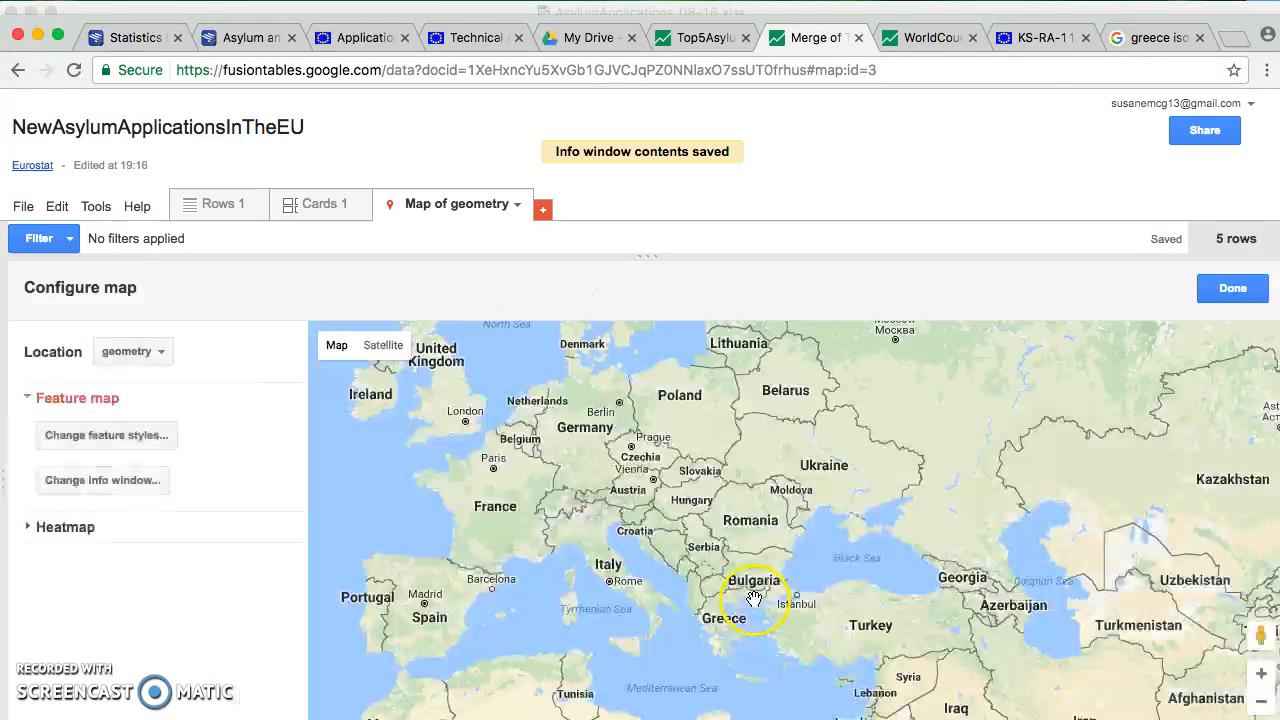
{"action": "left_click", "coordinate": [597, 461]}
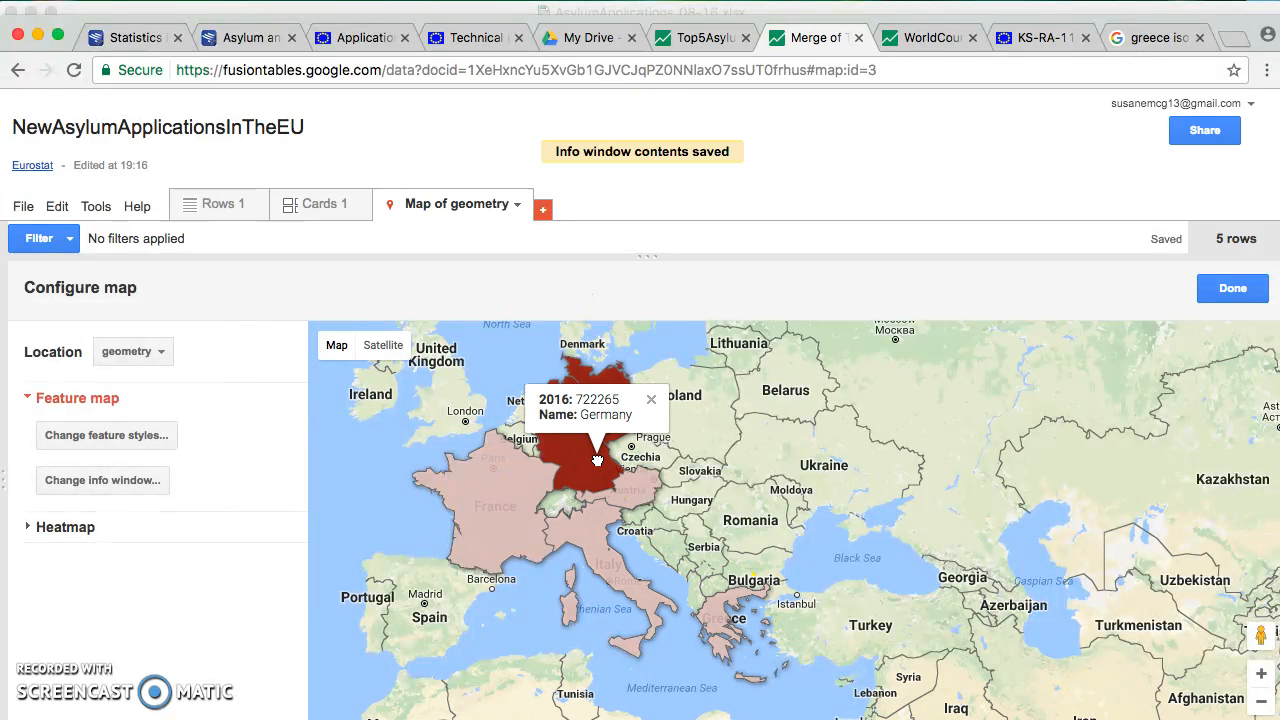
{"action": "left_click", "coordinate": [651, 399]}
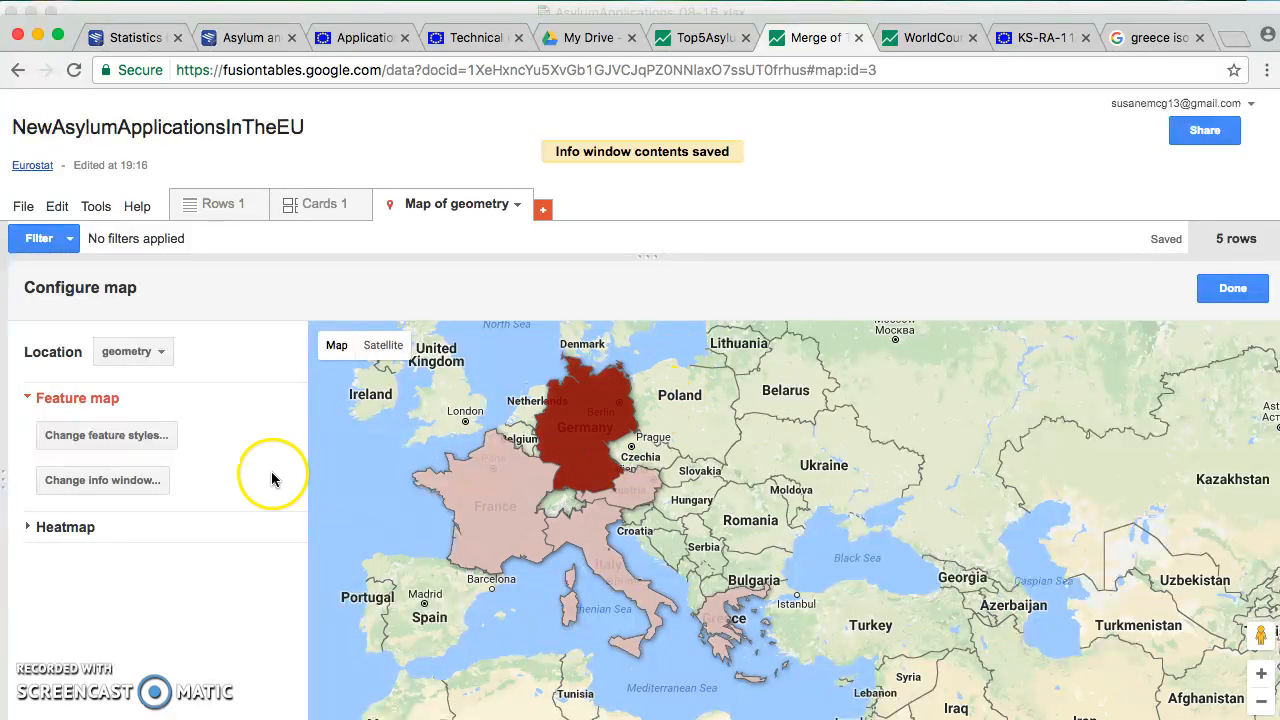
- Move the Name line above the 2016 line in the custom HTML of the info window layout
{"action": "left_click", "coordinate": [105, 482]}
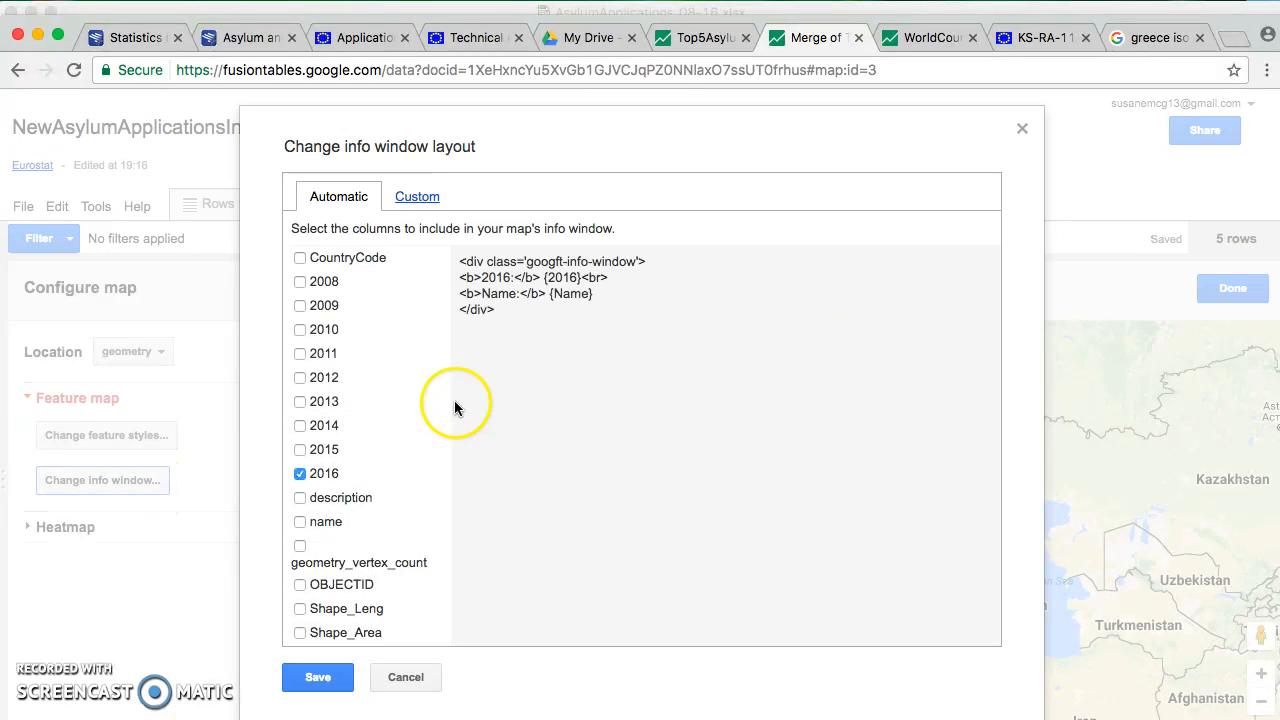
{"action": "left_click", "coordinate": [417, 196]}
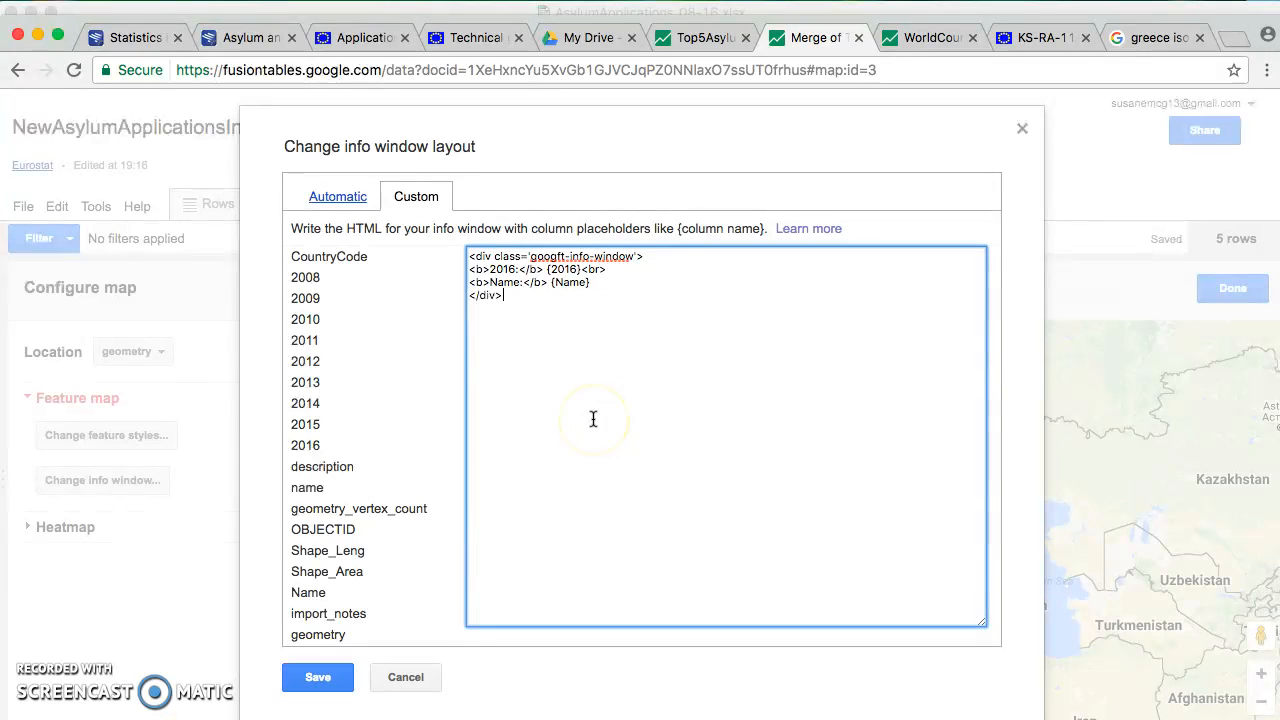
{"action": "left_click_drag", "start_coordinate": [592, 283], "coordinate": [442, 292]}
{"action": "key", "text": "super+c"}
{"action": "key", "text": "BackSpace"}
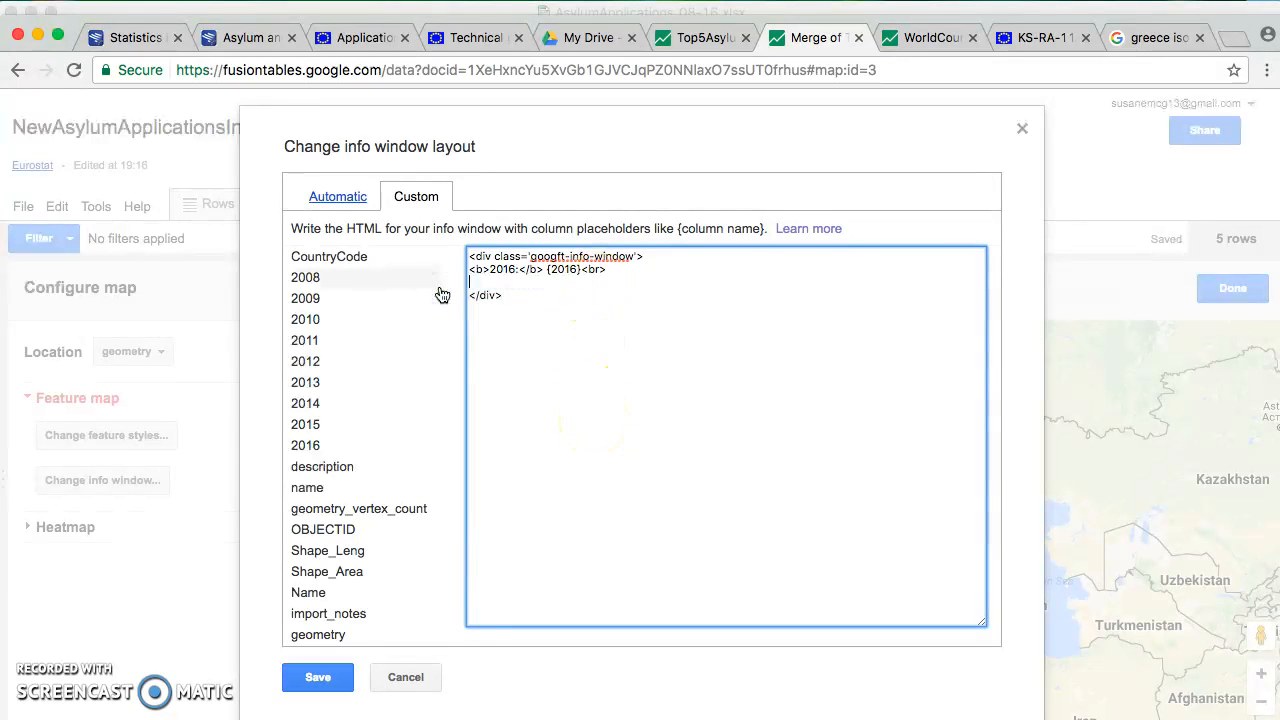
{"action": "key", "text": "super+v"}
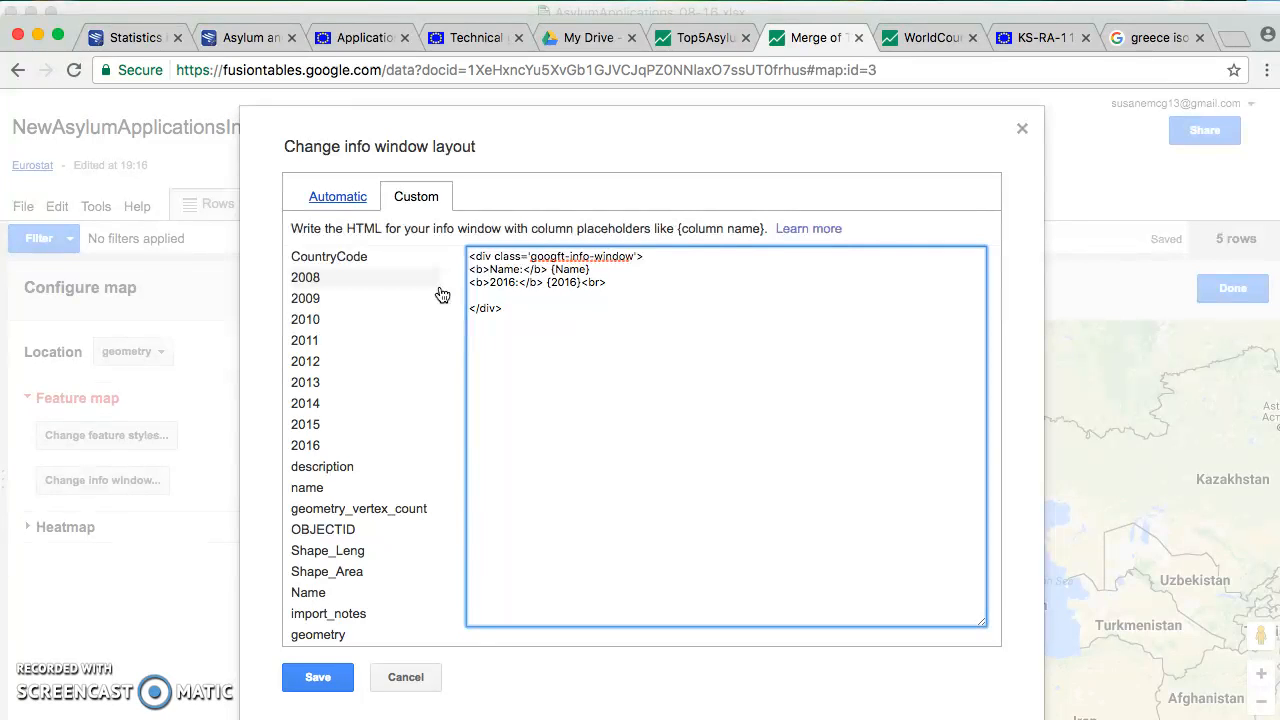
- Add an italic "Source: Eurostat" line below the 2016 line in the info window HTML, save it and check France's info window
{"action": "type", "text": "<em>So"}
{"action": "type", "text": "urce: Eurostat</em>"}
{"action": "left_click", "coordinate": [318, 677]}
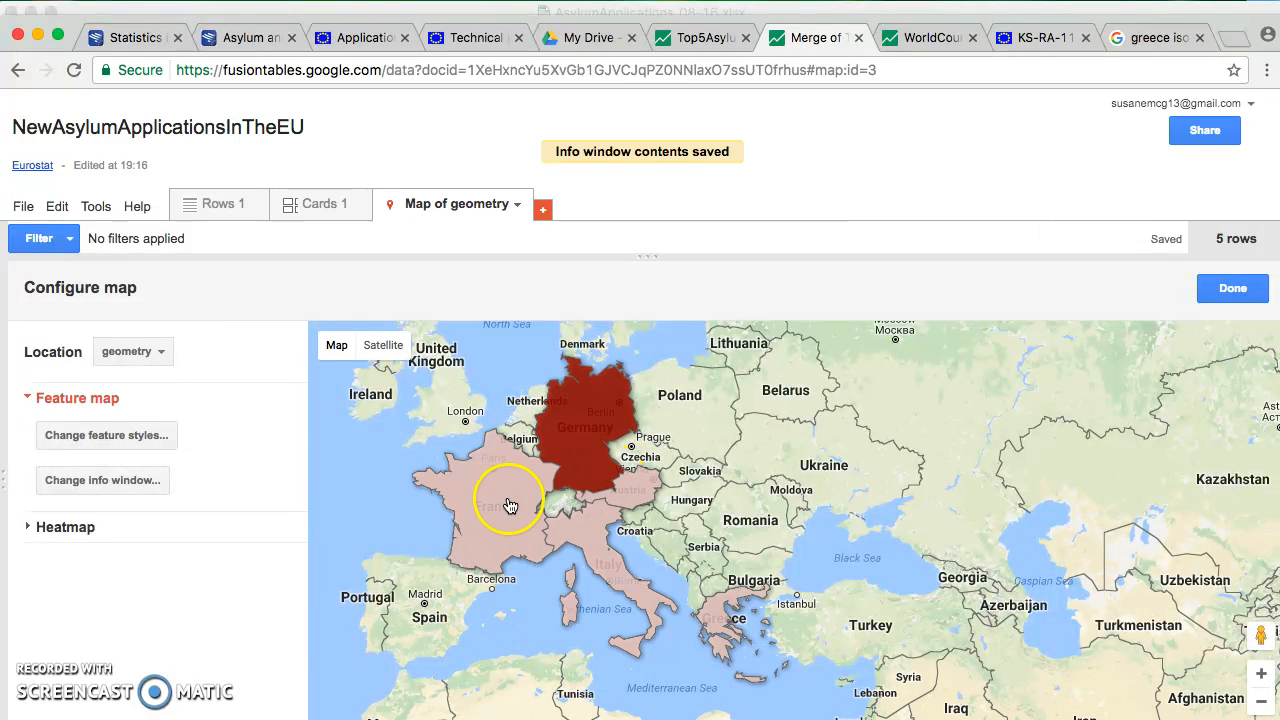
{"action": "left_click", "coordinate": [508, 499]}
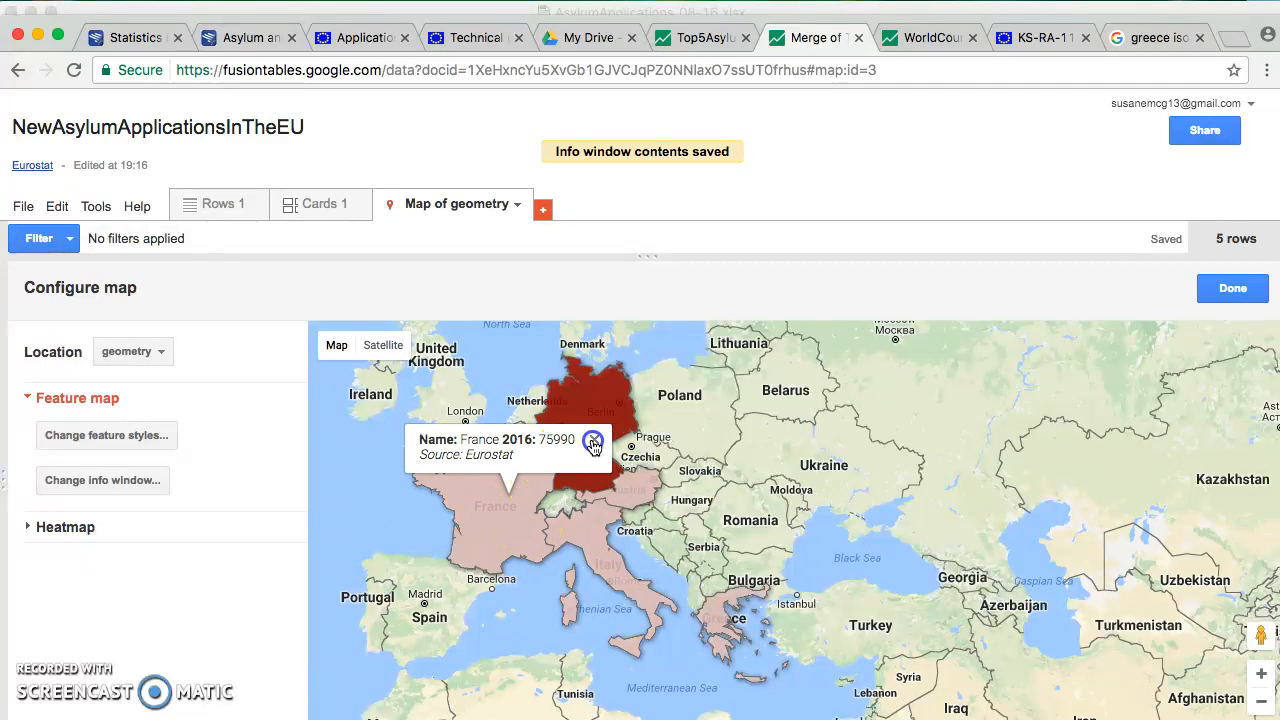
{"action": "left_click", "coordinate": [594, 440]}
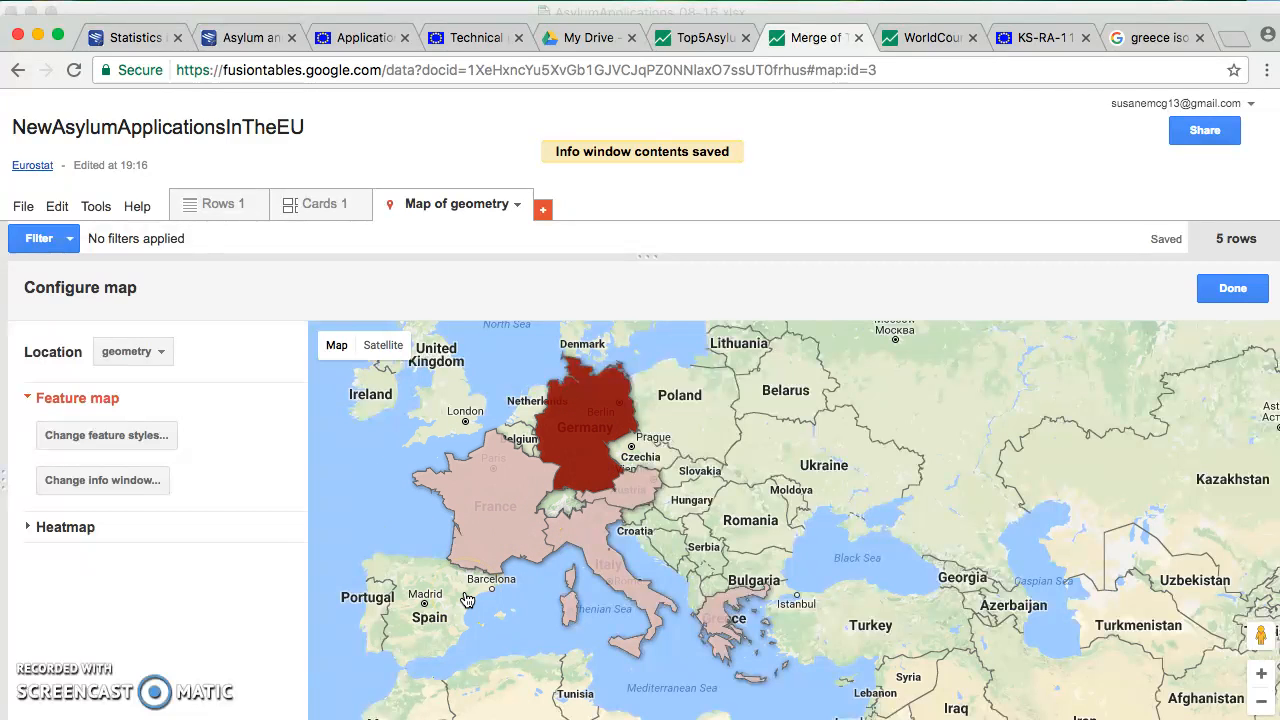
{"action": "left_click", "coordinate": [510, 492]}
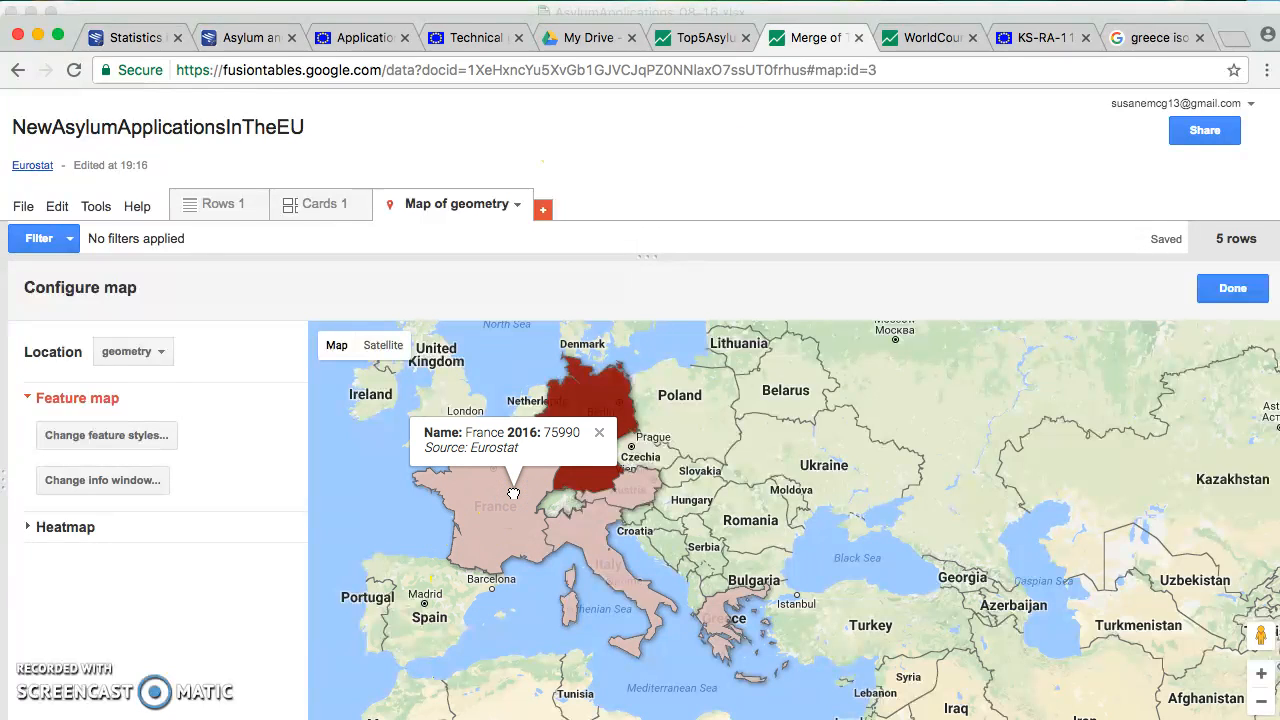
{"action": "left_click", "coordinate": [599, 432]}
- Add a line break after the Name placeholder and the word "people" after the 2016 placeholder, save and check Germany's info window
{"action": "left_click", "coordinate": [114, 478]}
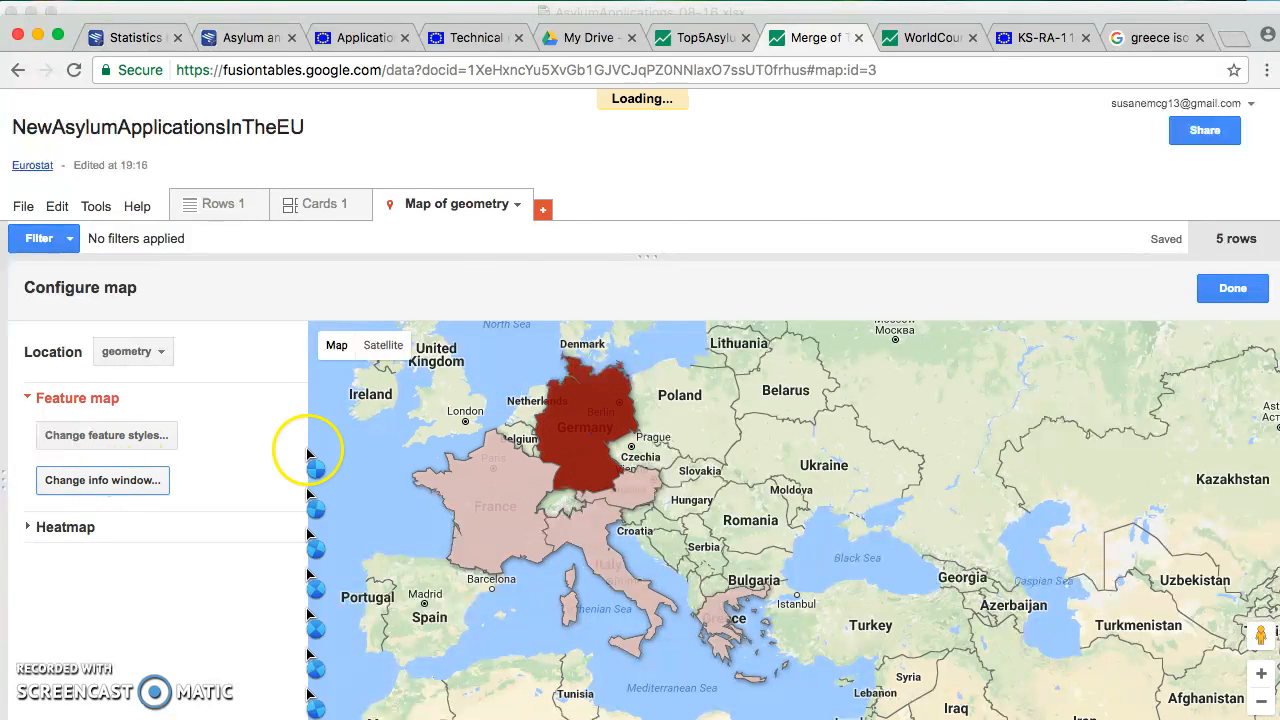
{"action": "left_click", "coordinate": [610, 274]}
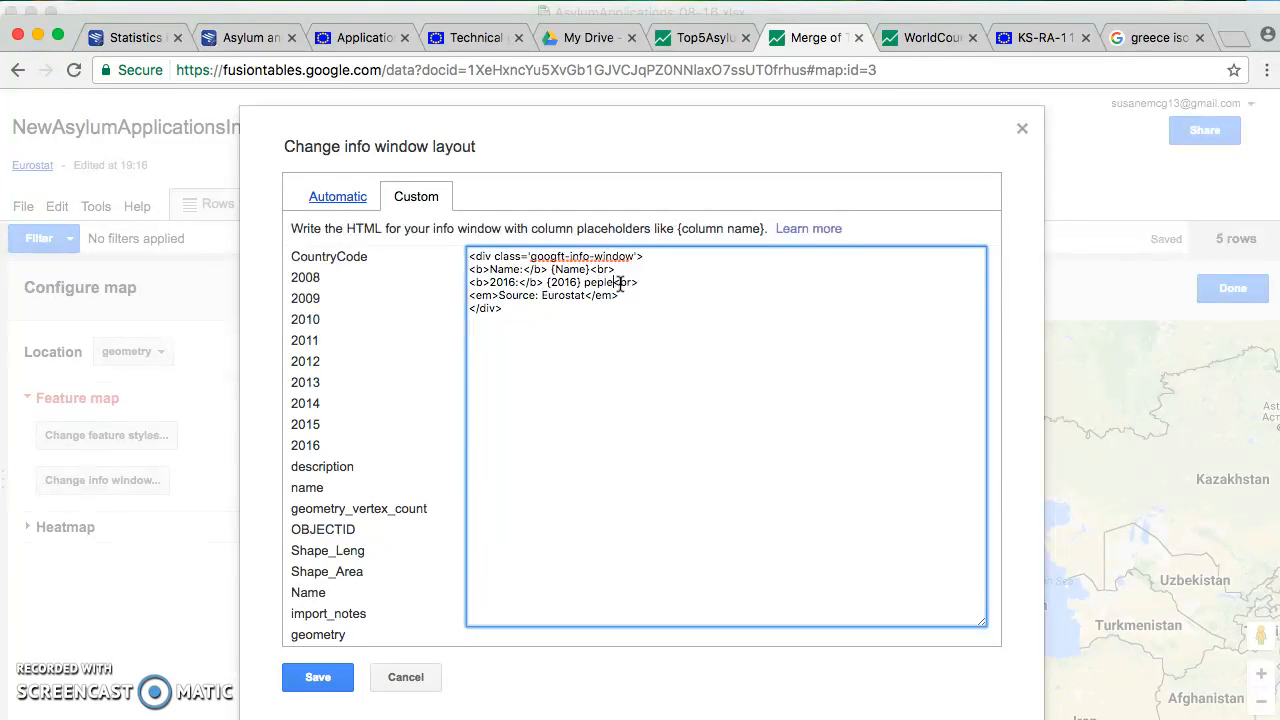
{"action": "left_click", "coordinate": [318, 677]}
{"action": "left_click", "coordinate": [586, 440]}
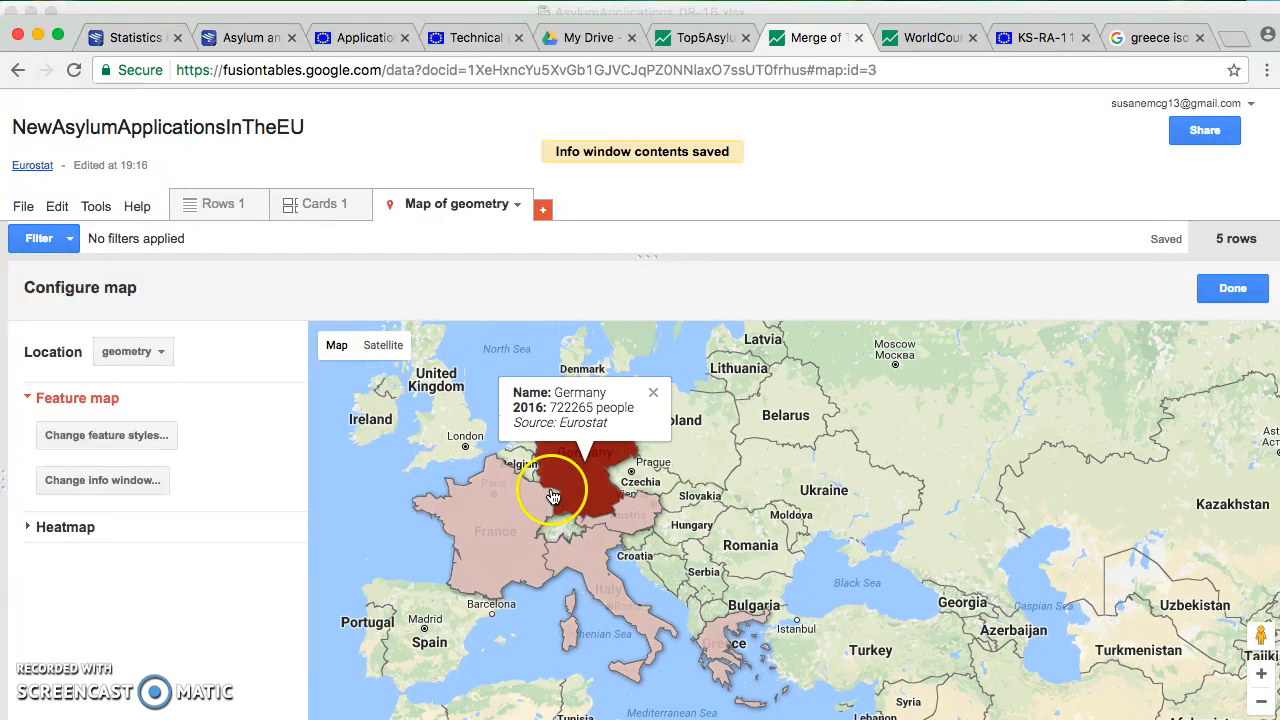
- Review the merged table's columns in the rows view, including the description column, and return to the geometry map
{"action": "left_click", "coordinate": [222, 204]}
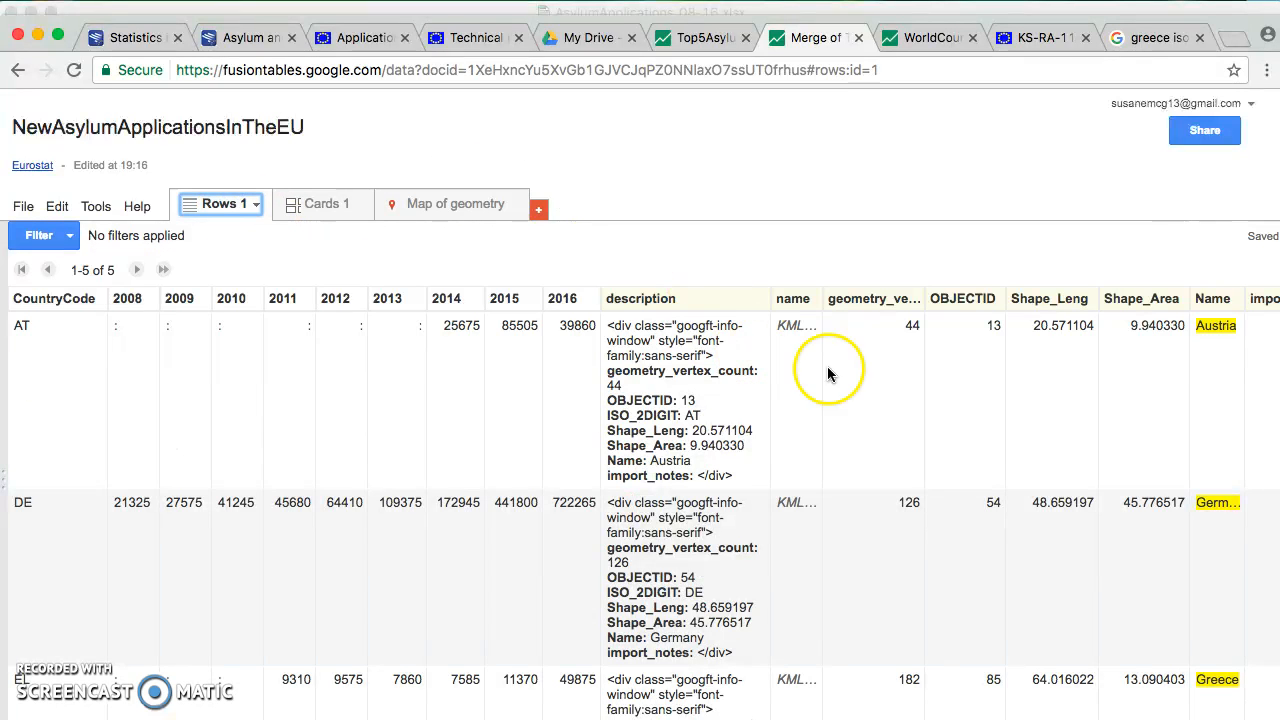
{"action": "scroll", "coordinate": [851, 392], "scroll_direction": "right", "scroll_amount": 4}
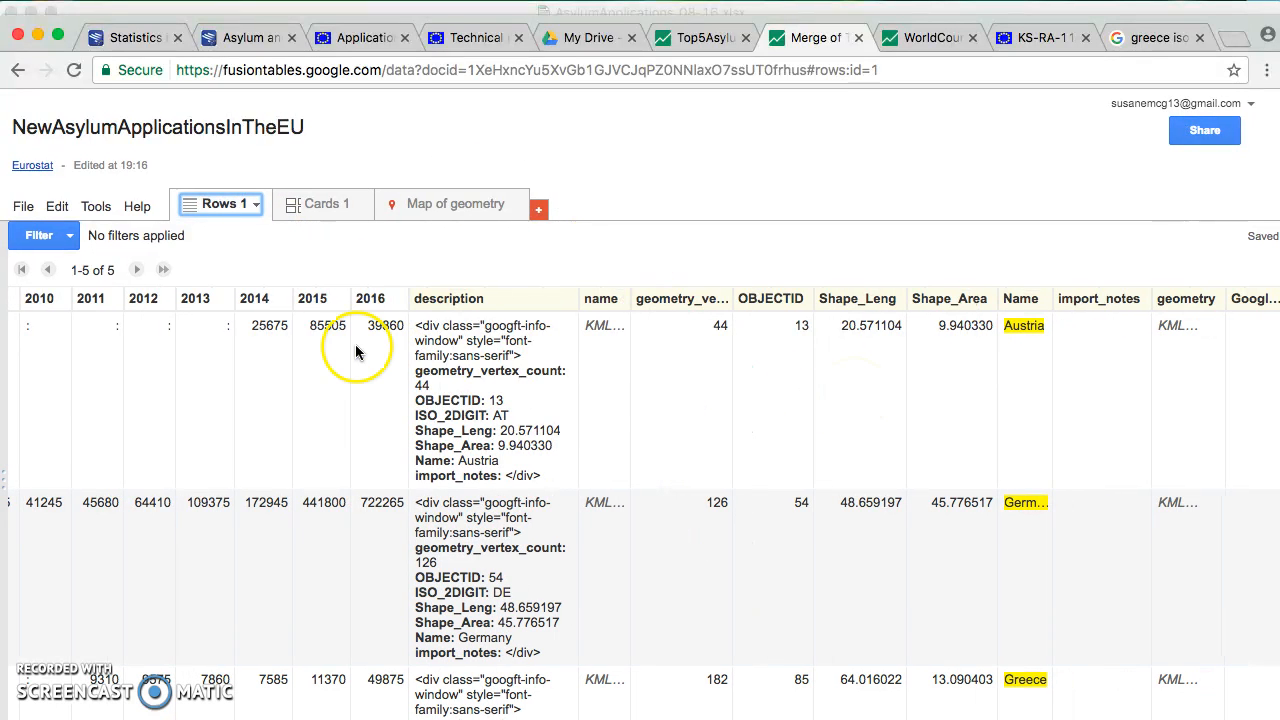
{"action": "scroll", "coordinate": [391, 380], "scroll_direction": "left", "scroll_amount": 4}
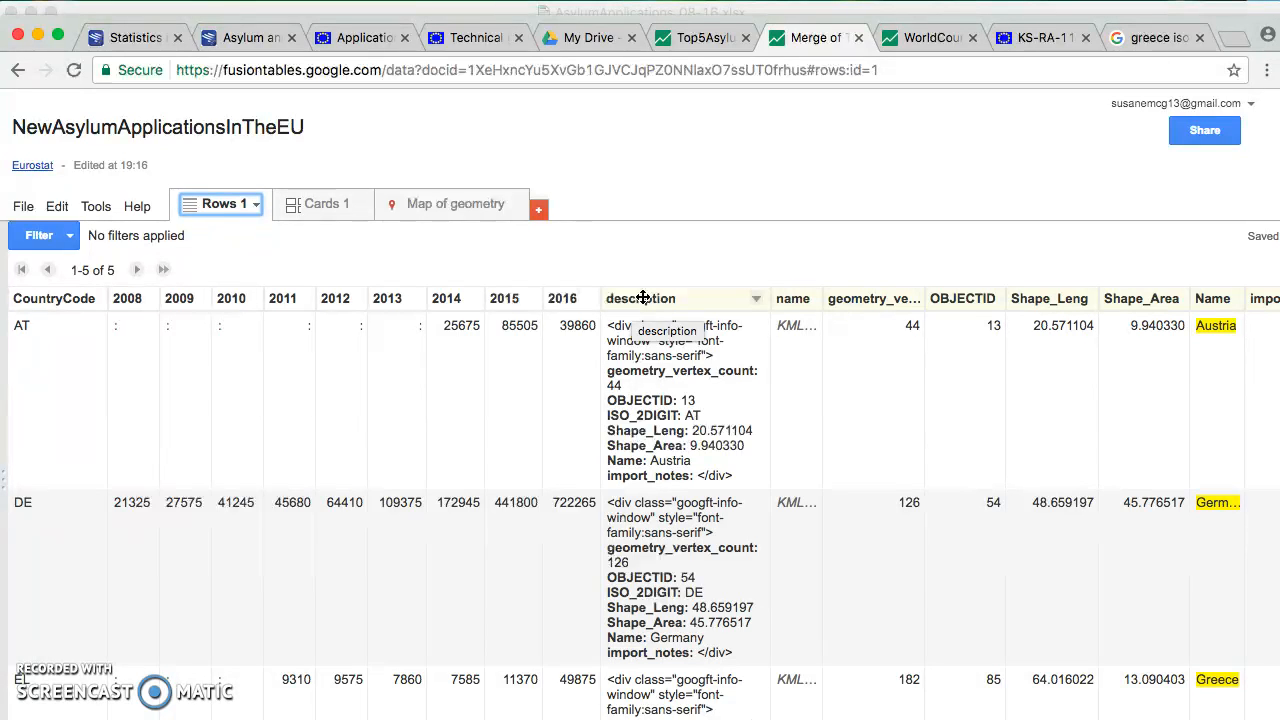
{"action": "left_click", "coordinate": [457, 205]}
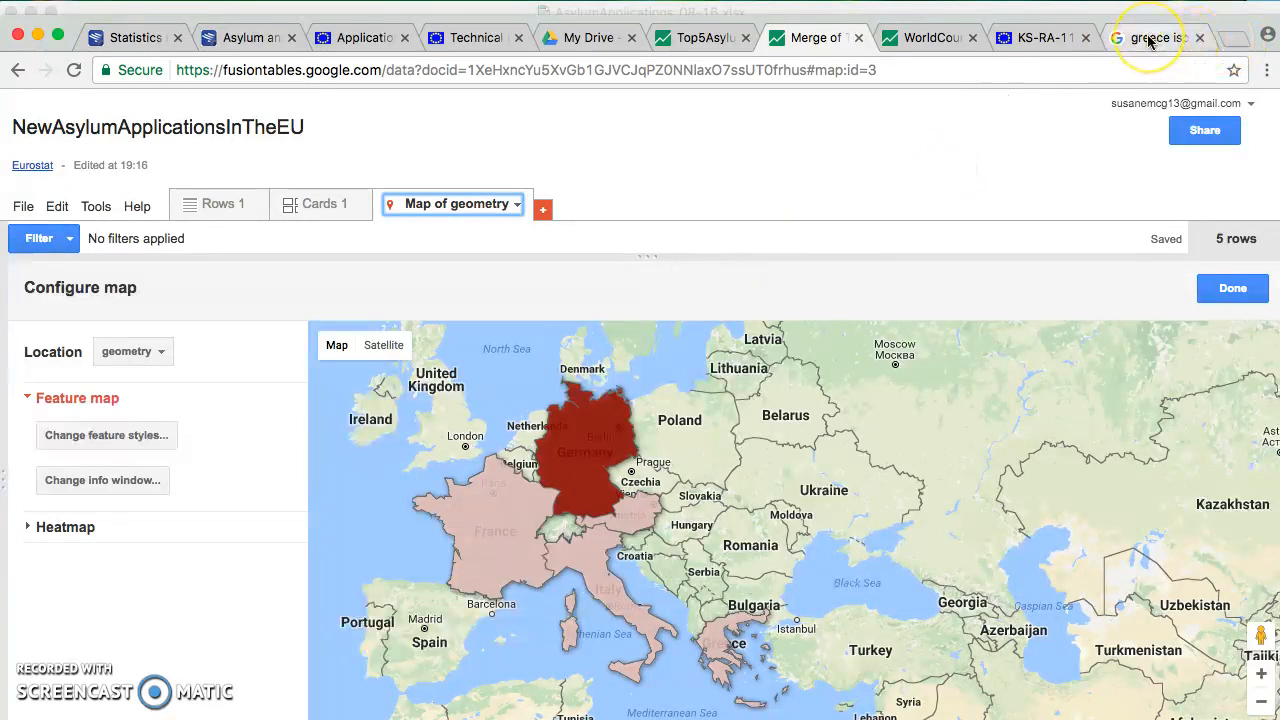
- Search the web for "color brewer" in a new browser tab and open the ColorBrewer: Color Advice for Maps site
{"action": "left_click", "coordinate": [1236, 42]}
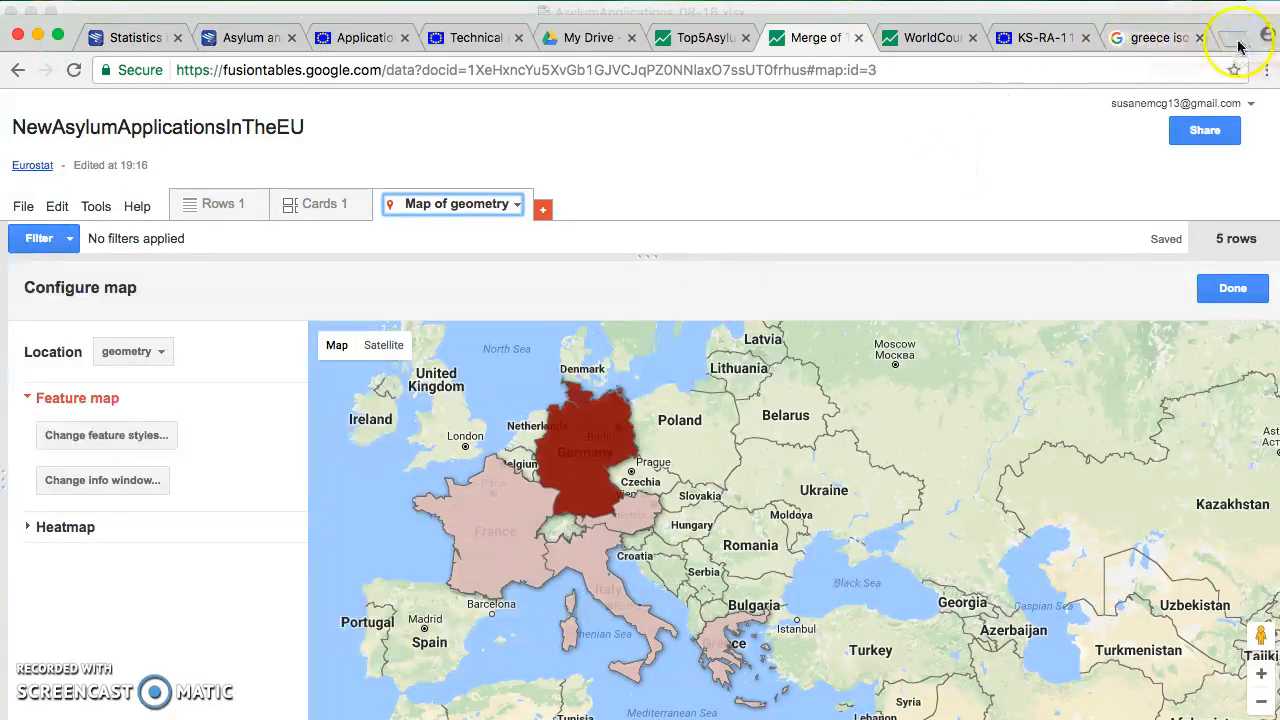
{"action": "type", "text": "color"}
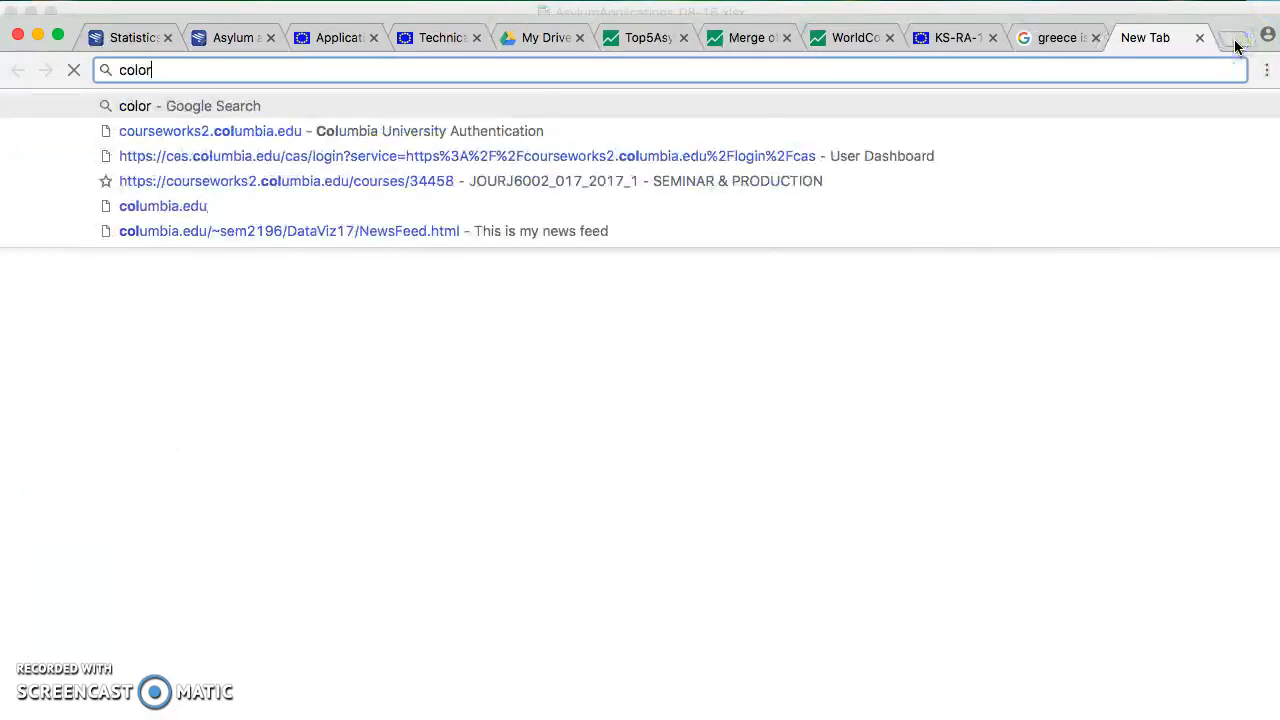
{"action": "type", "text": " brewer"}
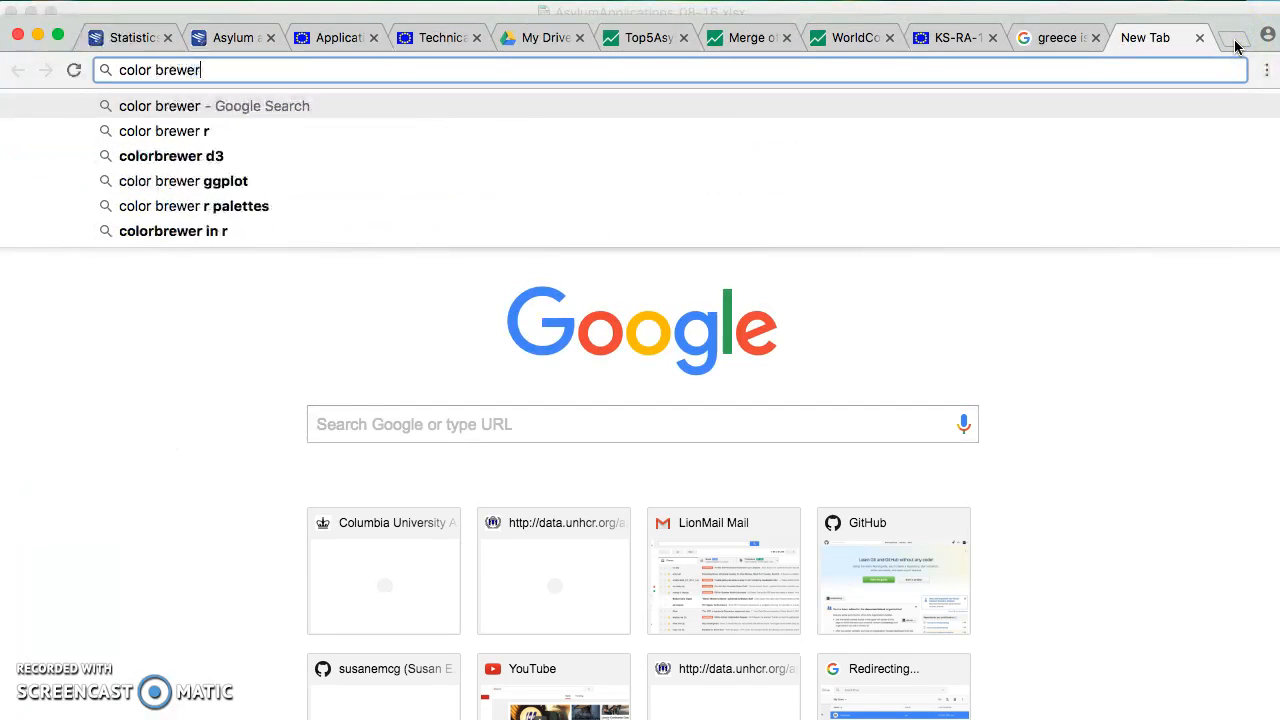
{"action": "key", "text": "Return"}
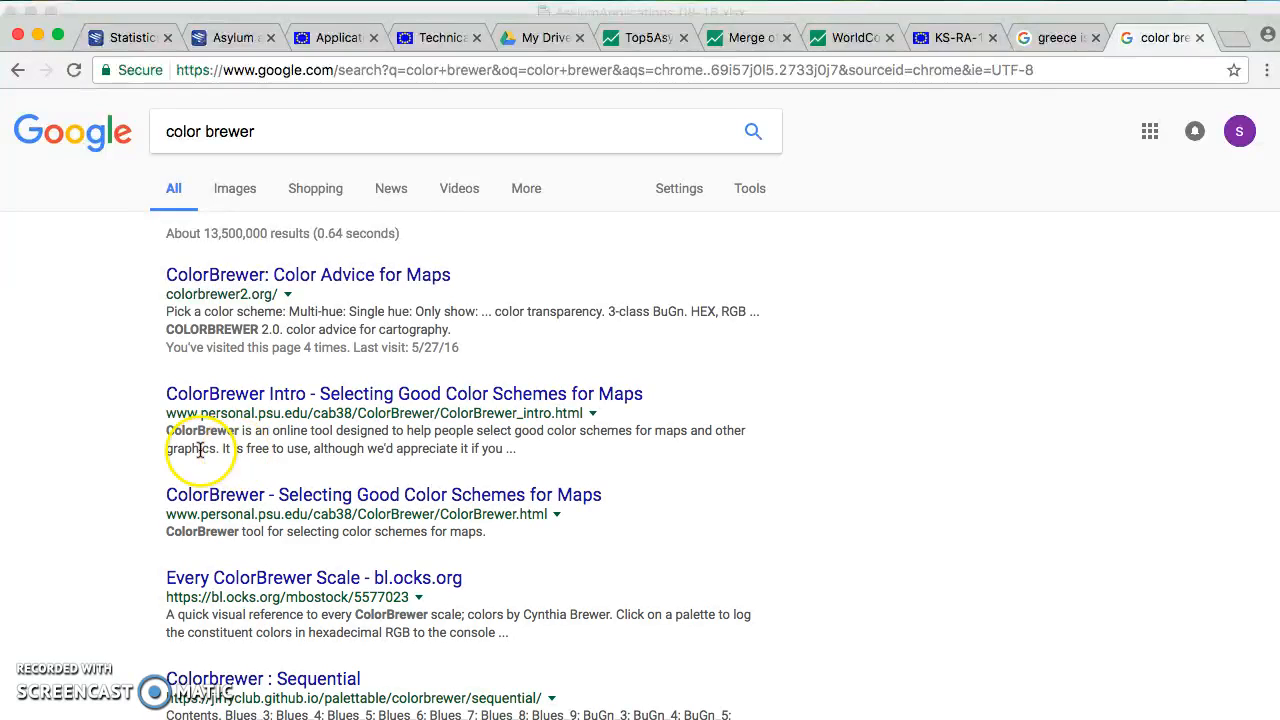
{"action": "left_click", "coordinate": [252, 276]}
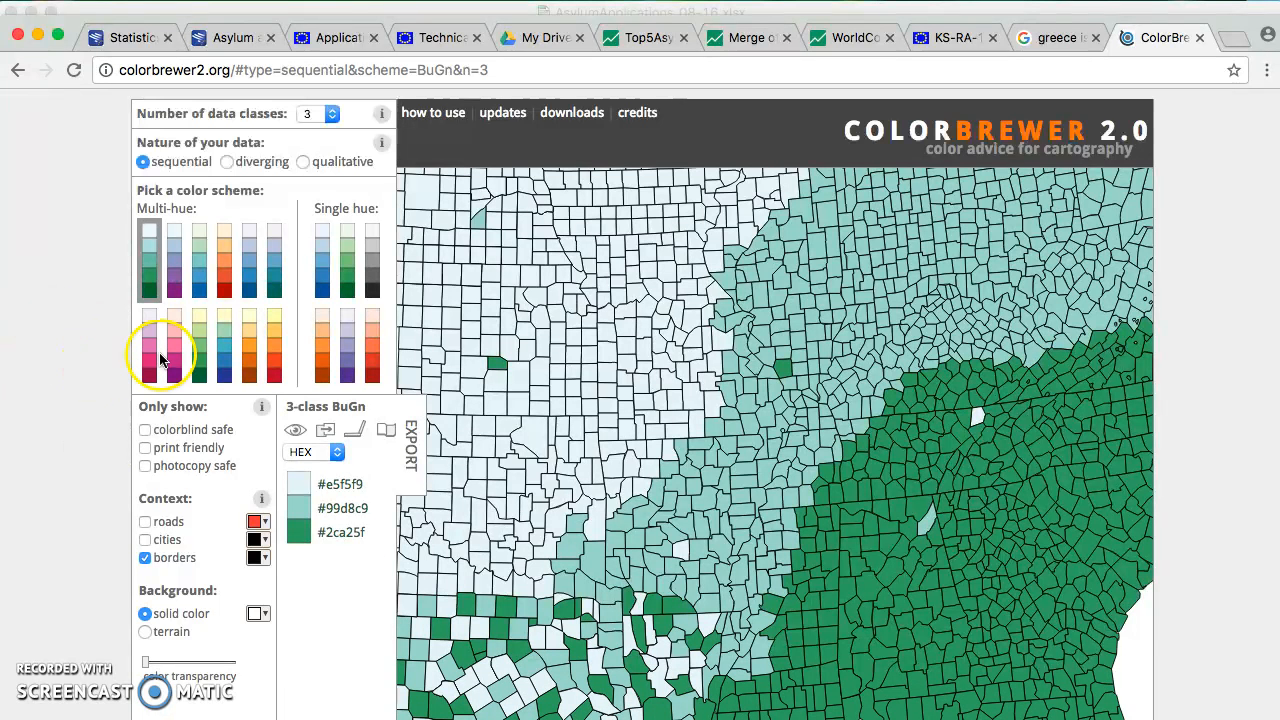
- Pick the sequential single-hue Reds scheme with 5 data classes, keeping the color codes in HEX
{"action": "scroll", "coordinate": [1221, 411], "scroll_direction": "down", "scroll_amount": 1}
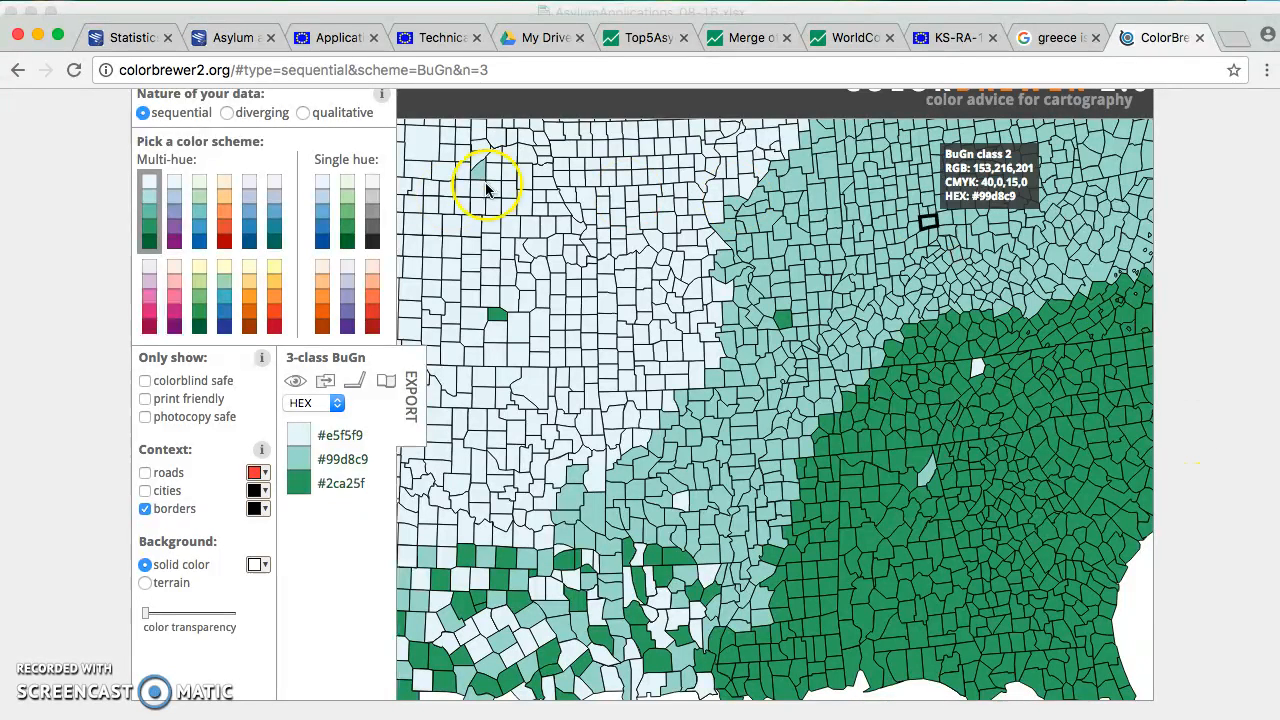
{"action": "left_click", "coordinate": [374, 293]}
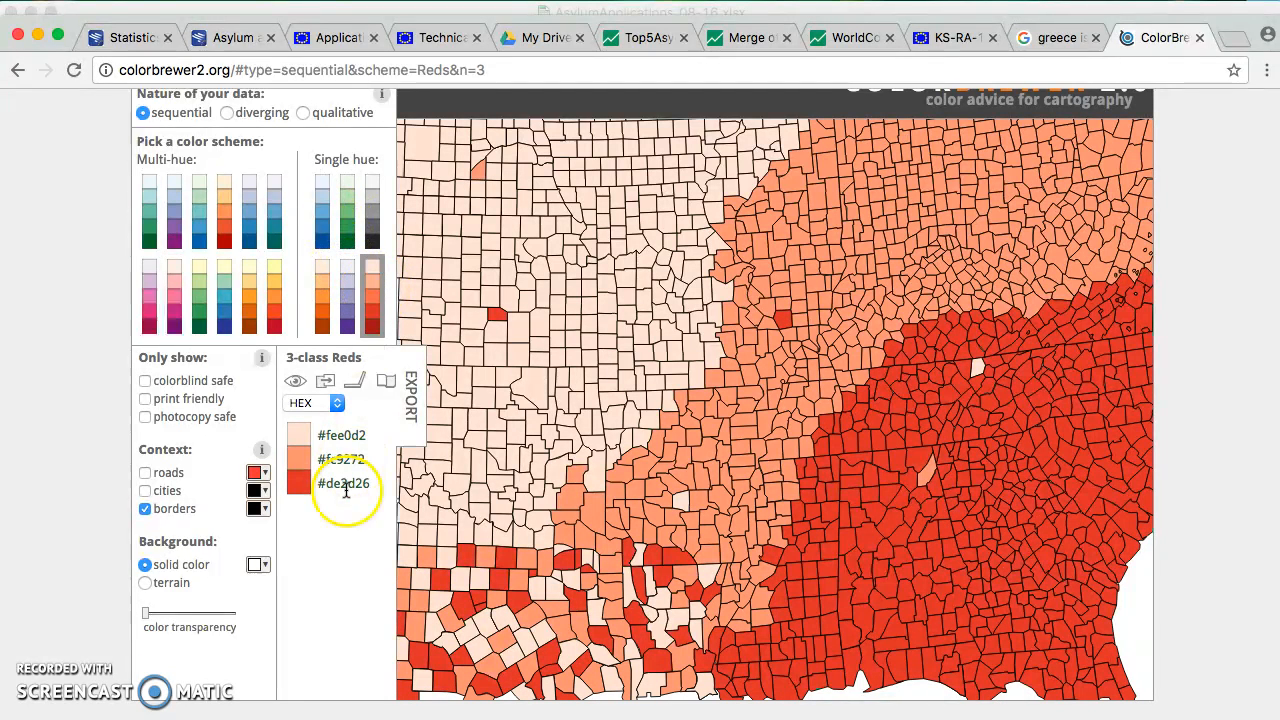
{"action": "left_click", "coordinate": [340, 404]}
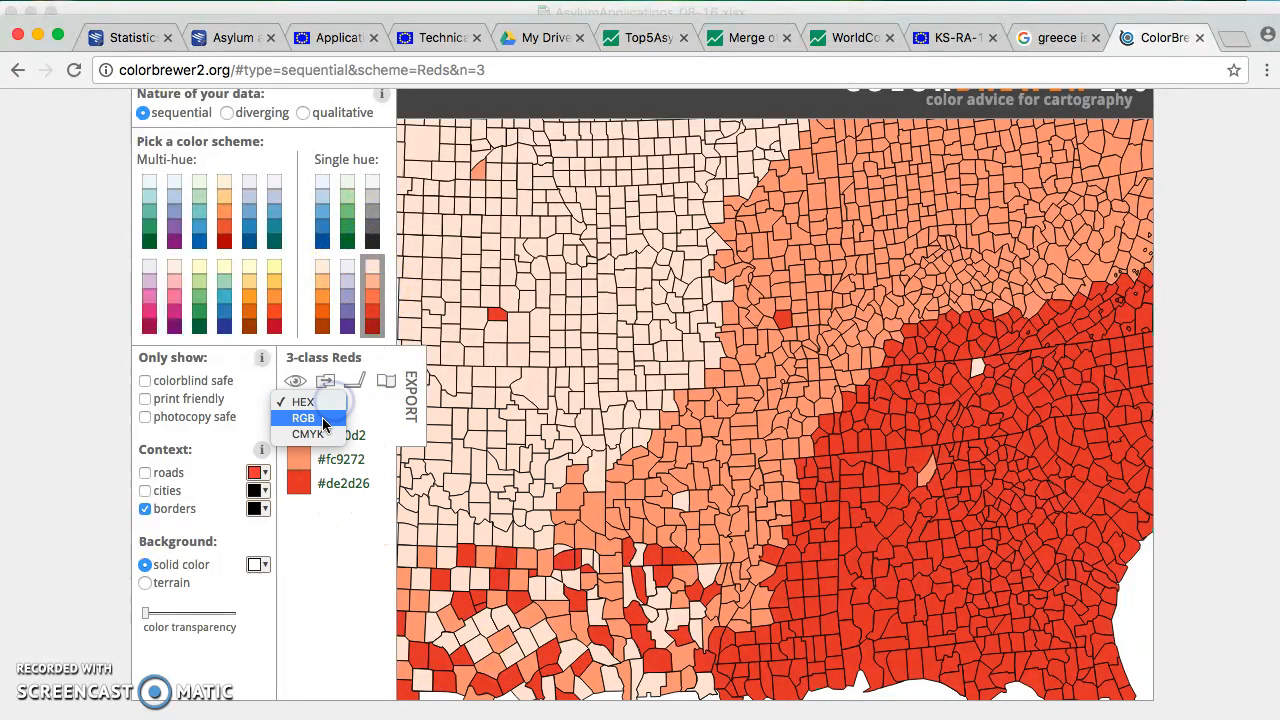
{"action": "left_click", "coordinate": [335, 403]}
{"action": "scroll", "coordinate": [251, 280], "scroll_direction": "up", "scroll_amount": 1}
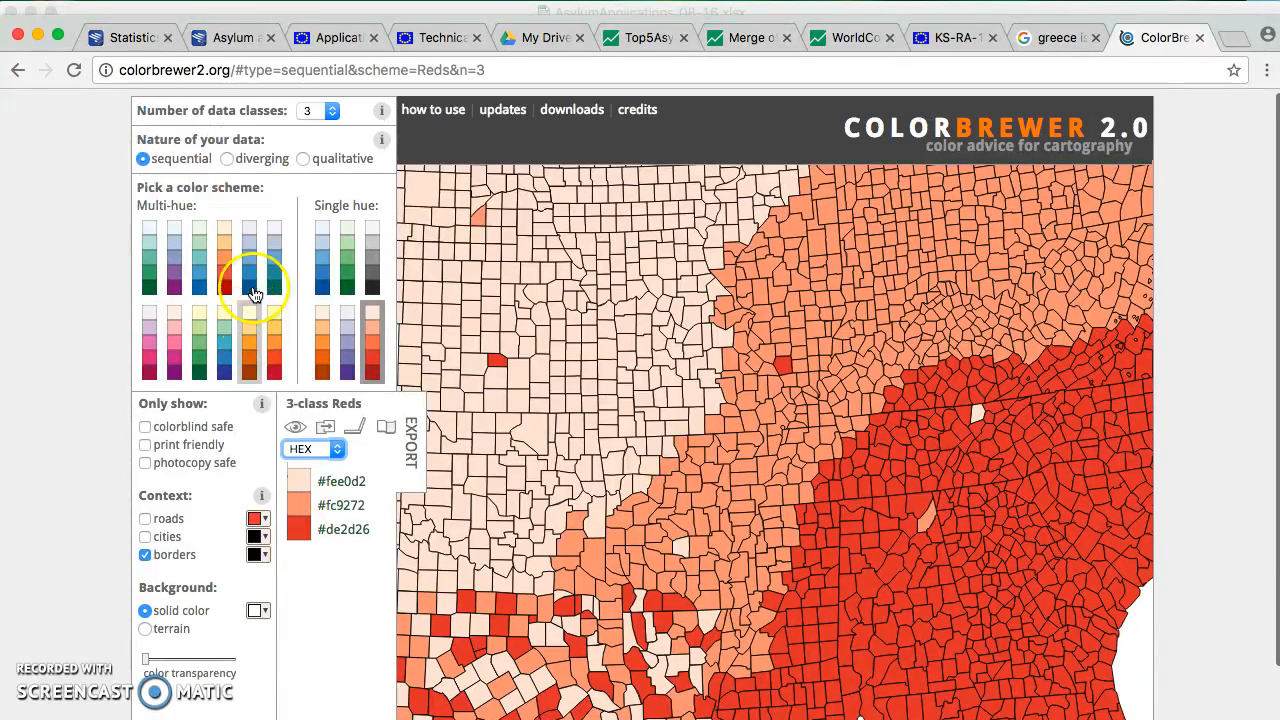
{"action": "left_click", "coordinate": [324, 118]}
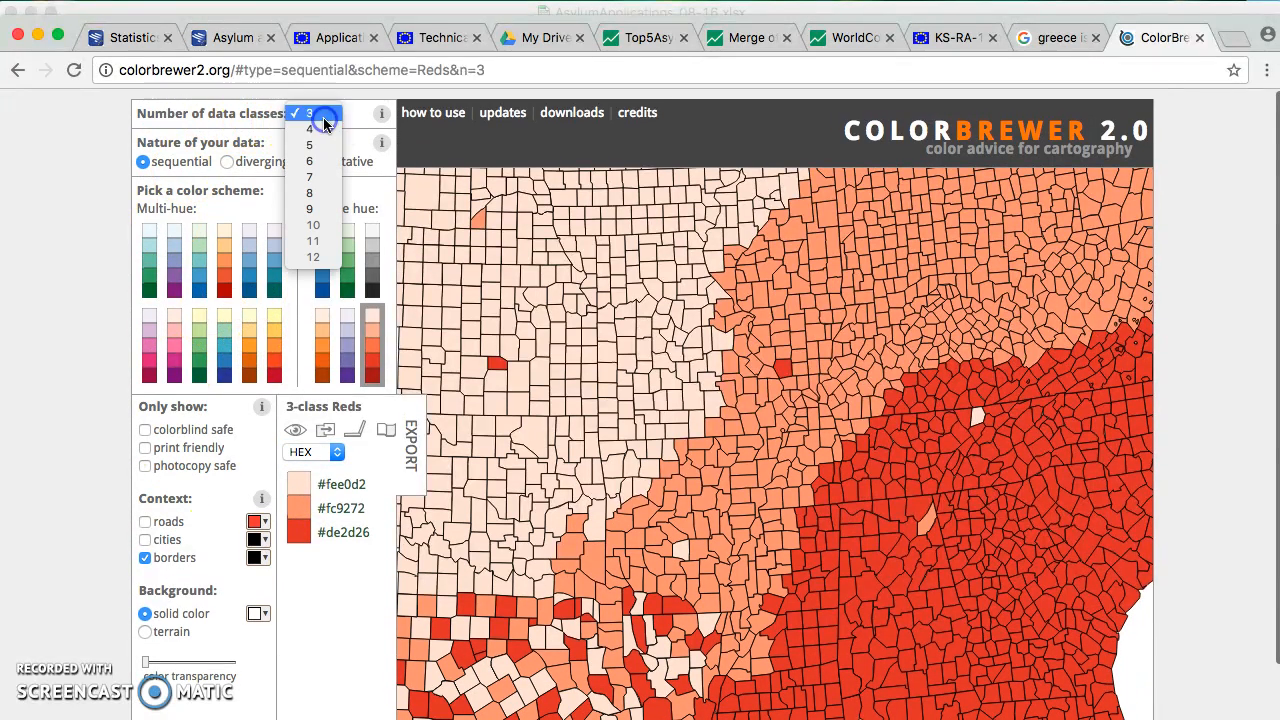
{"action": "left_click", "coordinate": [321, 145]}
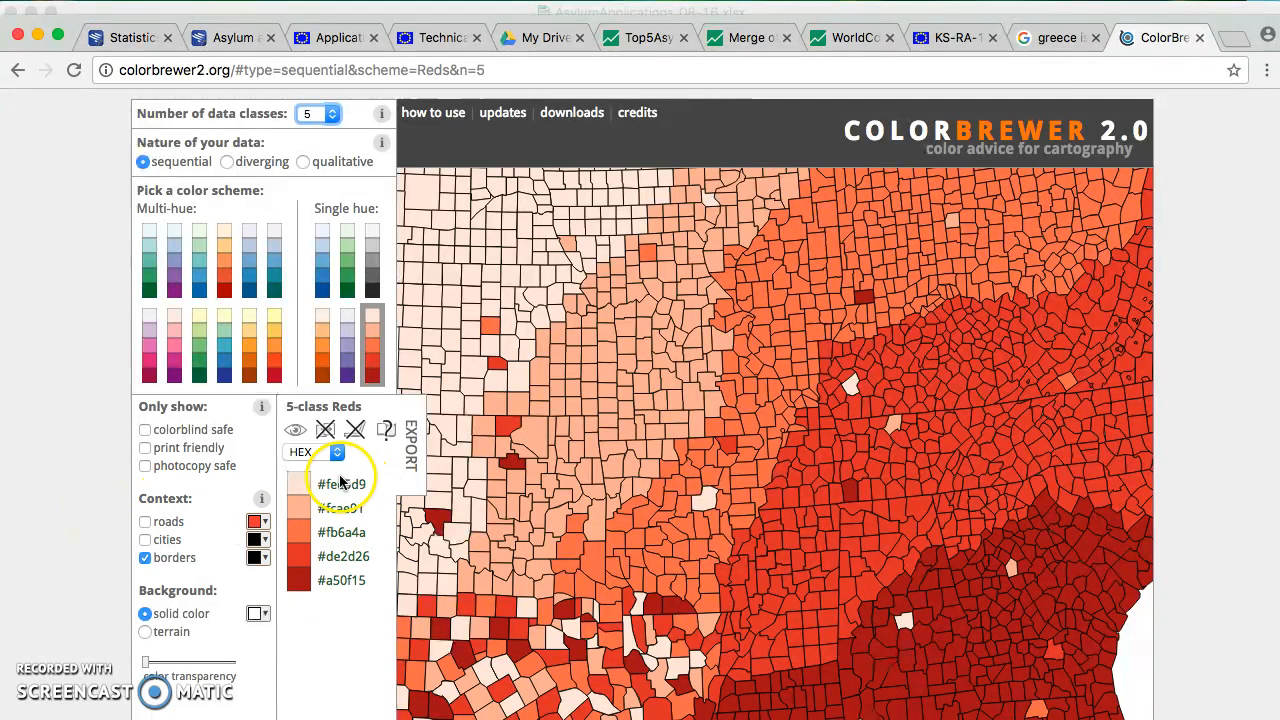
- Return to the asylum map, inspect the hex color field of the first 2016 fill bucket and save the feature styles
{"action": "left_click", "coordinate": [845, 37]}
{"action": "left_click", "coordinate": [759, 40]}
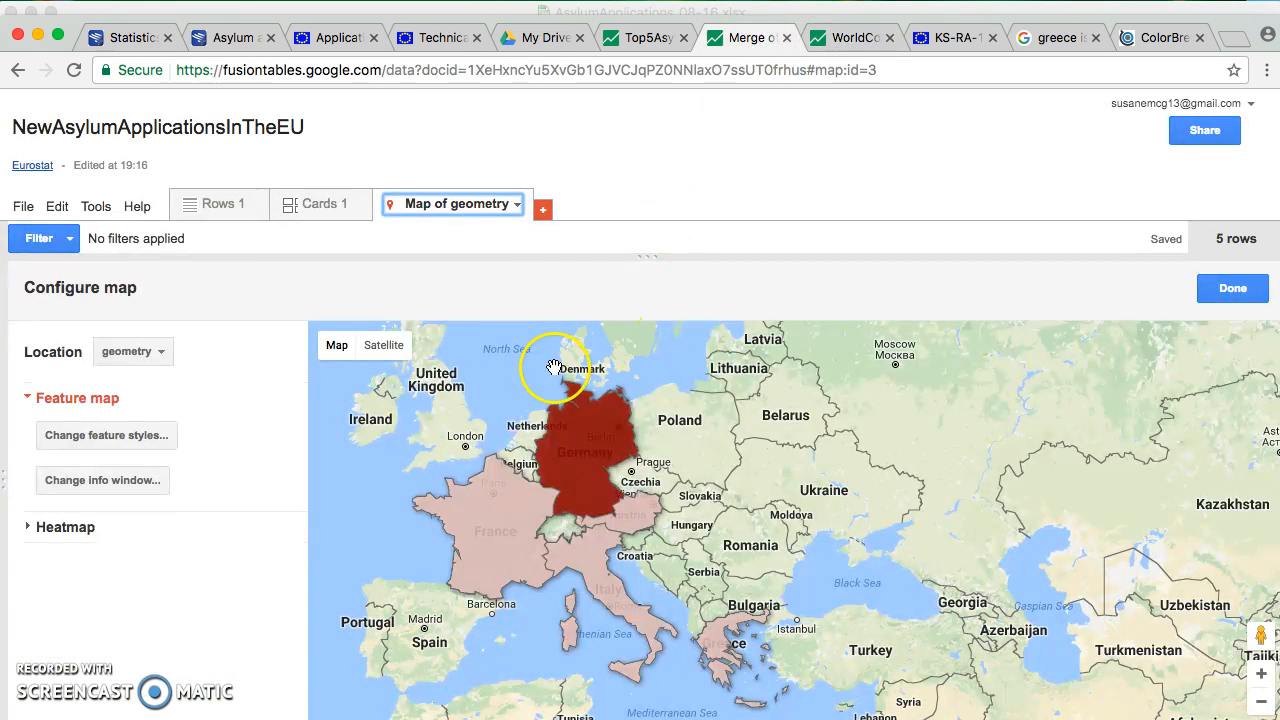
{"action": "left_click", "coordinate": [112, 436]}
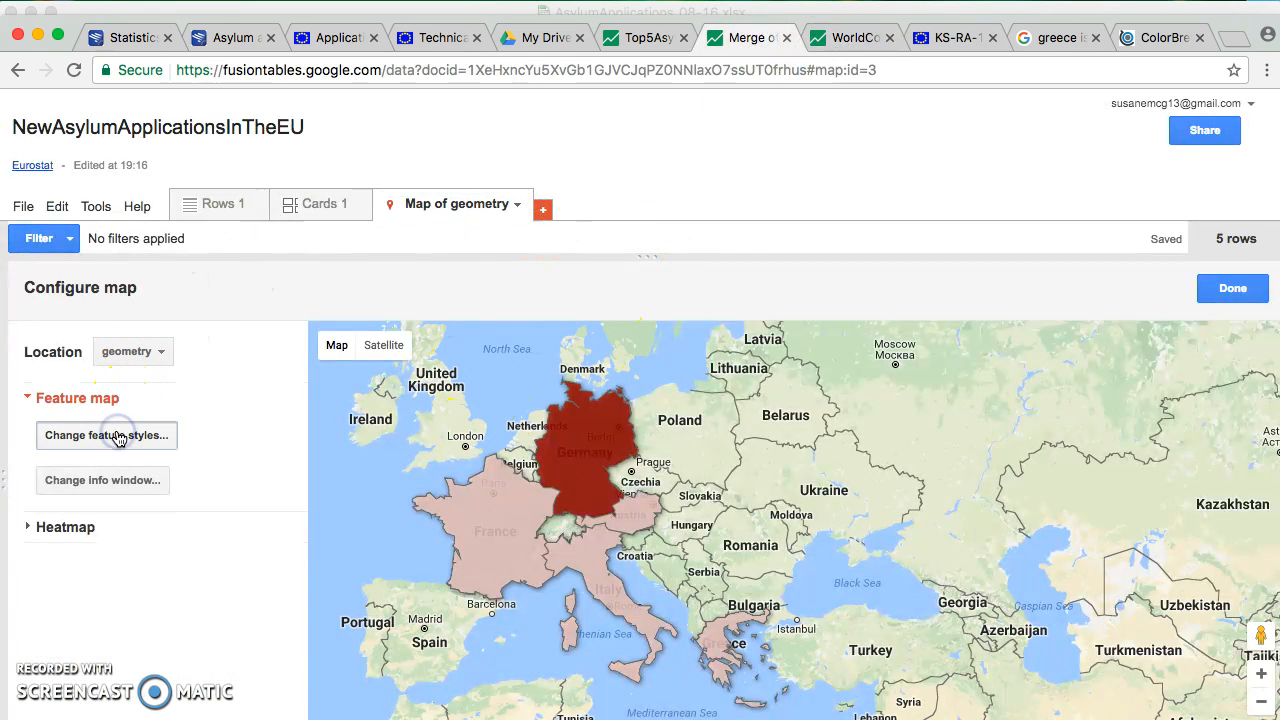
{"action": "left_click", "coordinate": [835, 413]}
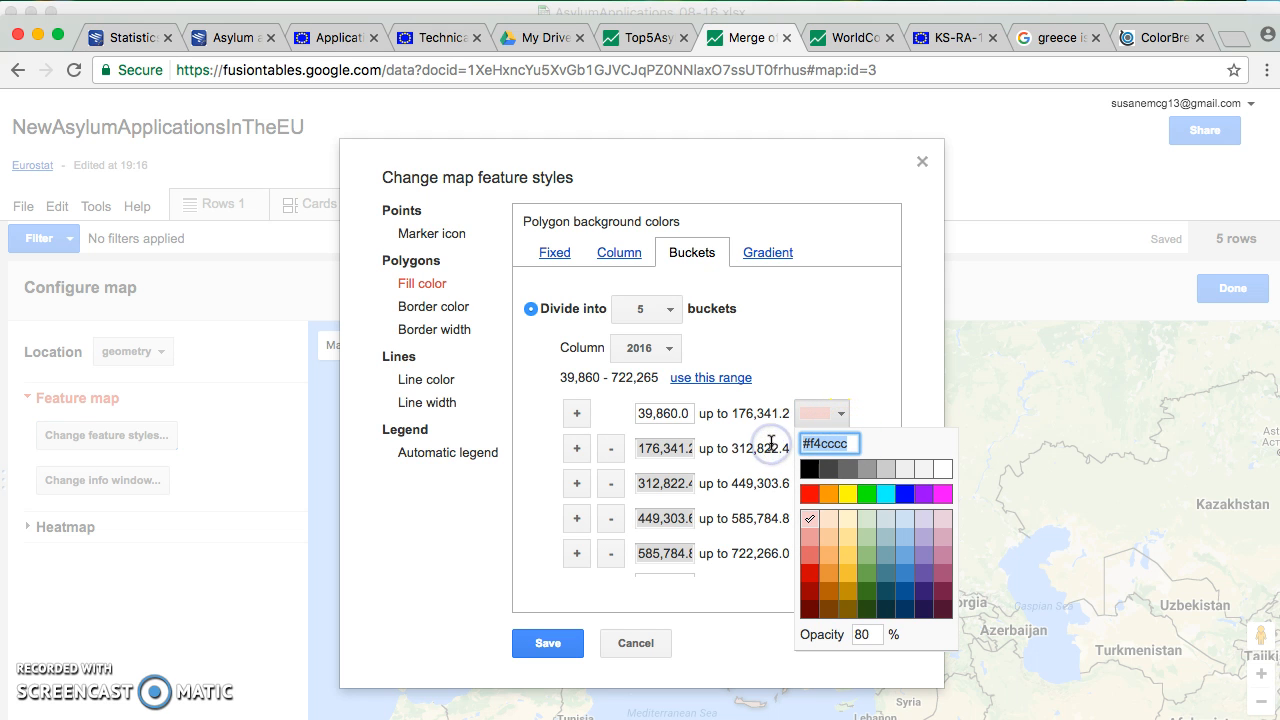
{"action": "left_click", "coordinate": [714, 652]}
{"action": "left_click", "coordinate": [566, 647]}
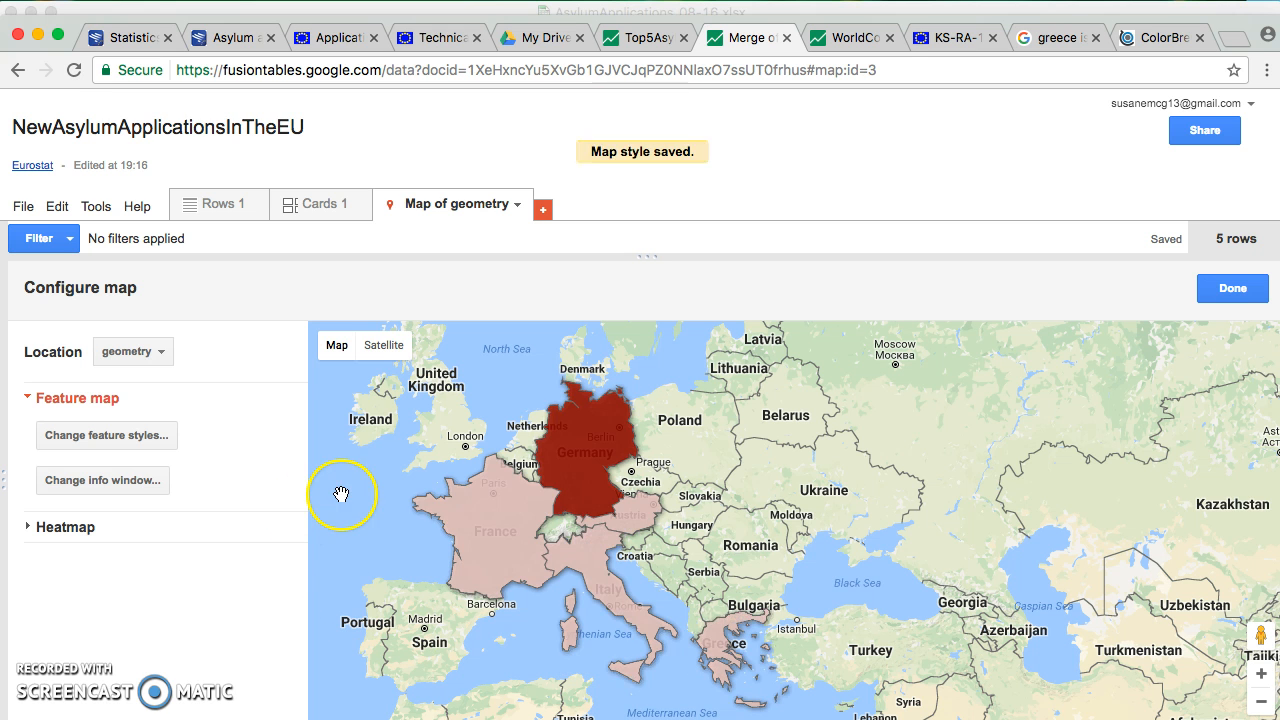
{"action": "scroll", "coordinate": [914, 511], "scroll_direction": "down", "scroll_amount": 2}
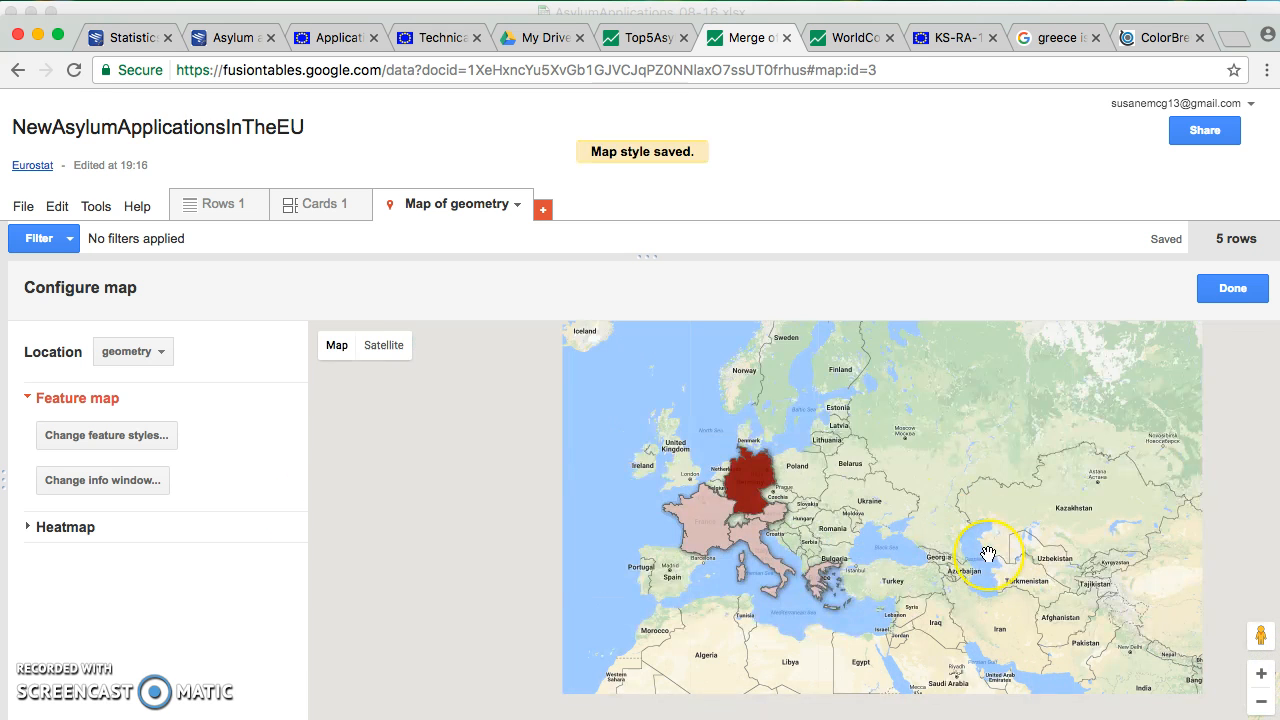
{"action": "scroll", "coordinate": [988, 553], "scroll_direction": "up", "scroll_amount": 2}
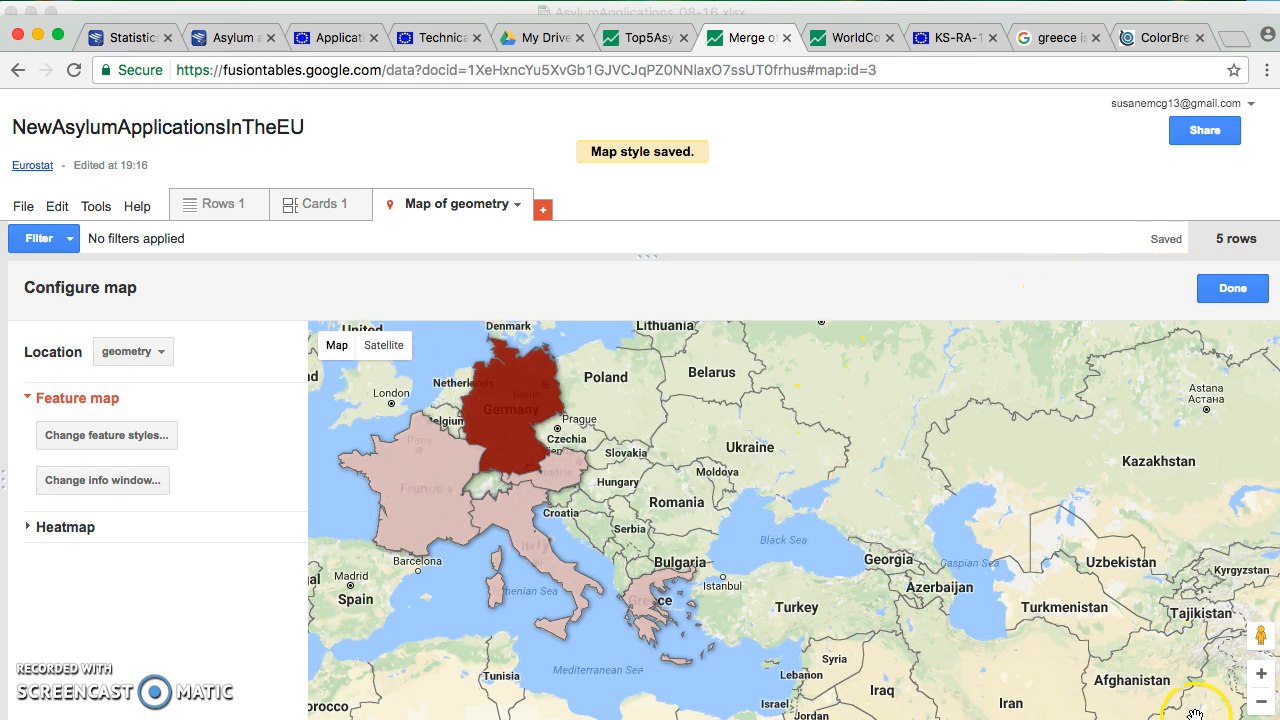
{"action": "left_click_drag", "start_coordinate": [1279, 719], "coordinate": [1275, 712]}
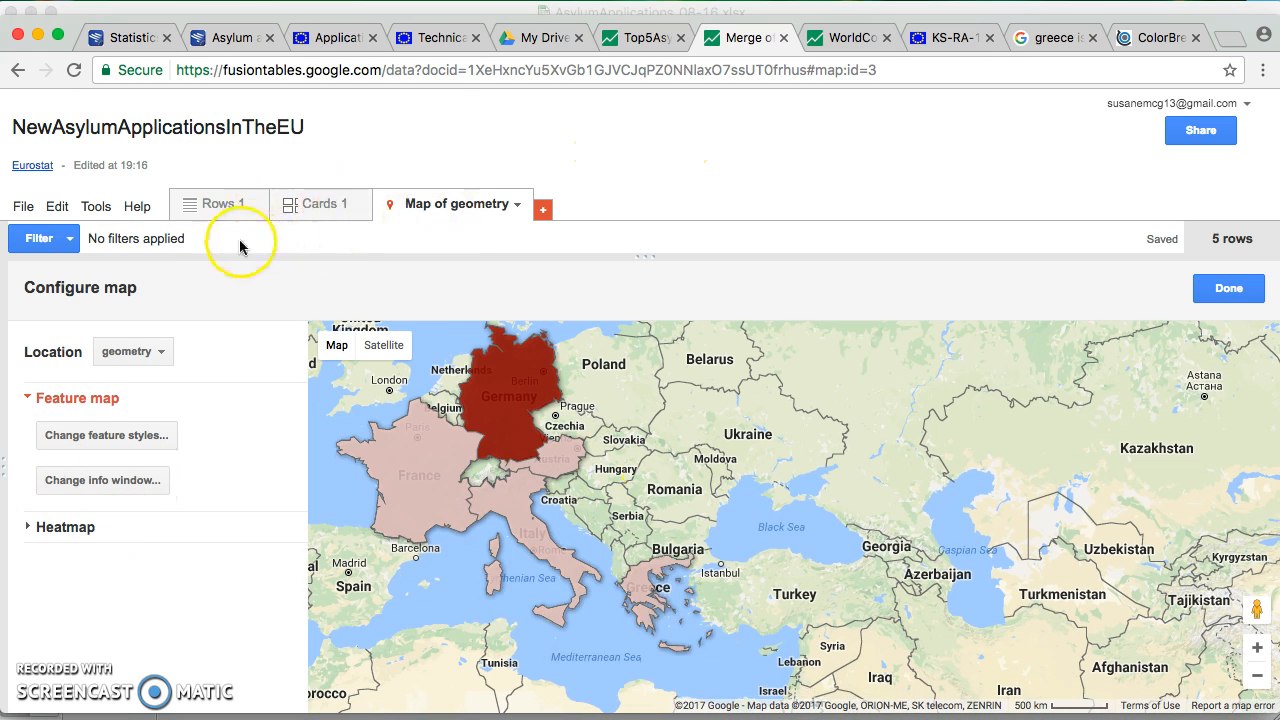
- Open the map's publishing options and examine the shareable link and the iframe code for embedding in a website
{"action": "left_click", "coordinate": [23, 207]}
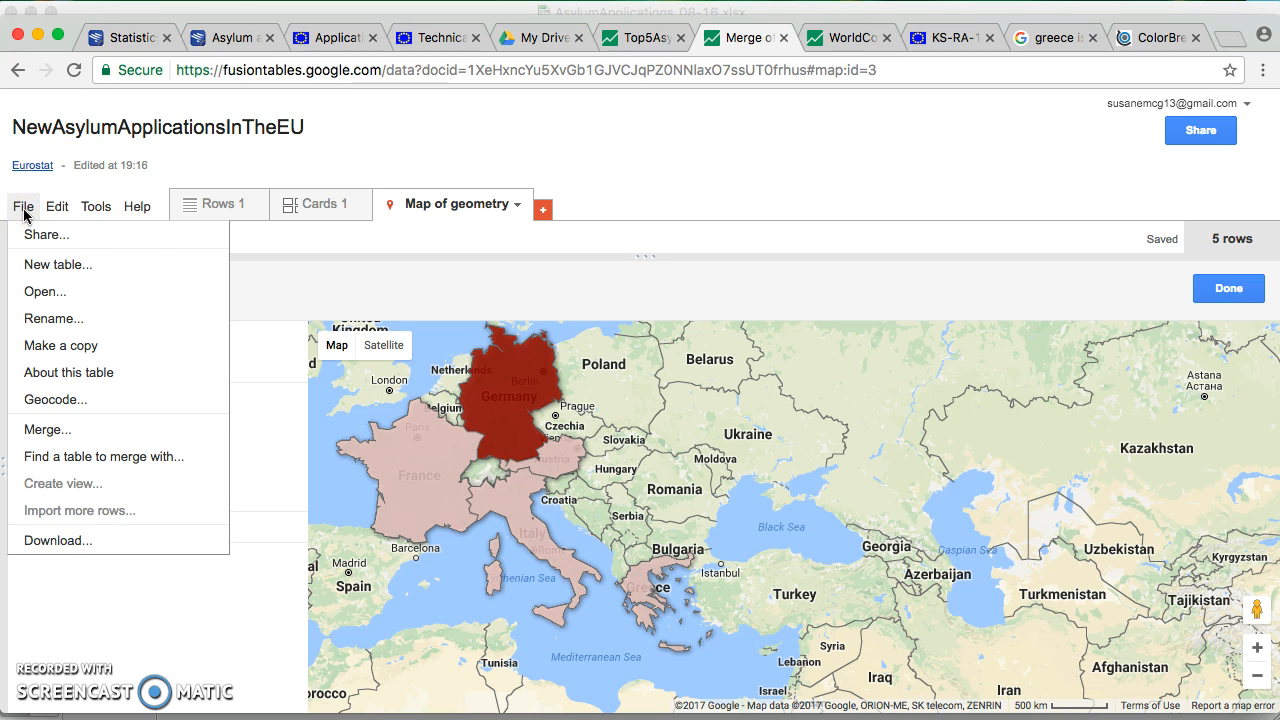
{"action": "left_click", "coordinate": [23, 210]}
{"action": "left_click", "coordinate": [92, 208]}
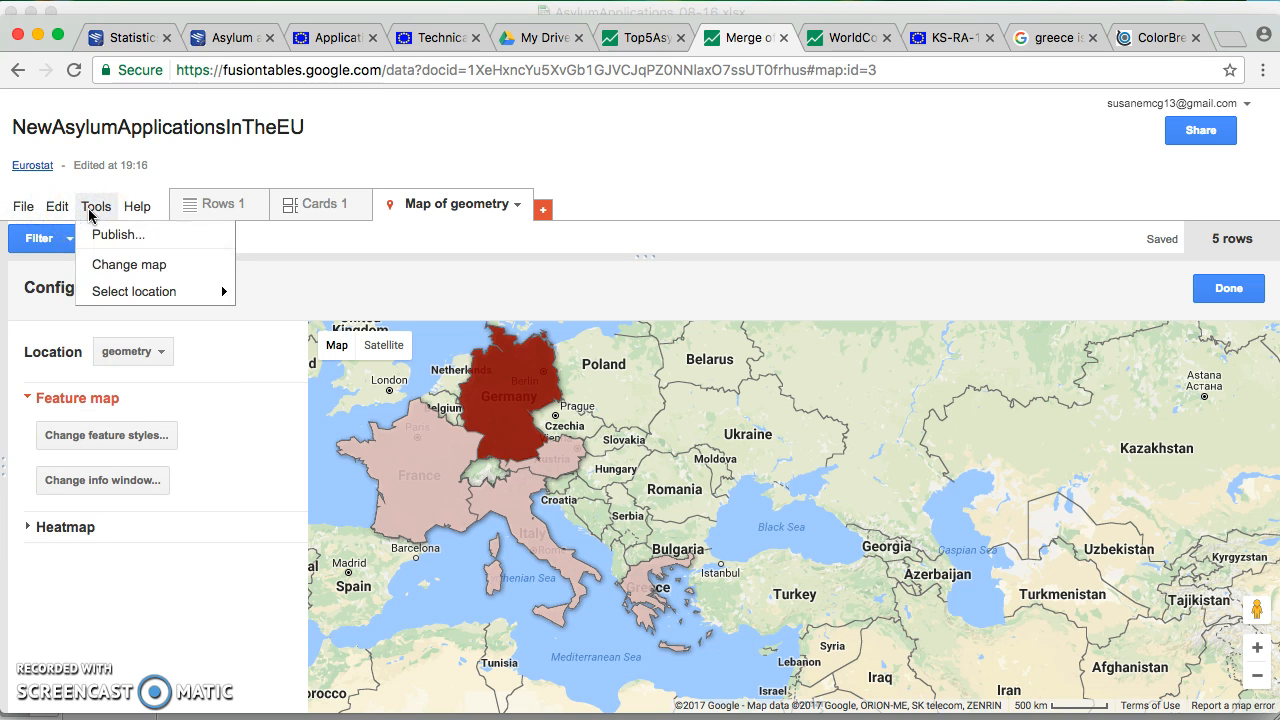
{"action": "left_click", "coordinate": [104, 234]}
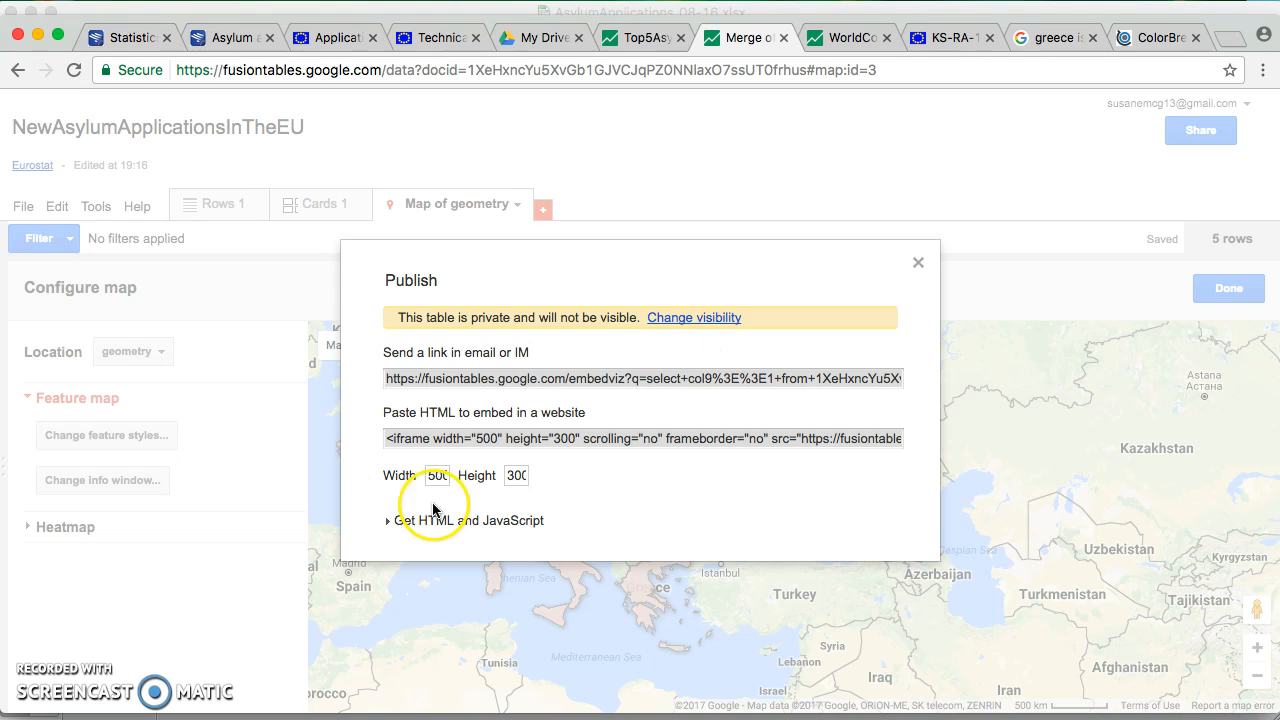
{"action": "left_click", "coordinate": [386, 441]}
{"action": "left_click", "coordinate": [392, 442]}
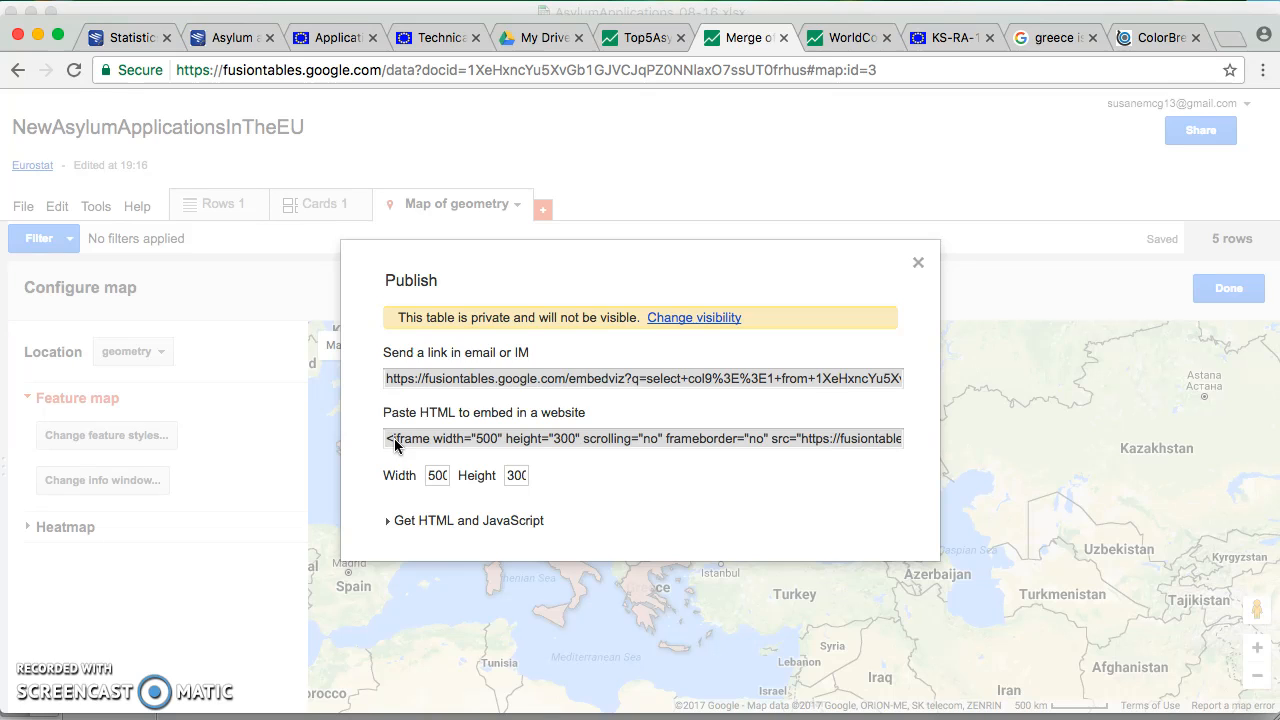
{"action": "left_click", "coordinate": [398, 446]}
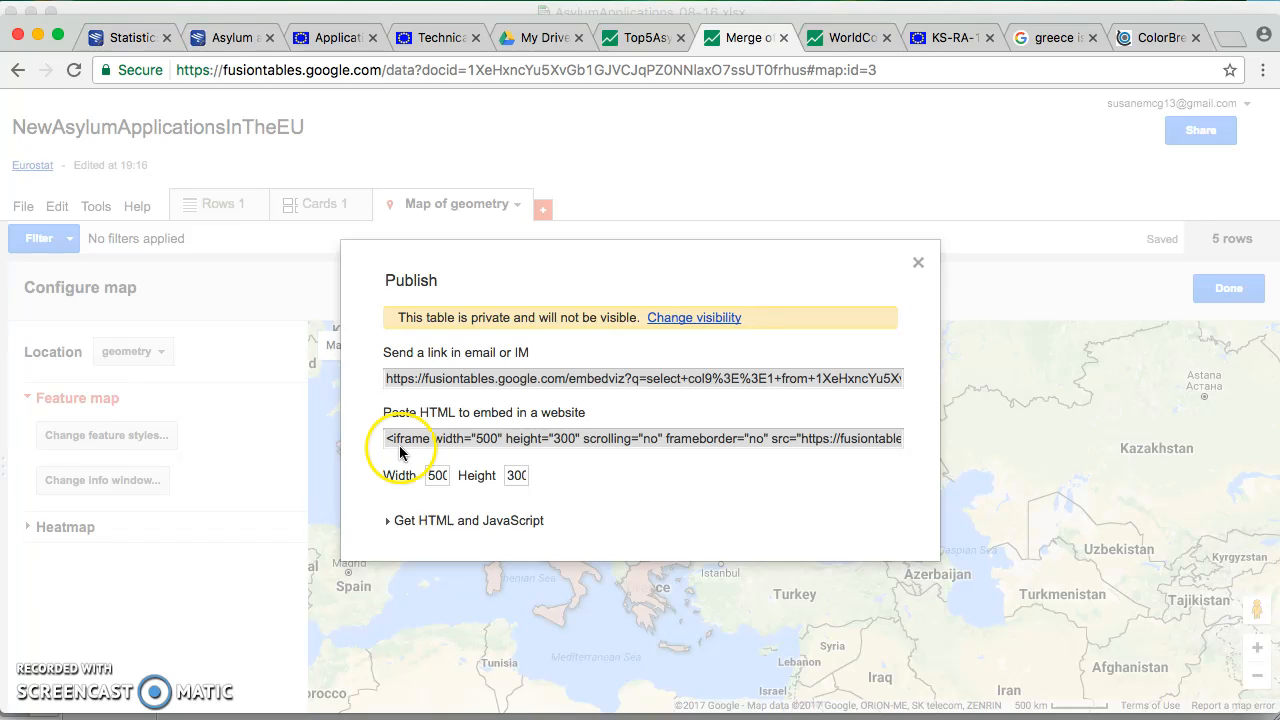
- Expand the map's HTML and JavaScript code, look through it from start to end, and close the publishing options
{"action": "left_click", "coordinate": [388, 521]}
{"action": "left_click", "coordinate": [549, 620]}
{"action": "scroll", "coordinate": [549, 620], "scroll_direction": "down", "scroll_amount": 15}
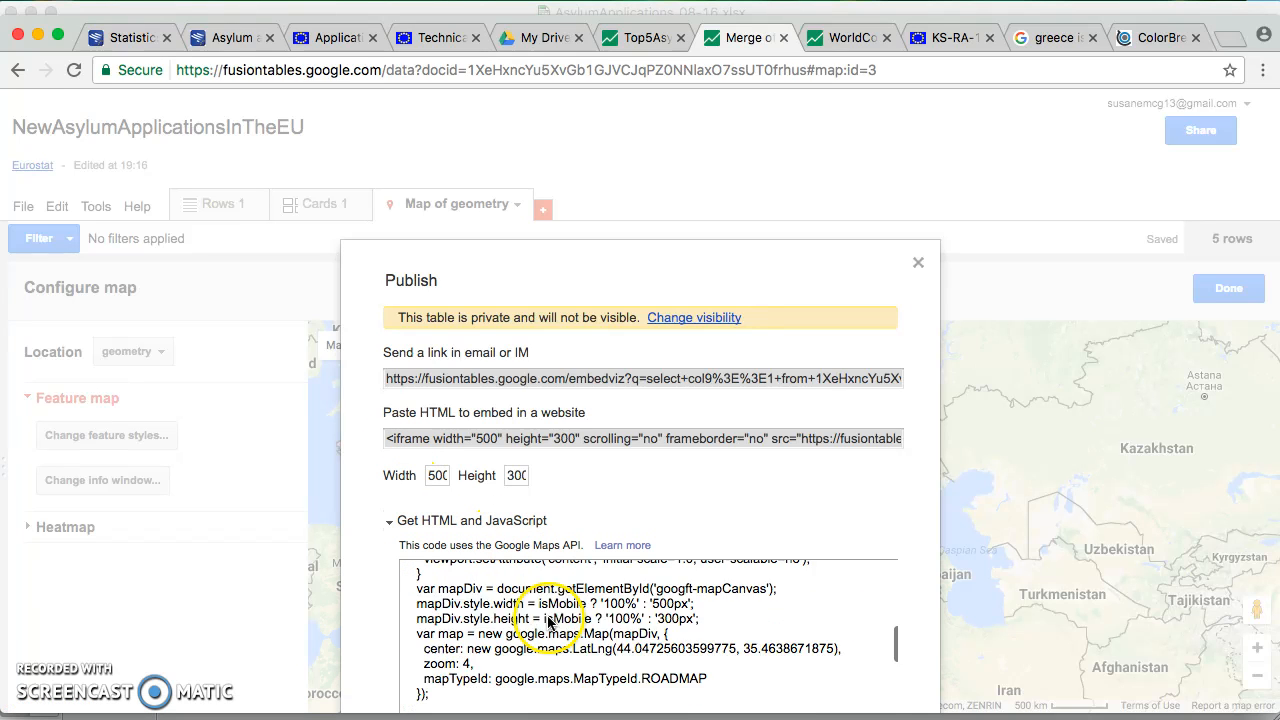
{"action": "scroll", "coordinate": [614, 652], "scroll_direction": "up", "scroll_amount": 8}
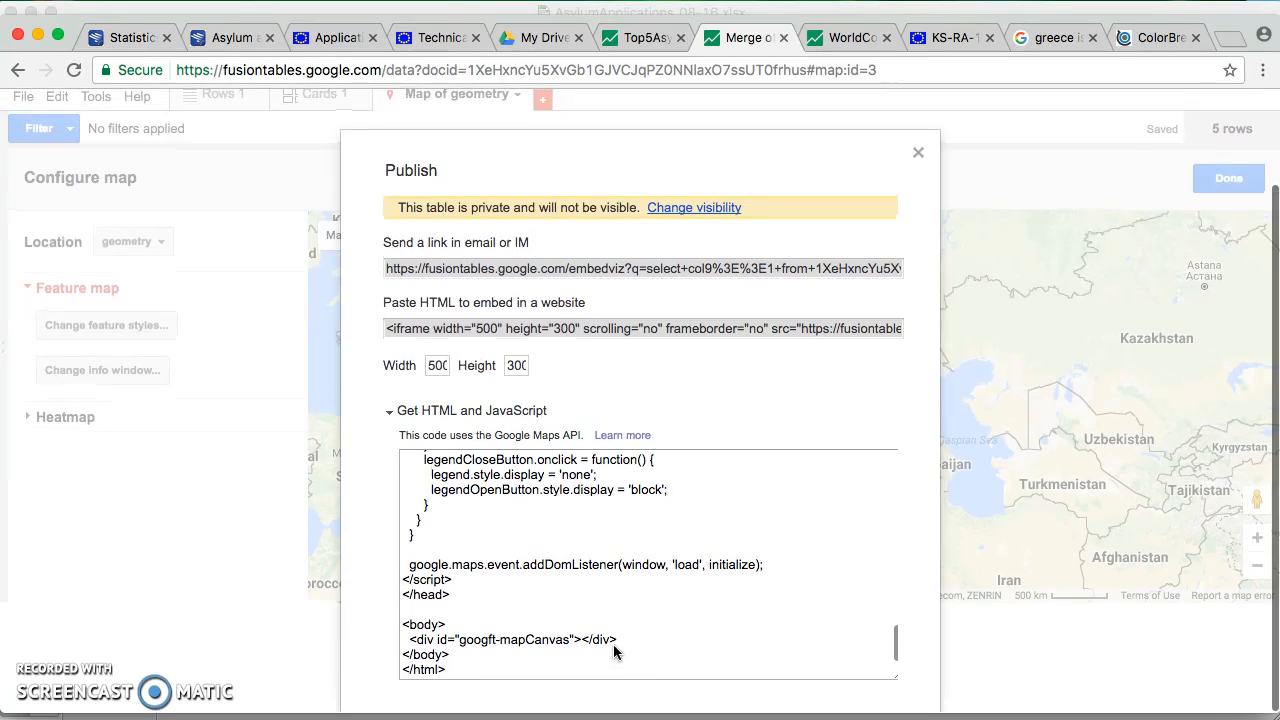
{"action": "scroll", "coordinate": [614, 652], "scroll_direction": "up", "scroll_amount": 2}
{"action": "scroll", "coordinate": [614, 652], "scroll_direction": "down", "scroll_amount": 3}
{"action": "scroll", "coordinate": [614, 652], "scroll_direction": "up", "scroll_amount": 4}
{"action": "scroll", "coordinate": [614, 652], "scroll_direction": "up", "scroll_amount": 15}
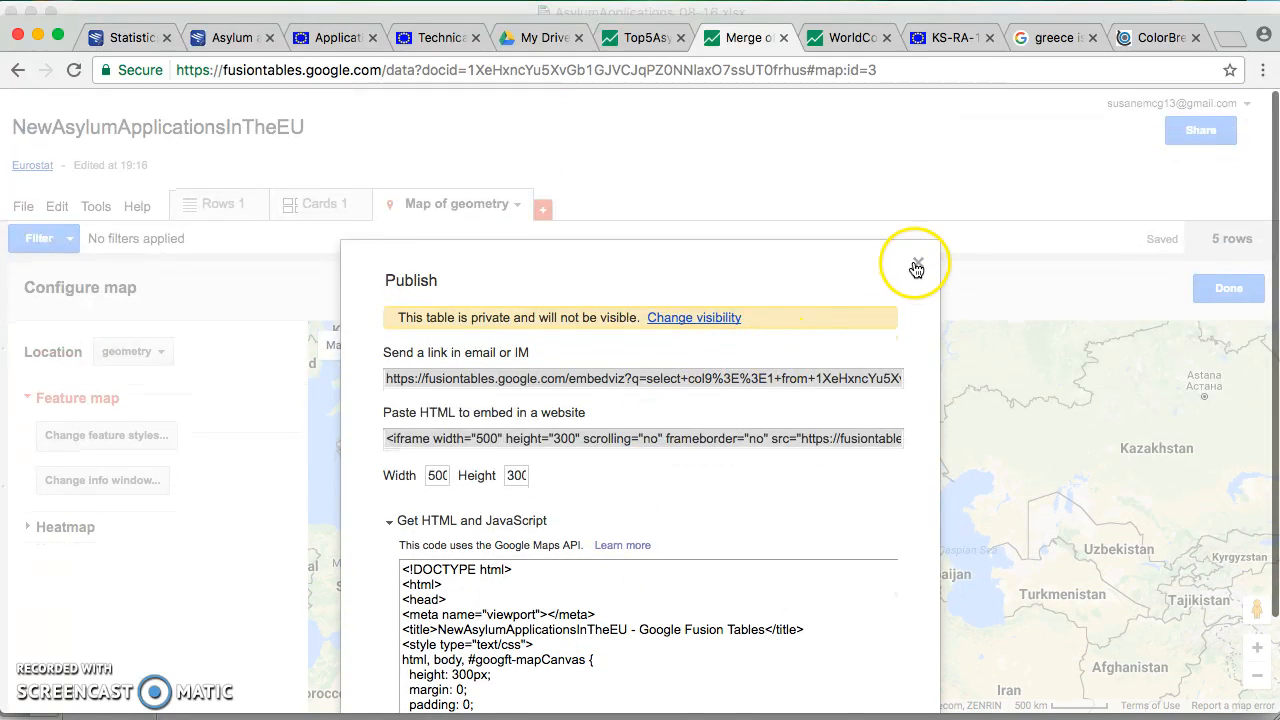
{"action": "left_click", "coordinate": [917, 263]}
{"action": "left_click_drag", "start_coordinate": [744, 522], "coordinate": [910, 580]}
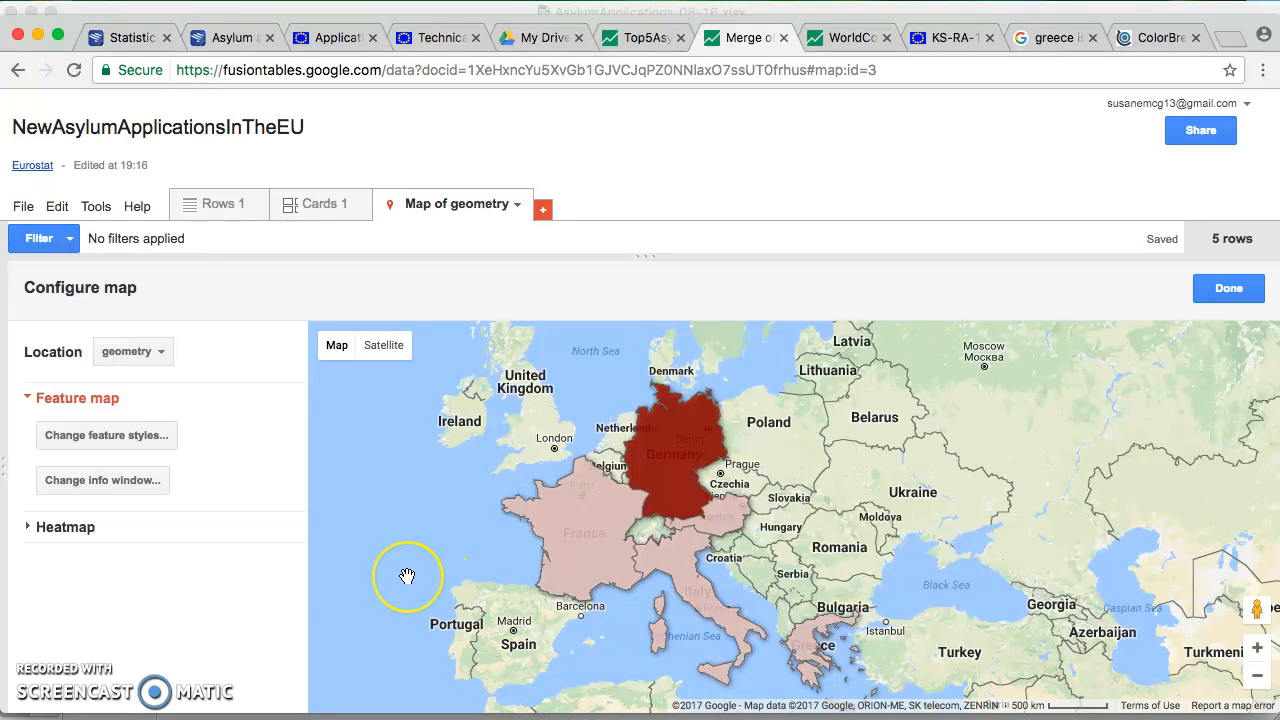